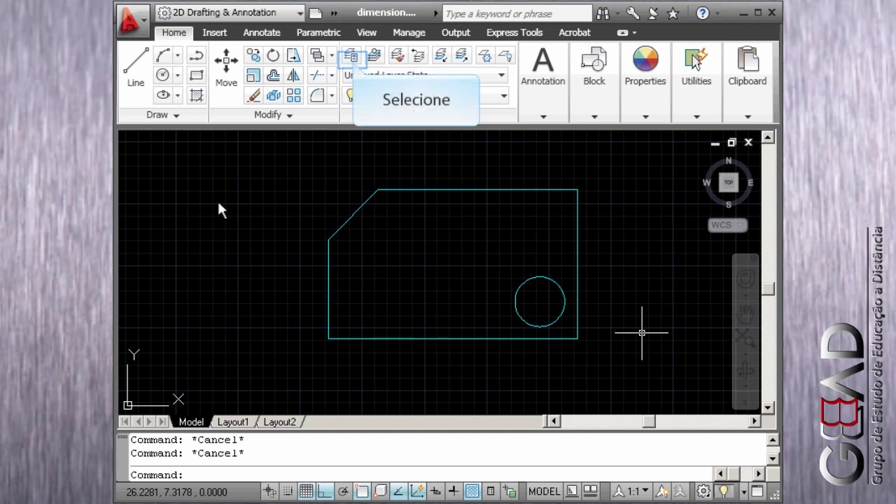
Step: Create a new layer named cota with the color red and make it the current layer
left_click(351, 58)
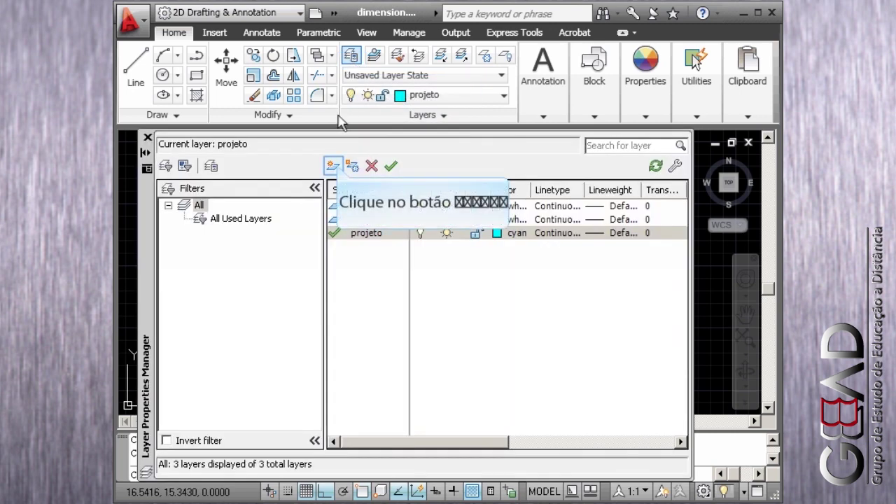
left_click(336, 167)
type("cota")
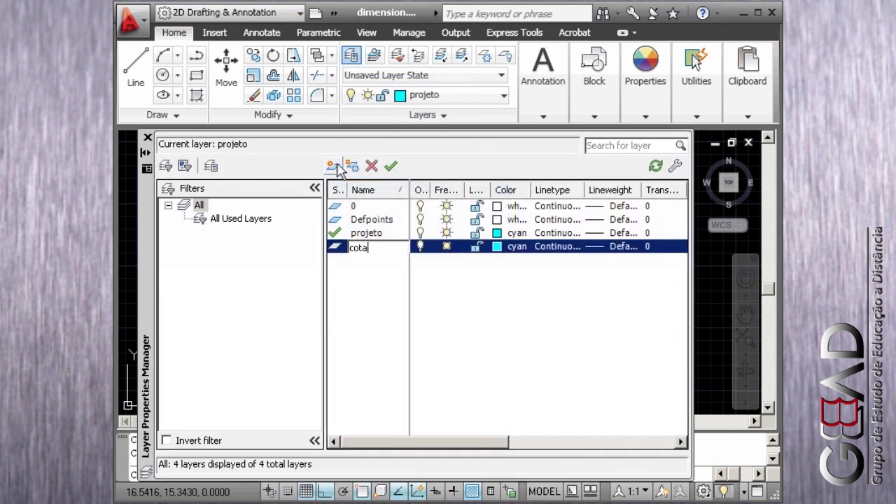
key("Return")
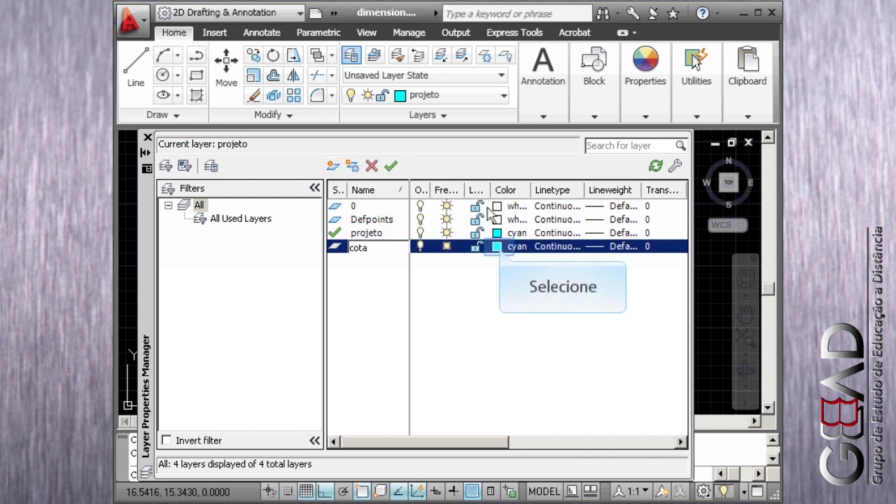
left_click(498, 246)
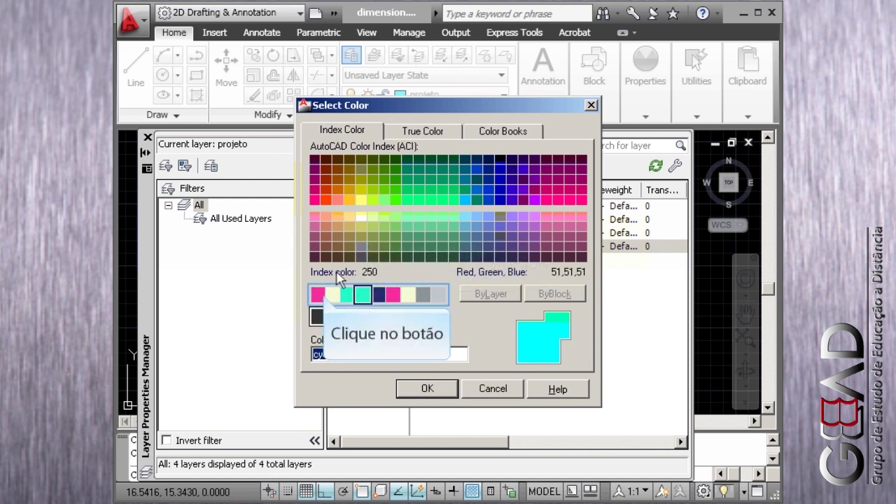
left_click(317, 295)
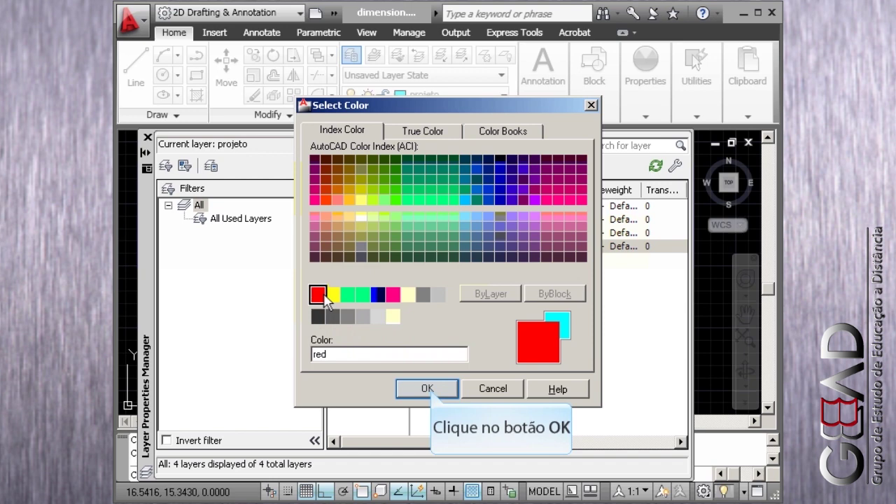
left_click(428, 388)
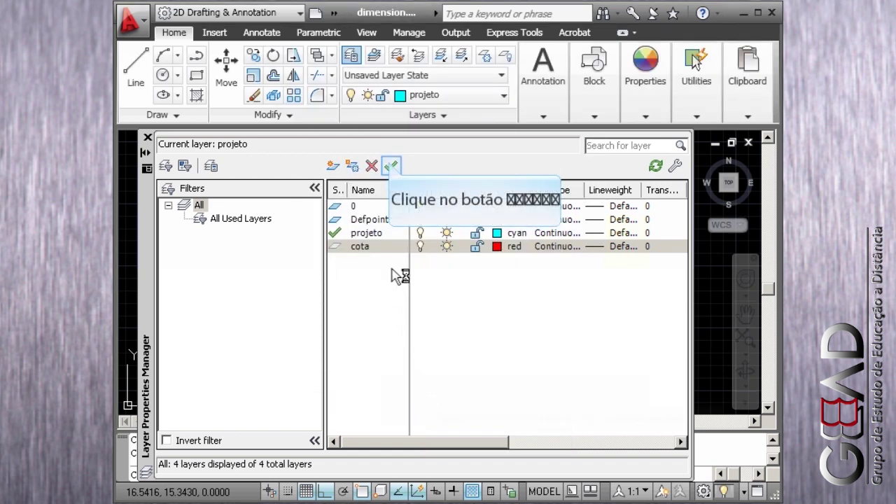
left_click(391, 166)
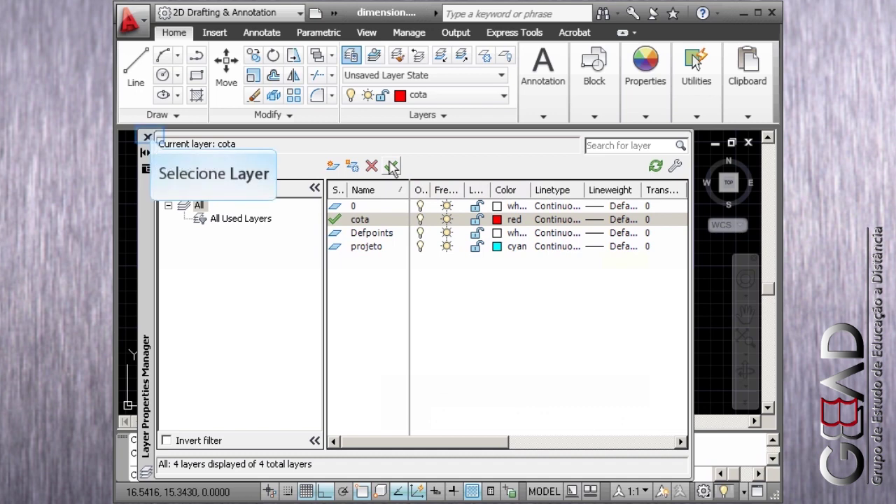
left_click(149, 137)
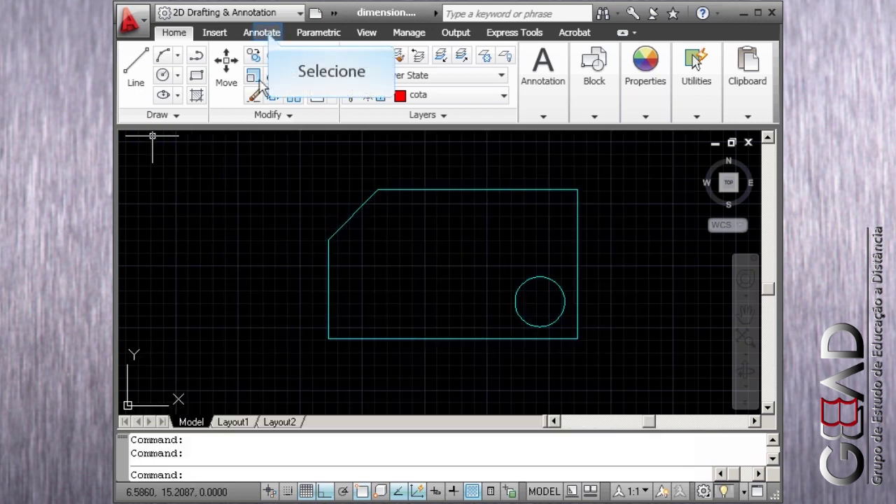
Step: Examine the available dimension types, the dimension style choices and the continued and baseline dimension options
left_click(270, 35)
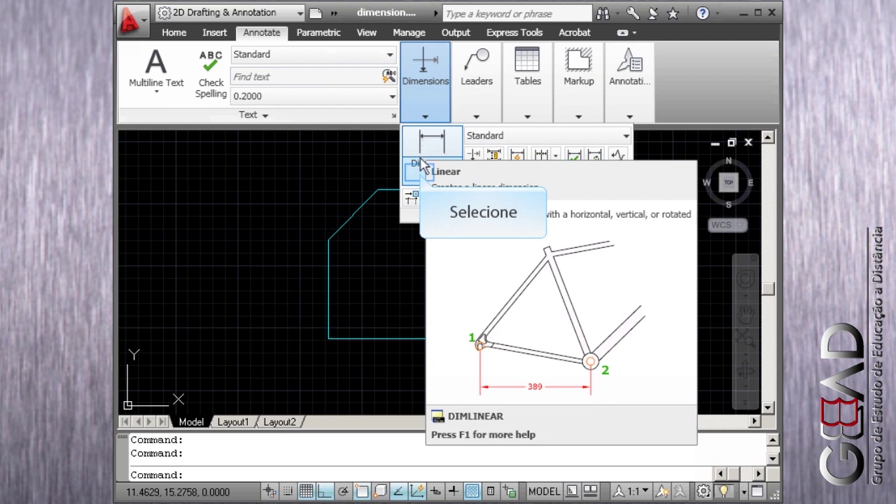
left_click(420, 172)
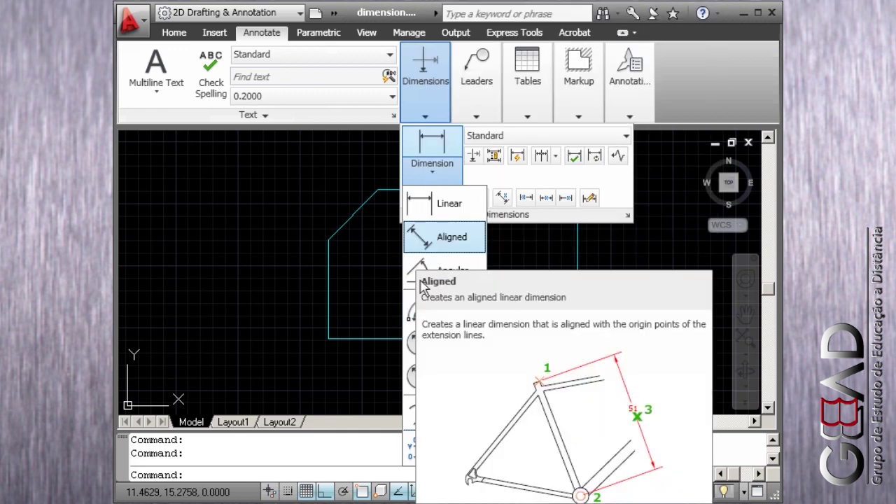
left_click(420, 242)
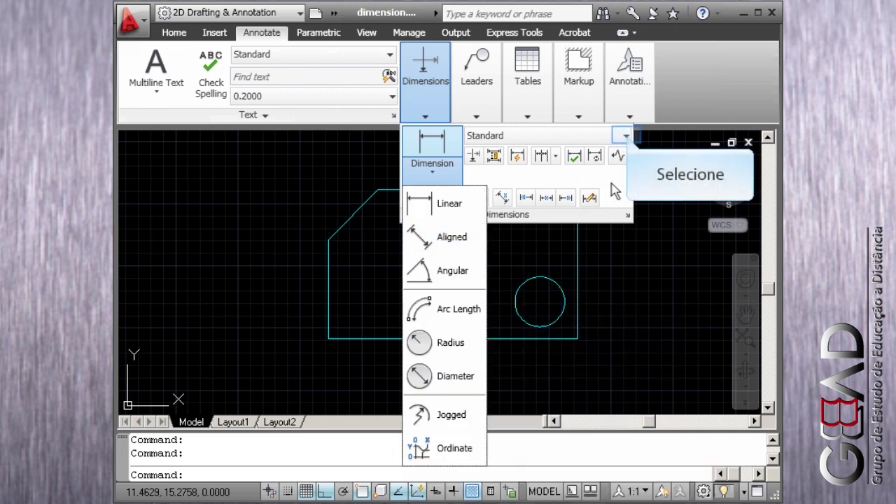
left_click(625, 136)
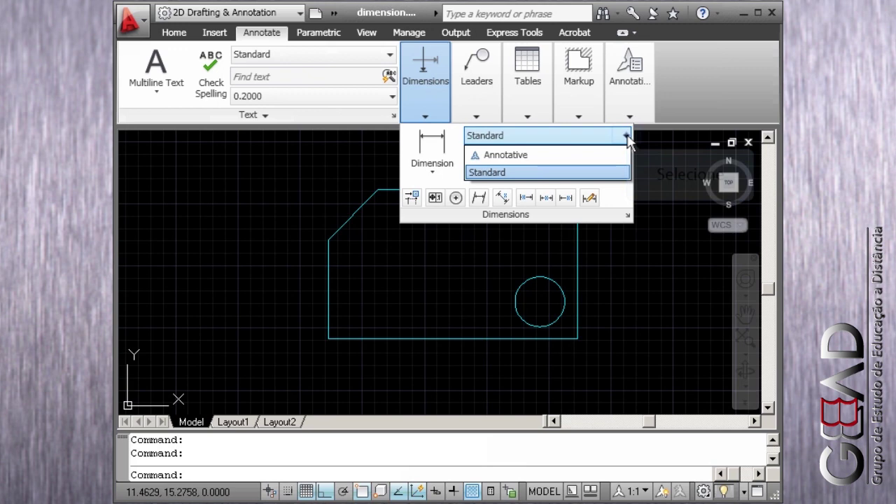
left_click(627, 136)
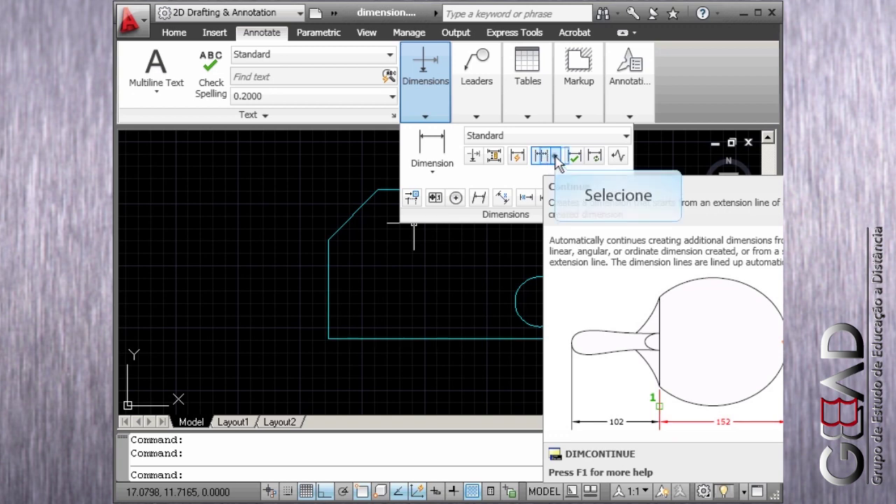
left_click(556, 159)
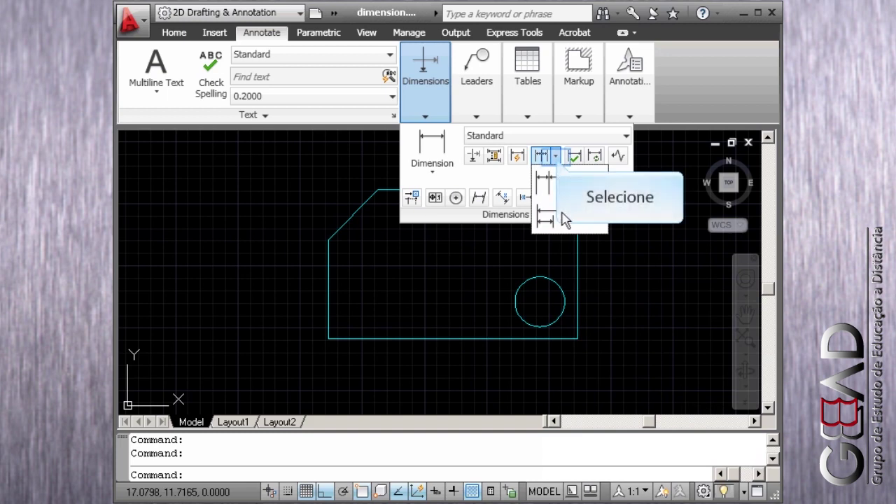
left_click(557, 161)
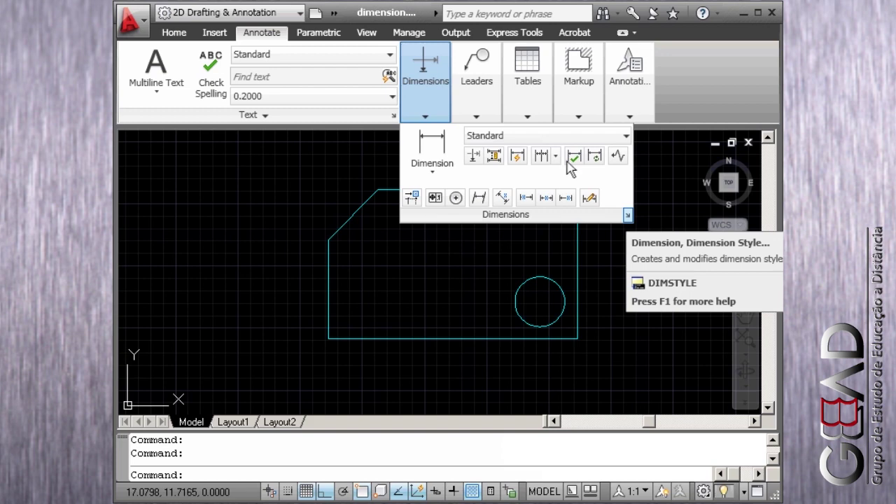
Step: Modify the Standard dimension style, setting the dimension line color to Yellow and keeping the ByBlock linetype
left_click(626, 214)
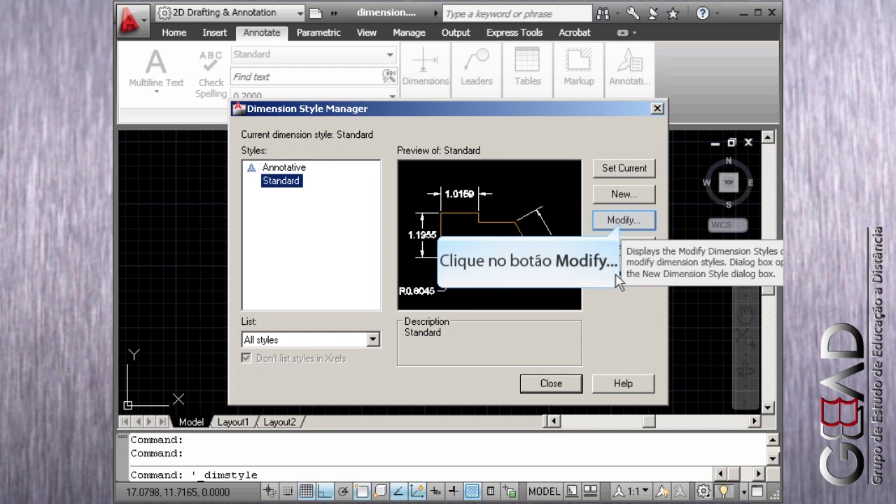
left_click(622, 221)
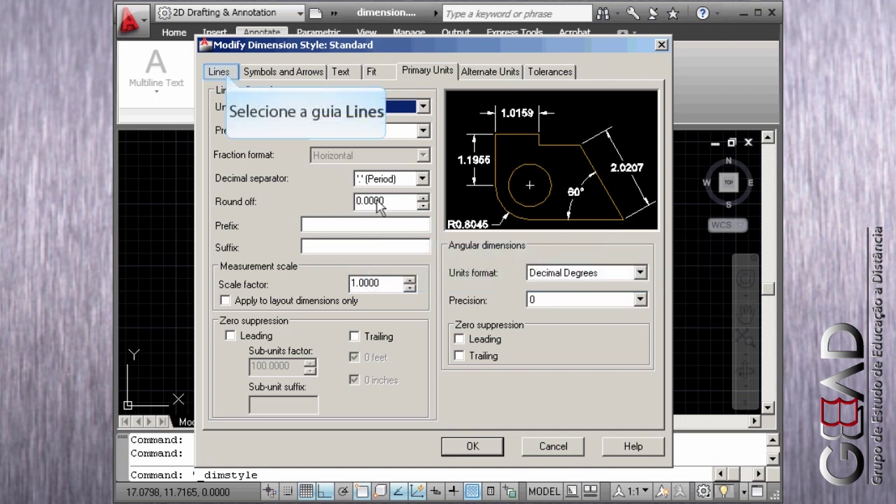
left_click(227, 74)
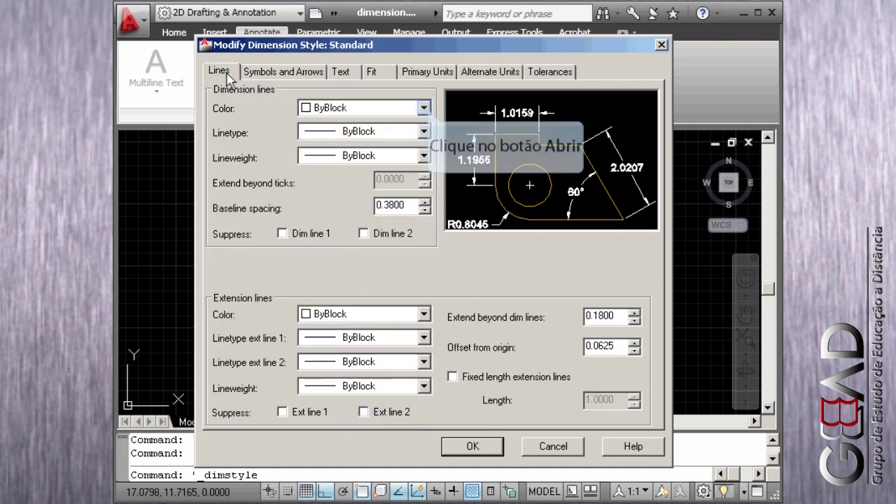
left_click(423, 109)
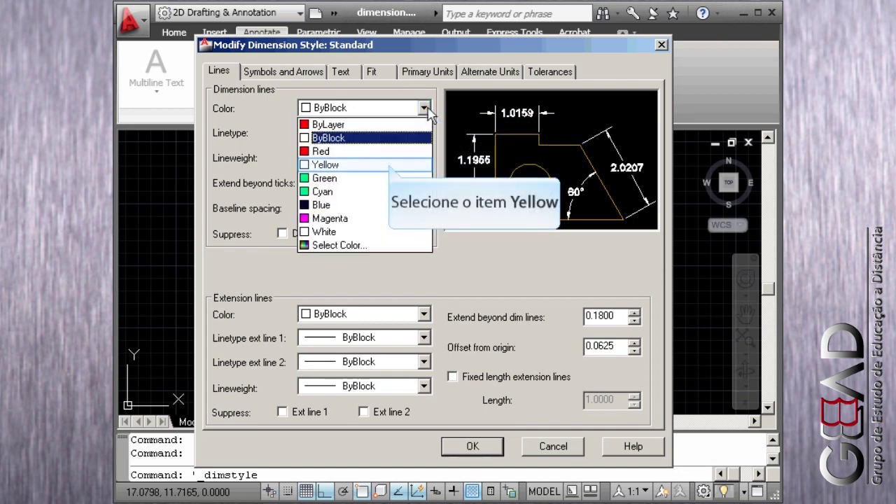
left_click(390, 166)
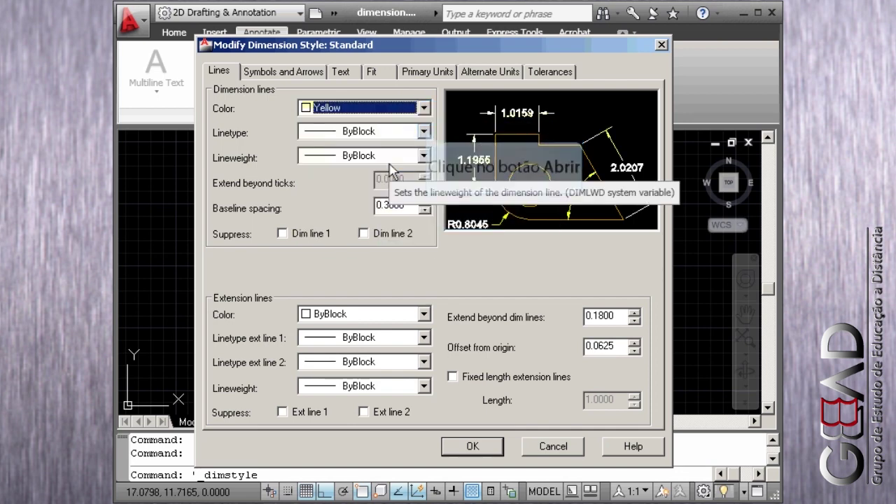
left_click(424, 131)
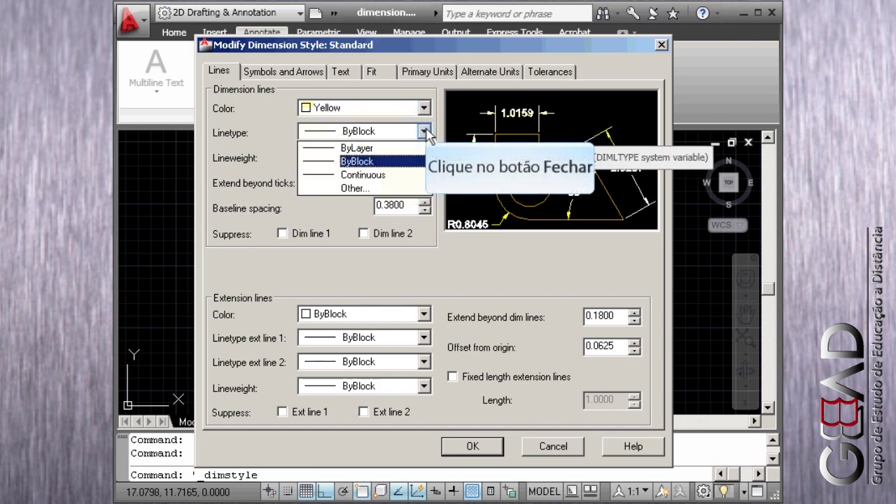
left_click(424, 132)
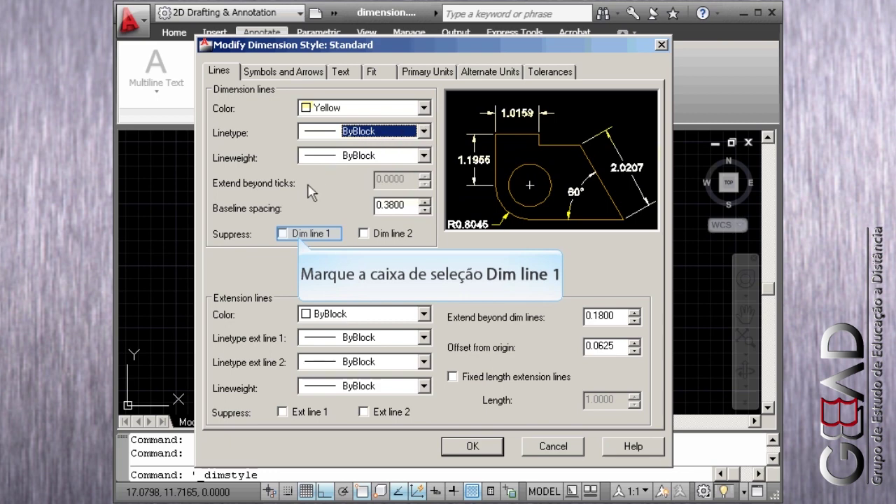
Step: Try suppressing both dimension lines and the first extension line in the Standard style, and turn these suppressions back off
left_click(299, 235)
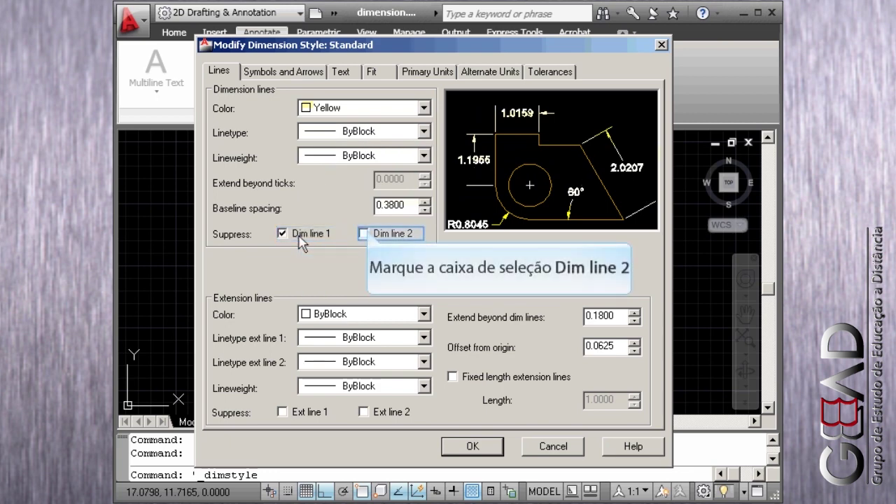
left_click(364, 234)
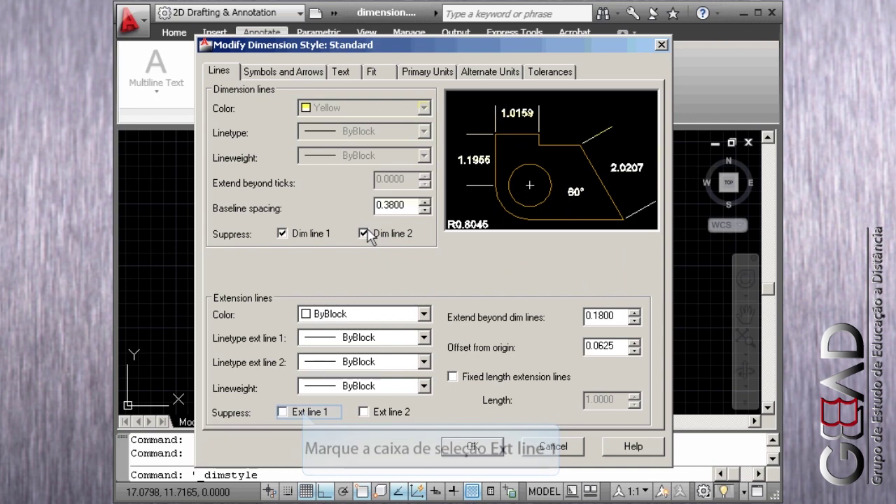
left_click(305, 413)
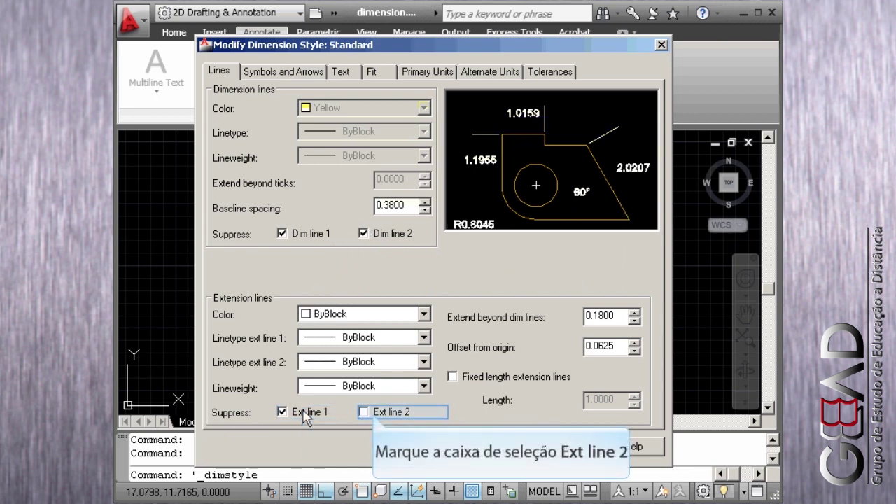
left_click(365, 412)
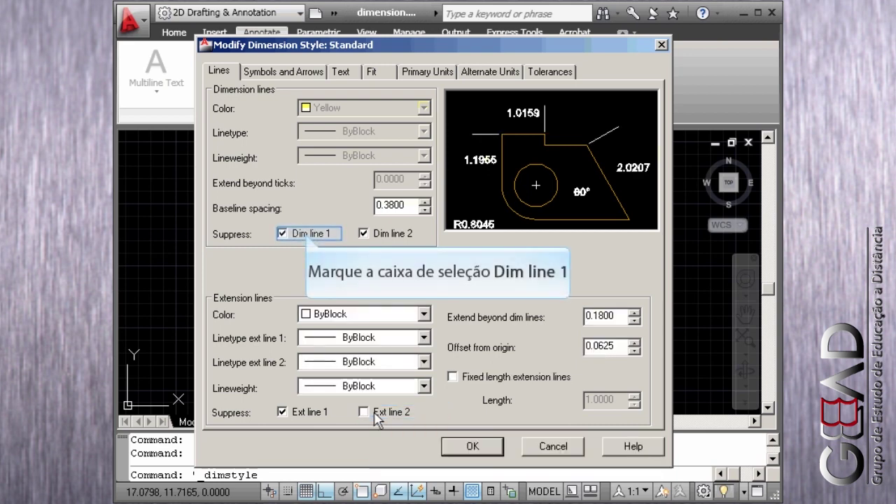
left_click(304, 233)
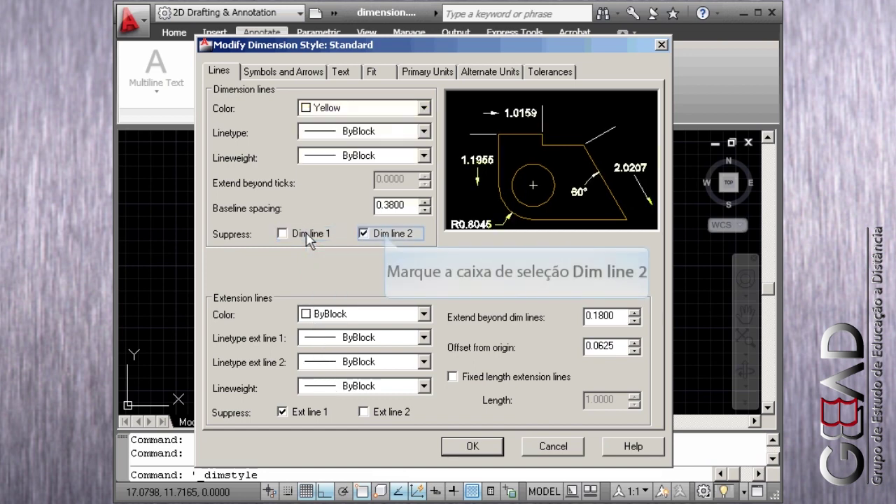
left_click(387, 239)
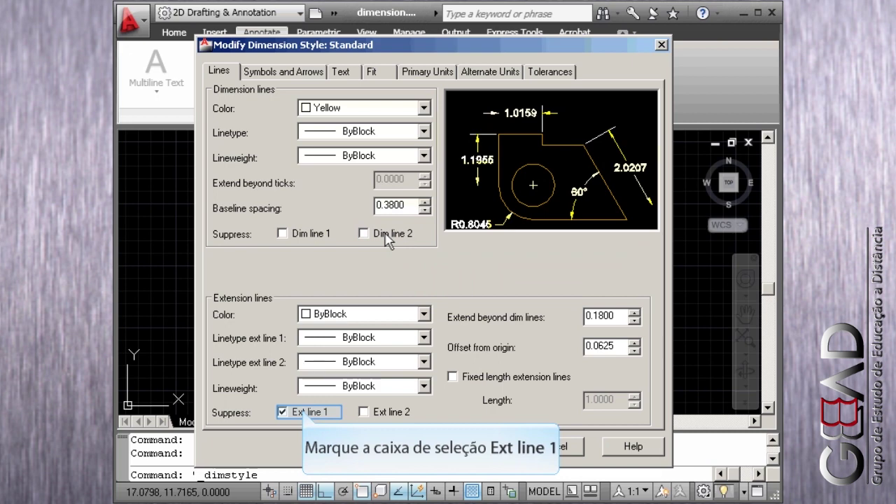
left_click(305, 413)
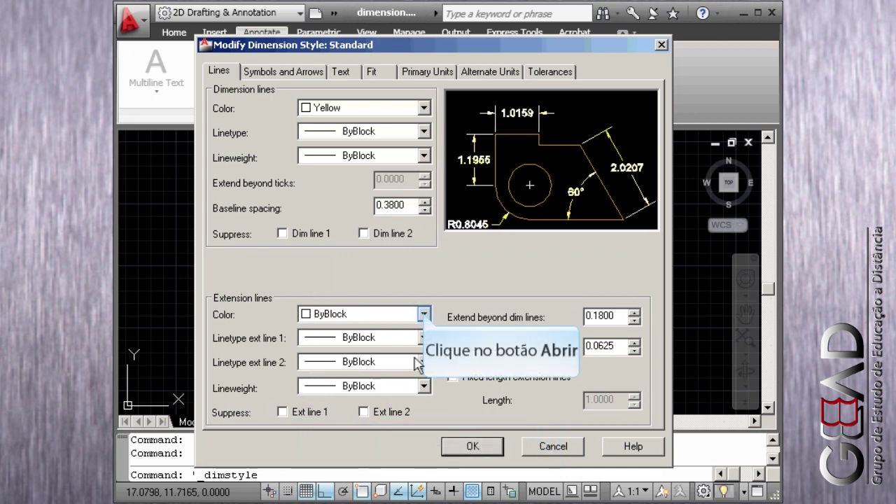
Step: Set the extension line color of the Standard dimension style to Green
left_click(424, 314)
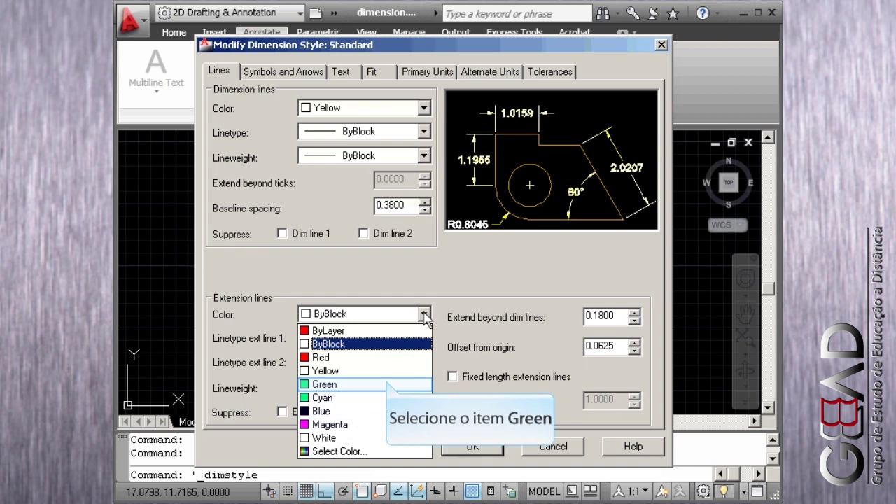
left_click(390, 385)
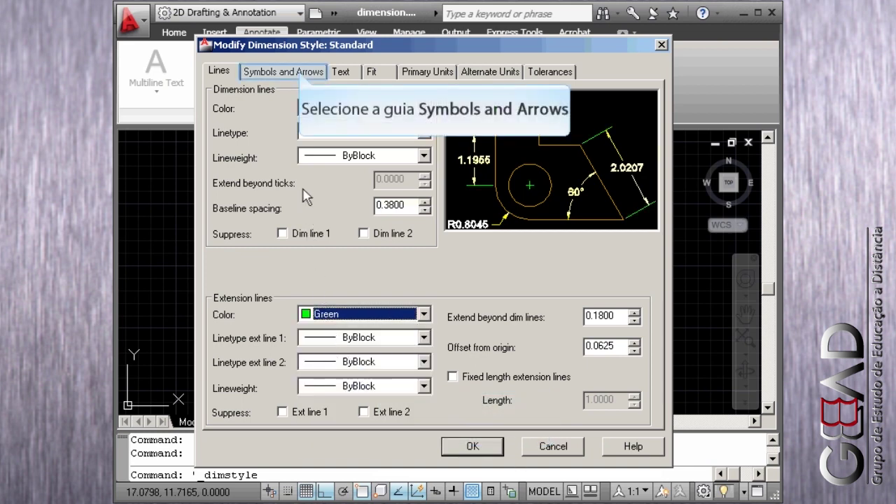
Step: Try Dot arrowheads for the dimension lines of the Standard style, and set both to Dot small blank
left_click(301, 72)
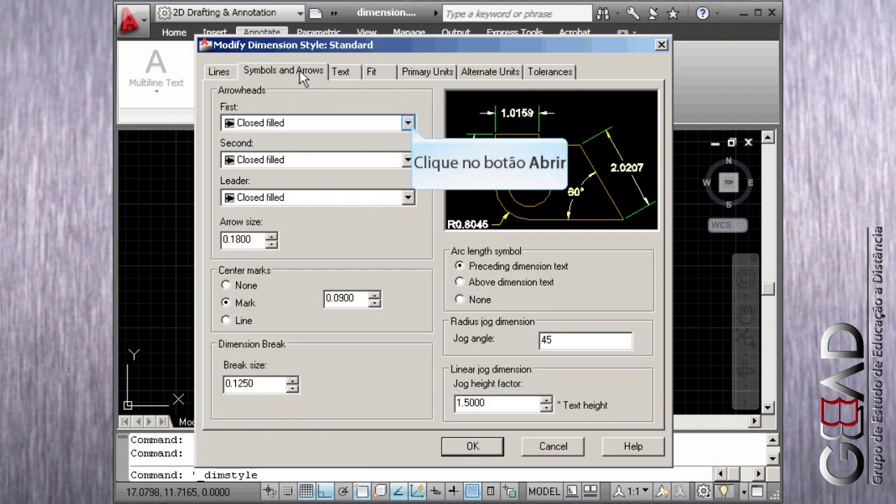
left_click(408, 123)
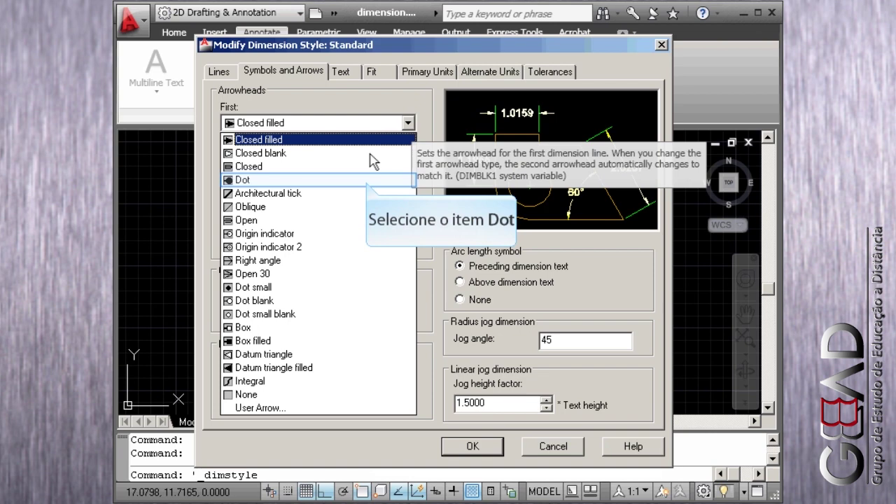
left_click(367, 183)
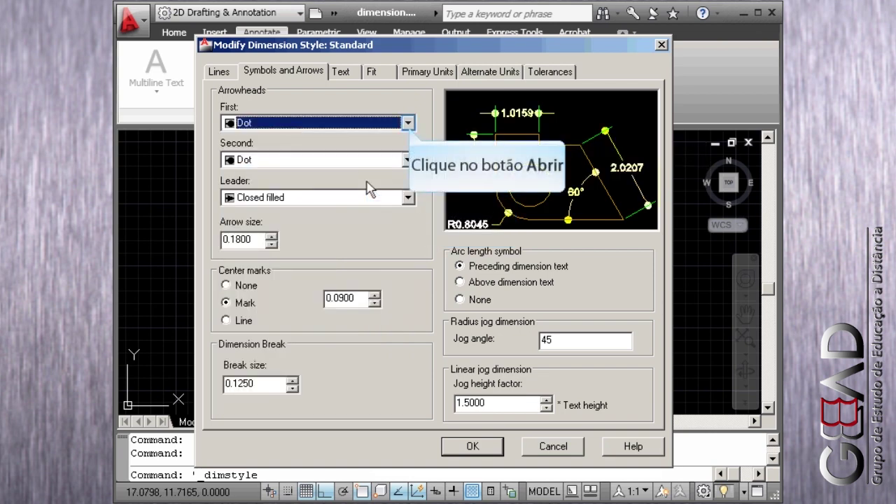
left_click(408, 125)
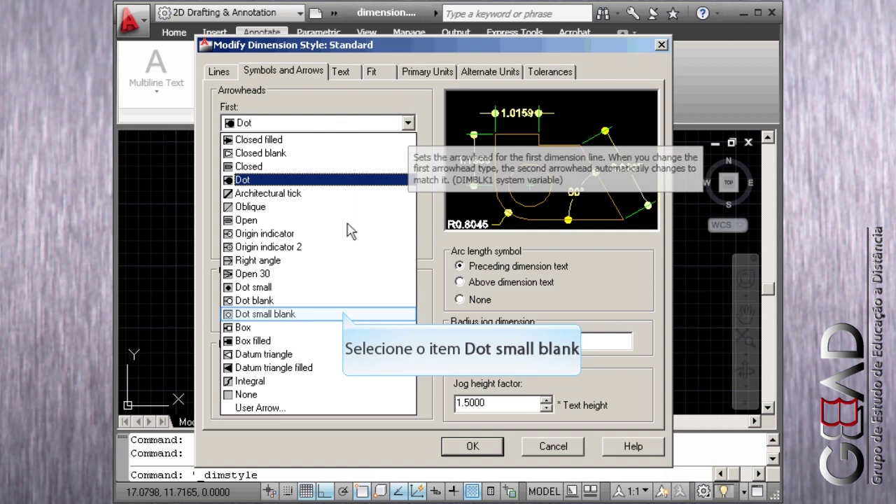
left_click(343, 314)
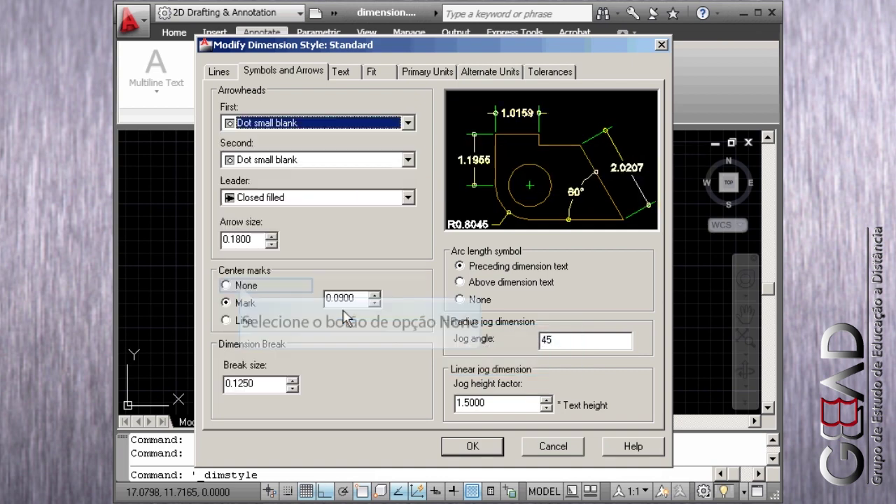
Step: Try the None and Mark center mark options, and set the center marks to Line
left_click(241, 287)
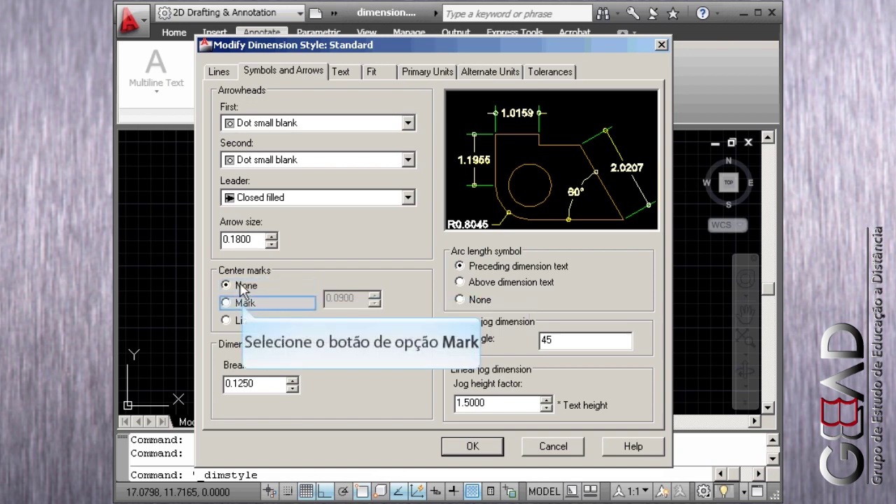
left_click(242, 303)
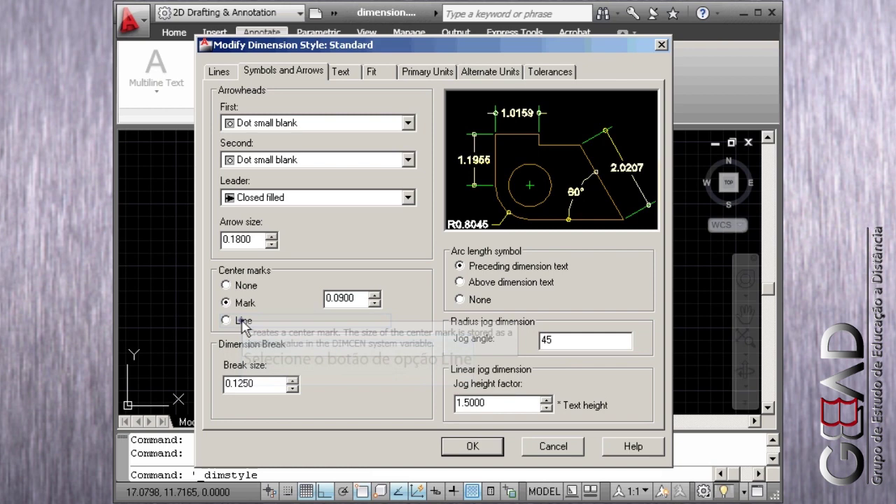
left_click(241, 320)
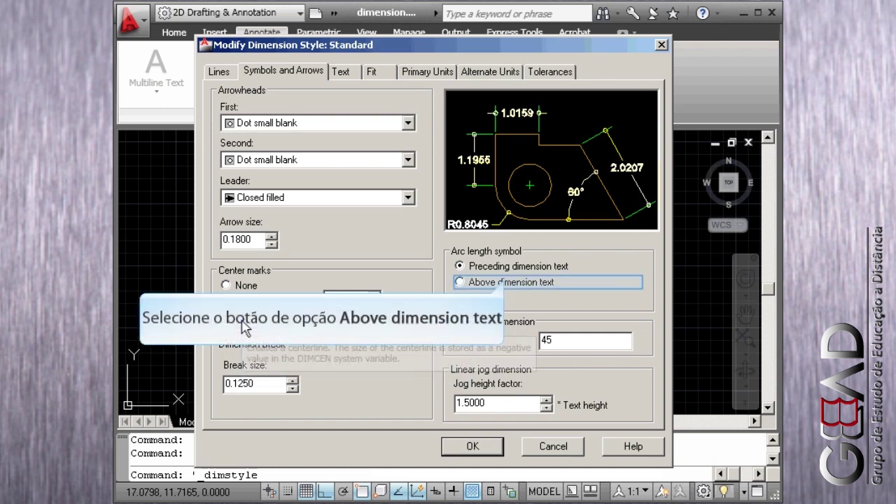
Step: Try the Above dimension text and None arc length symbol options, and return to Preceding dimension text
left_click(509, 284)
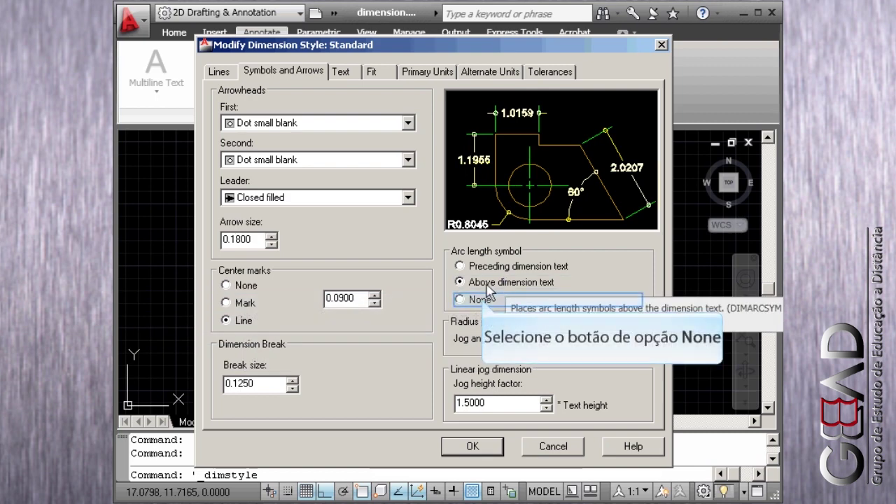
left_click(483, 302)
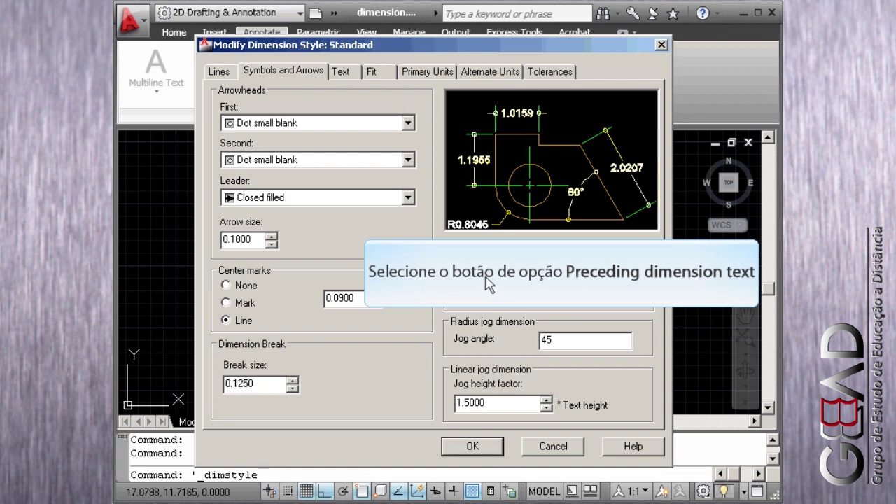
left_click(487, 270)
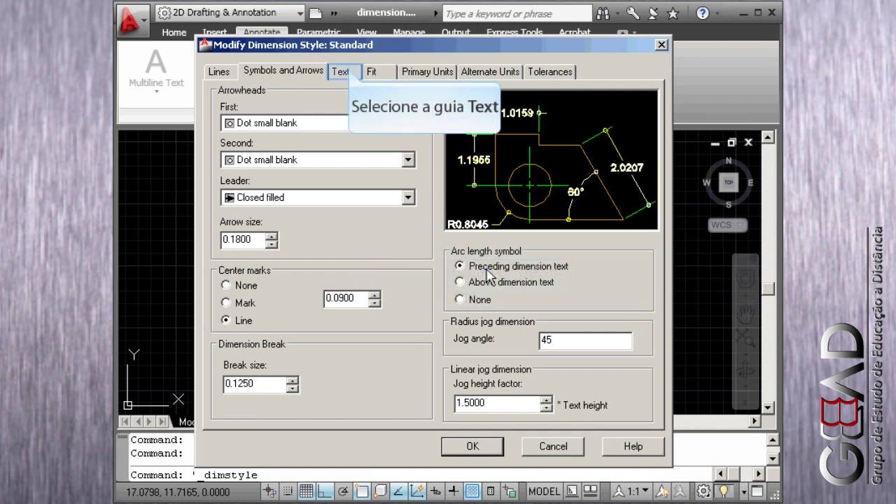
Step: Examine the text styles available for dimension text and the settings of the Standard text style without changing them
left_click(343, 72)
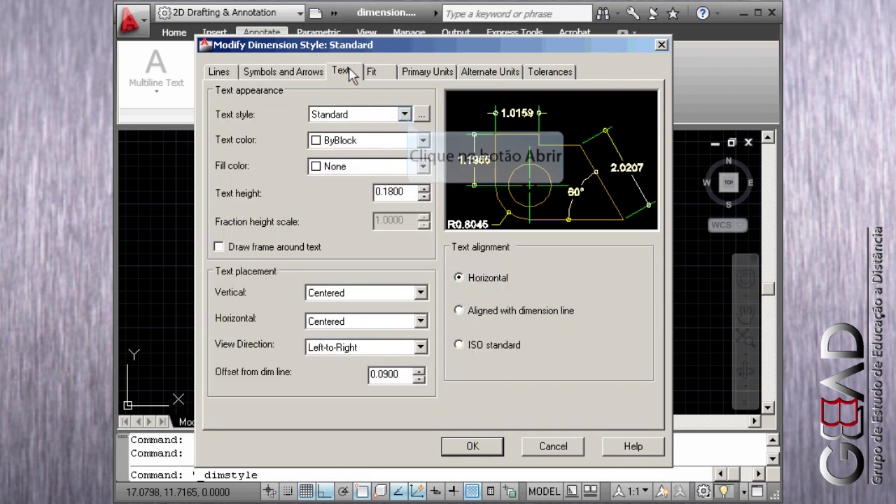
left_click(405, 114)
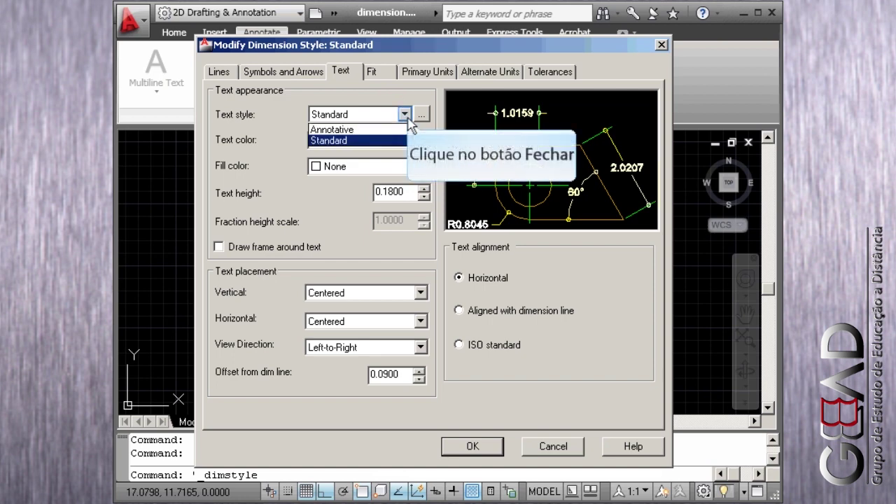
left_click(408, 118)
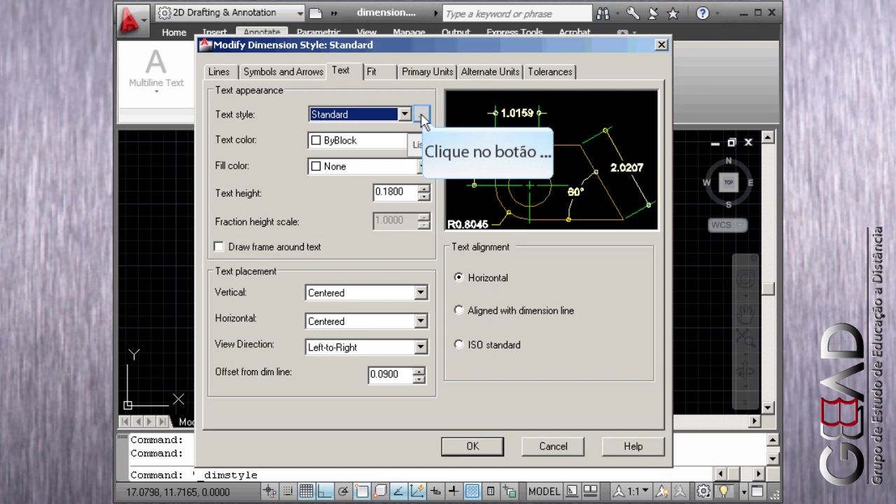
left_click(421, 114)
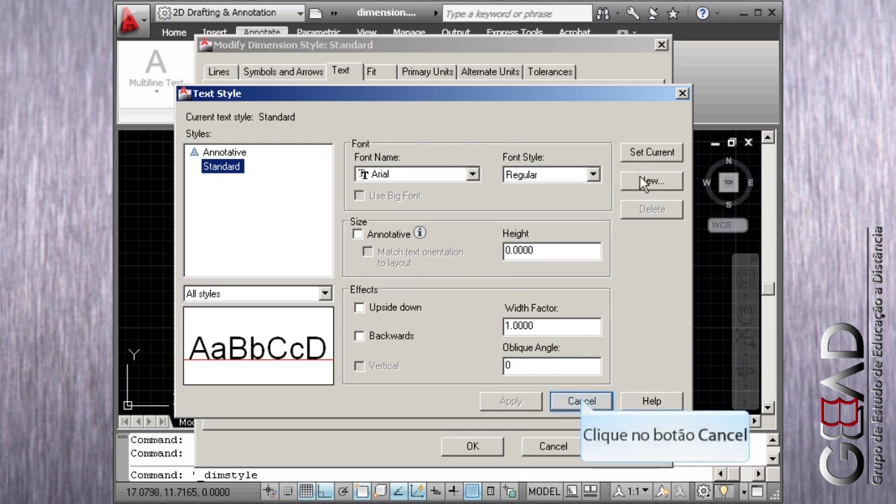
left_click(582, 401)
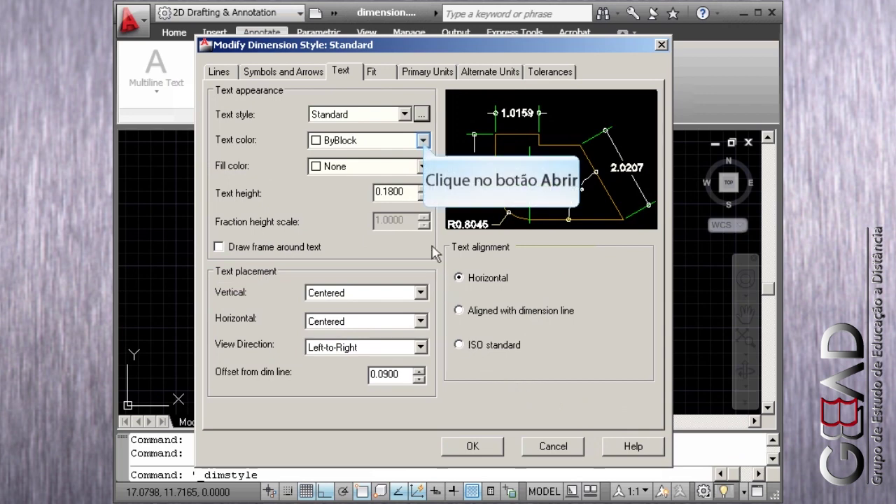
Step: Set the dimension text color to Cyan, keep the fill color at None and draw a frame around the text
left_click(423, 140)
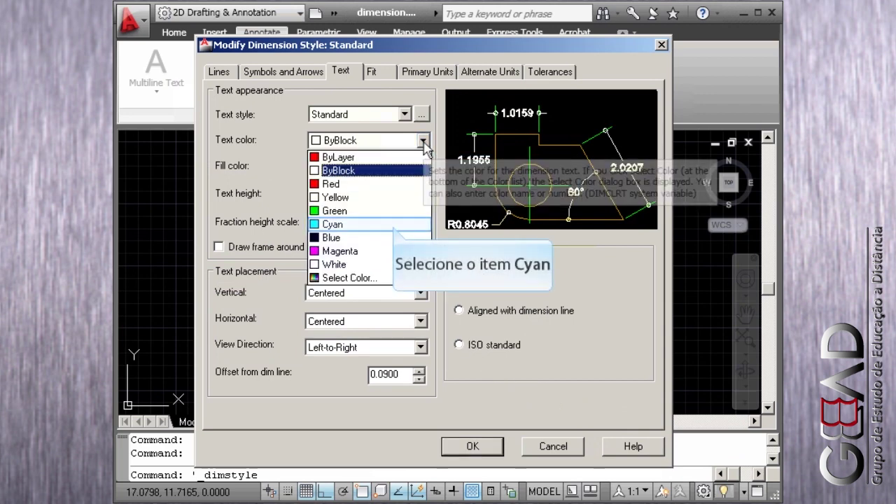
left_click(394, 226)
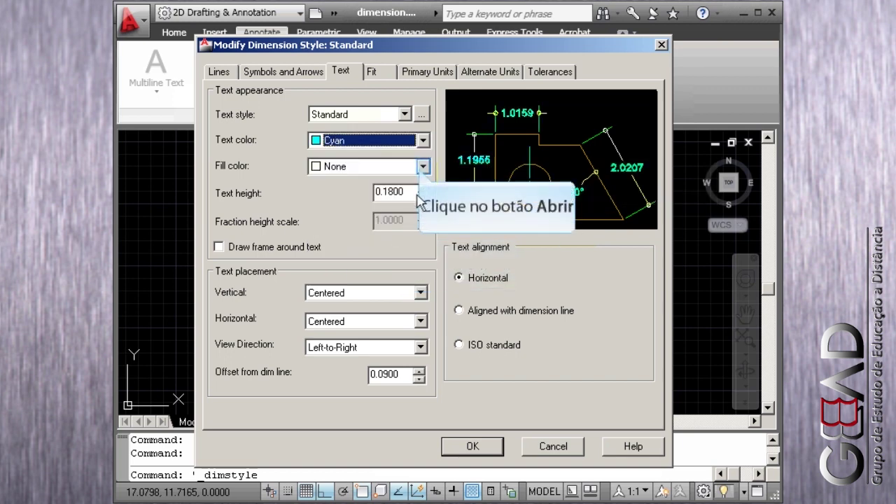
left_click(422, 168)
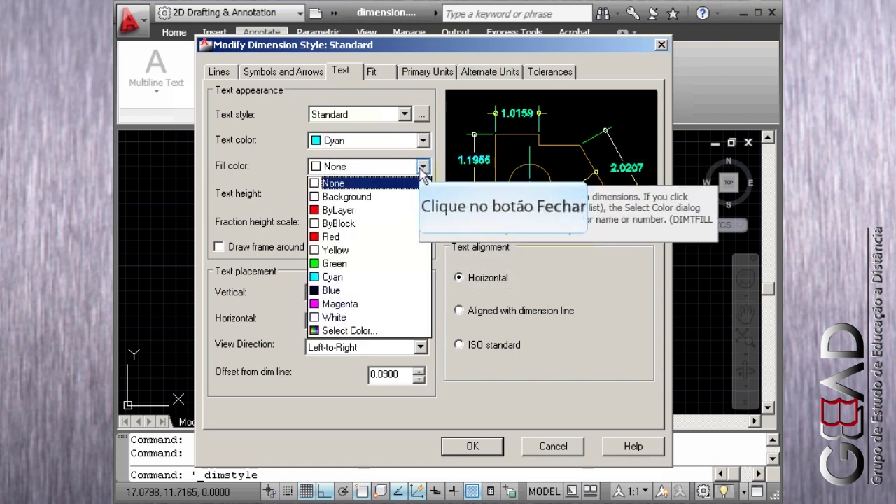
left_click(422, 171)
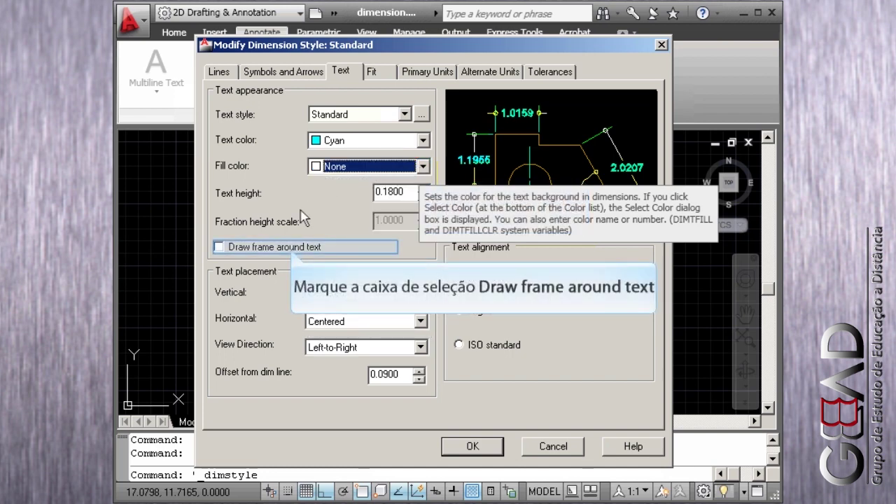
left_click(292, 250)
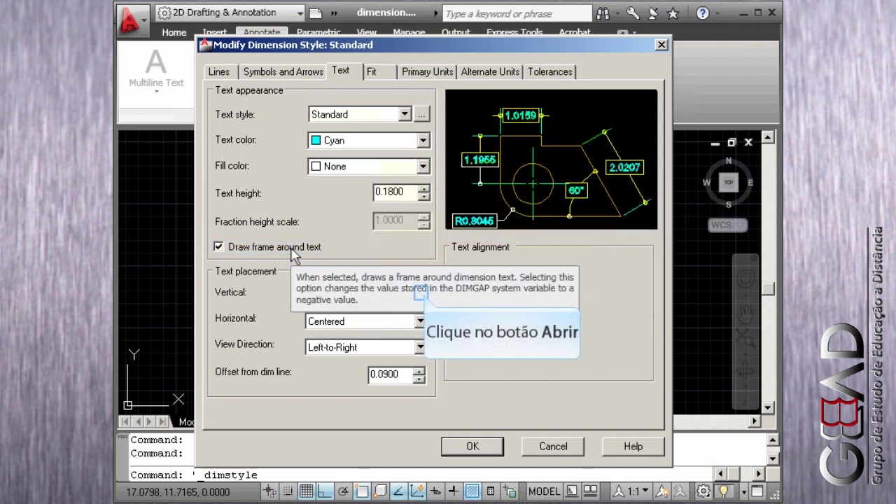
Step: Try the Above, Outside, JIS and Below vertical placements for the dimension text, and return it to Centered
left_click(420, 293)
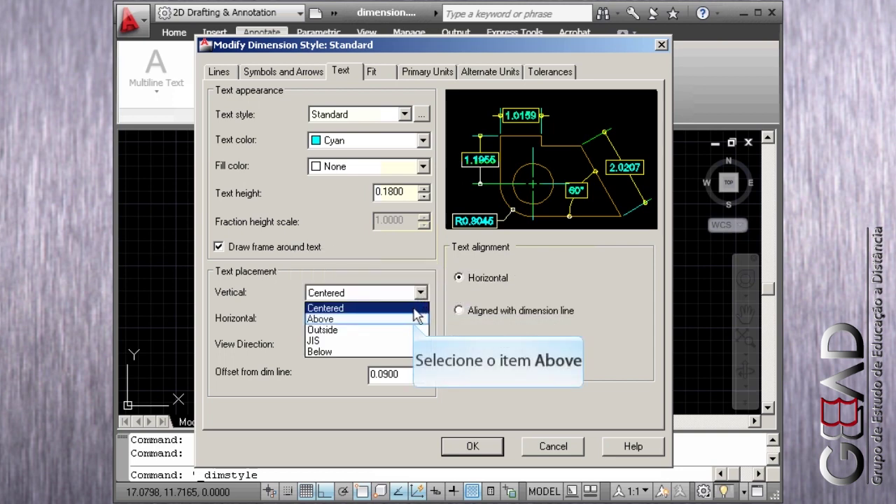
left_click(413, 319)
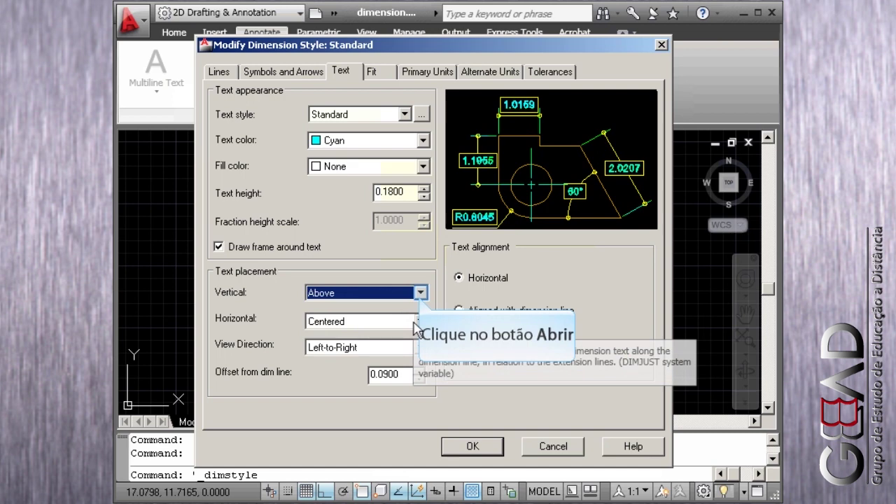
left_click(421, 293)
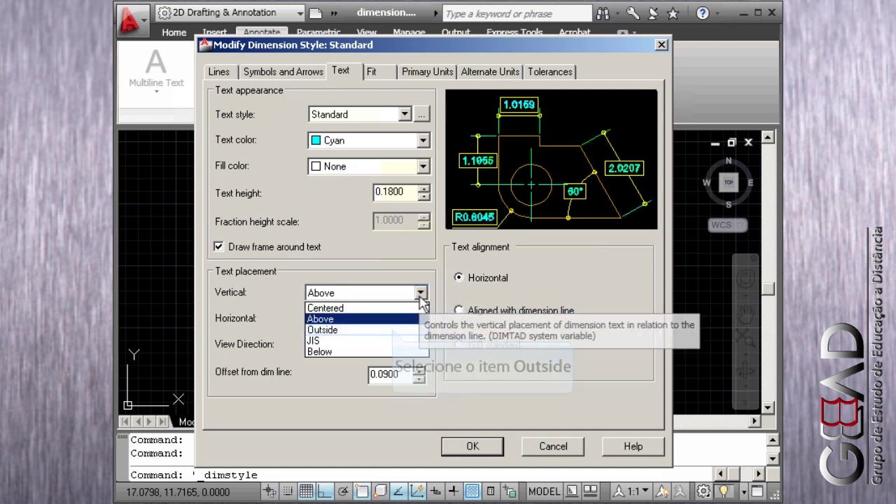
left_click(396, 330)
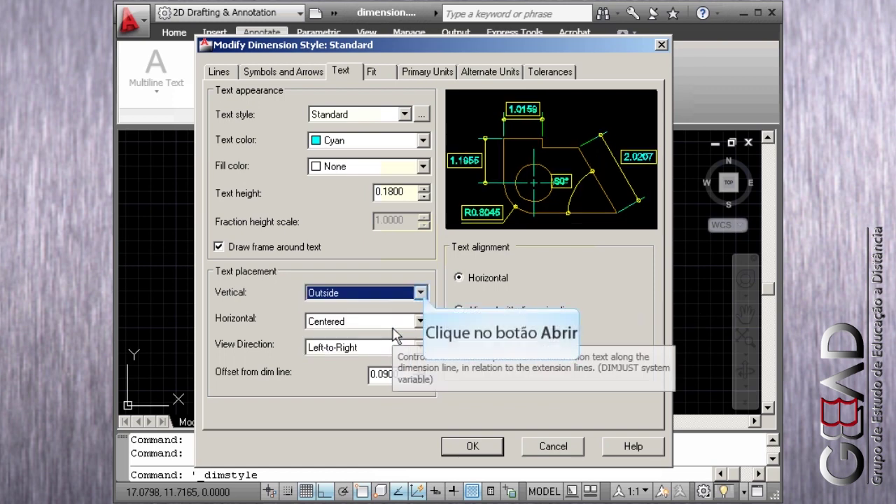
left_click(421, 294)
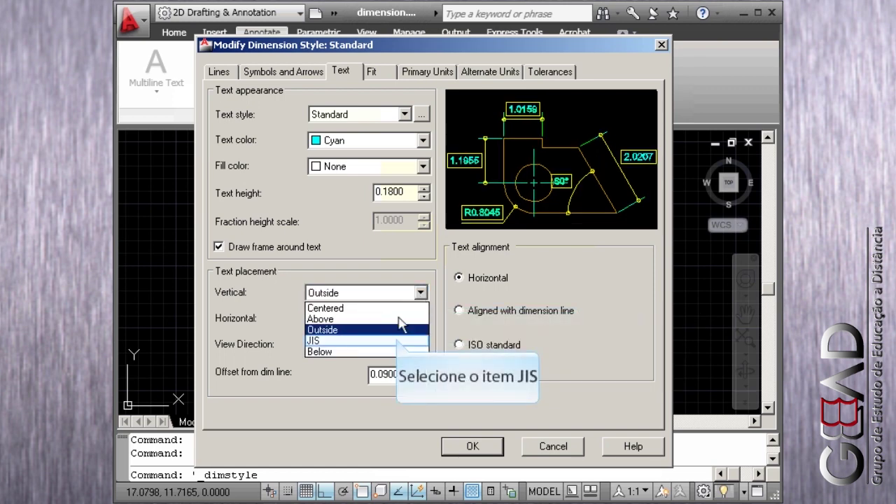
left_click(399, 341)
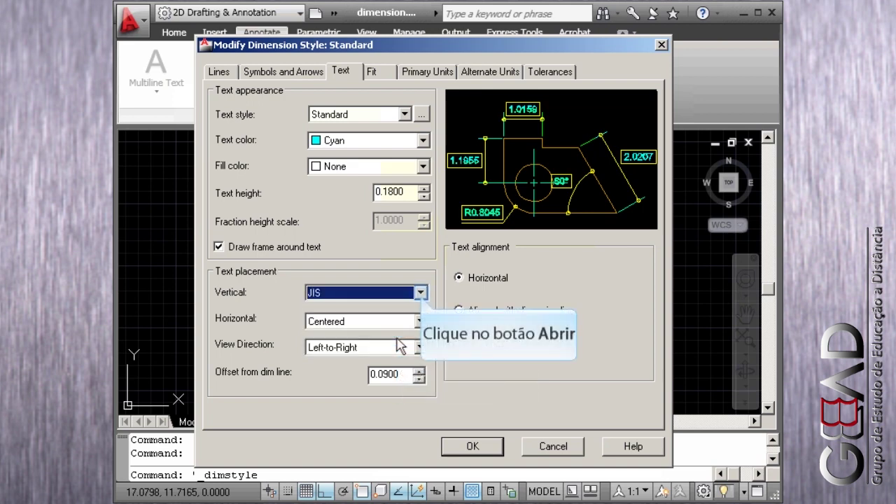
left_click(420, 293)
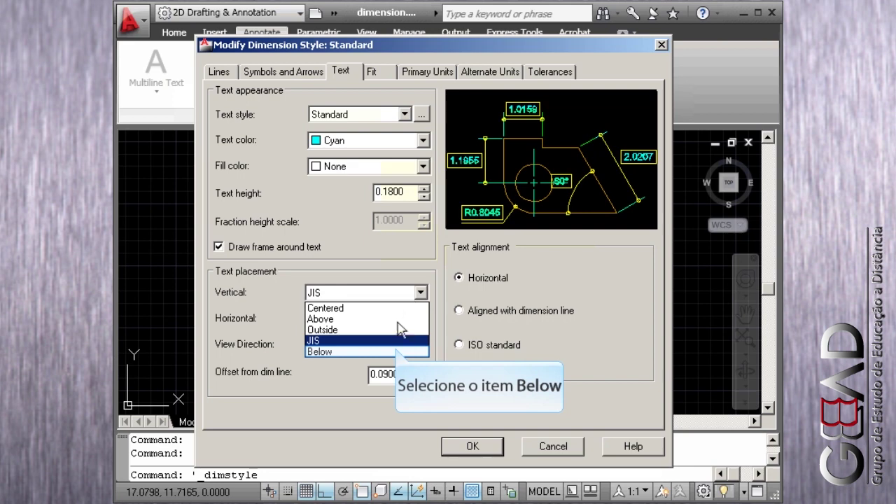
left_click(400, 351)
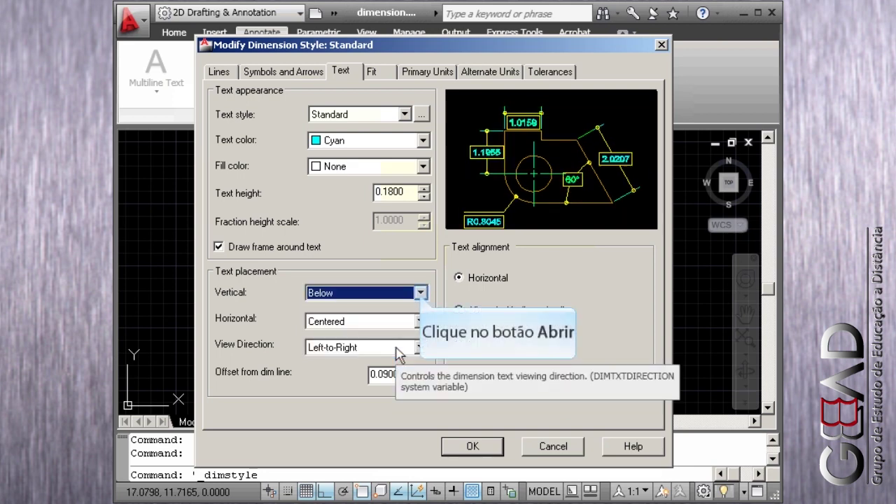
left_click(420, 294)
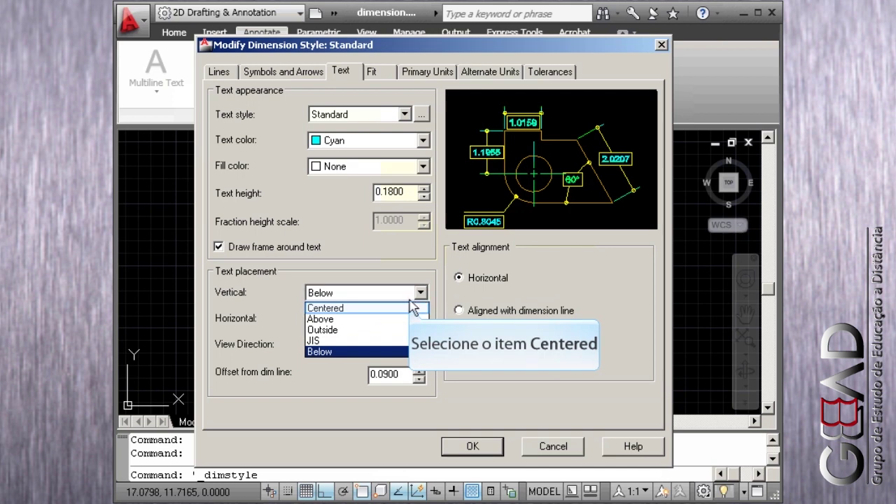
left_click(412, 310)
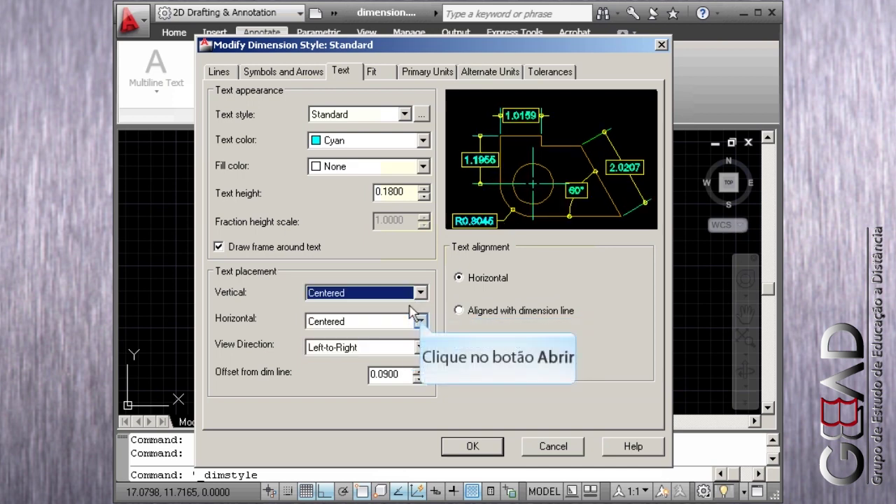
Step: Try the At Ext Line 1, At Ext Line 2, Over Ext Line 1 and Over Ext Line 2 horizontal text placements, and return to Centered
left_click(420, 320)
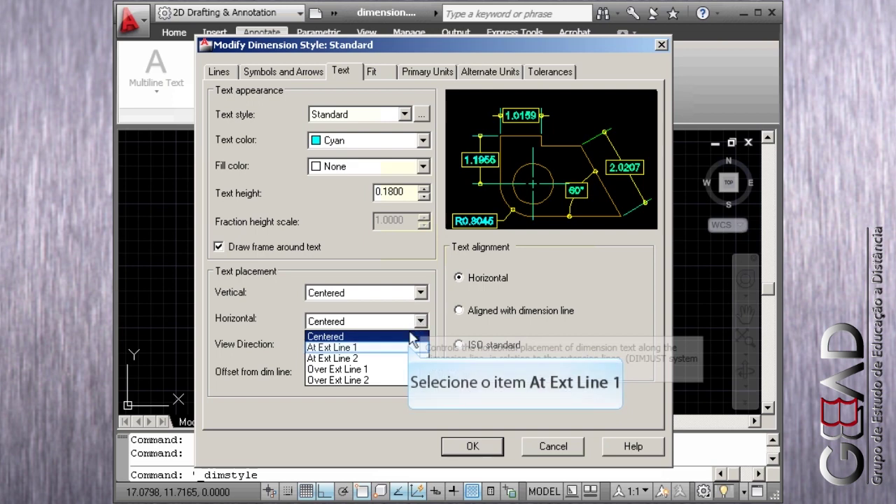
left_click(412, 348)
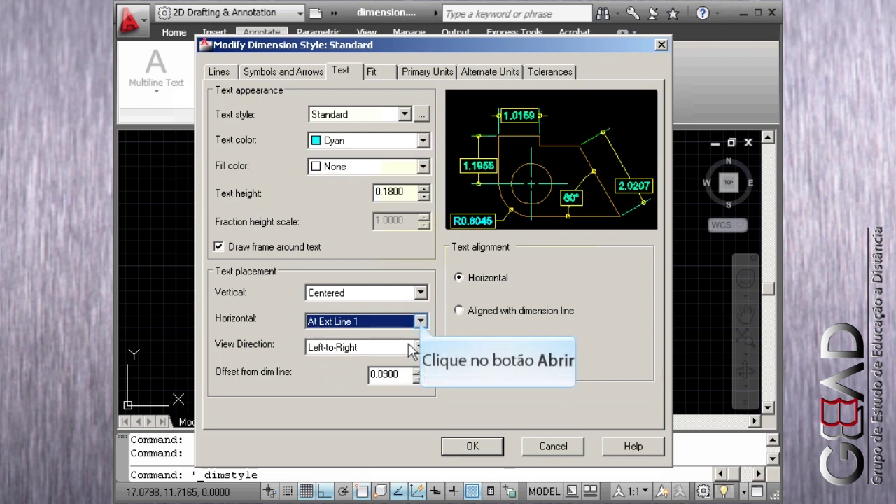
left_click(421, 322)
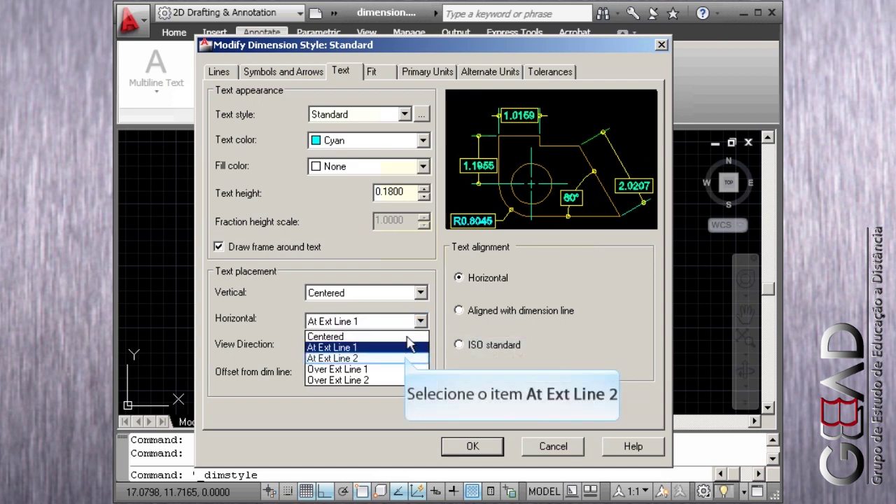
left_click(407, 358)
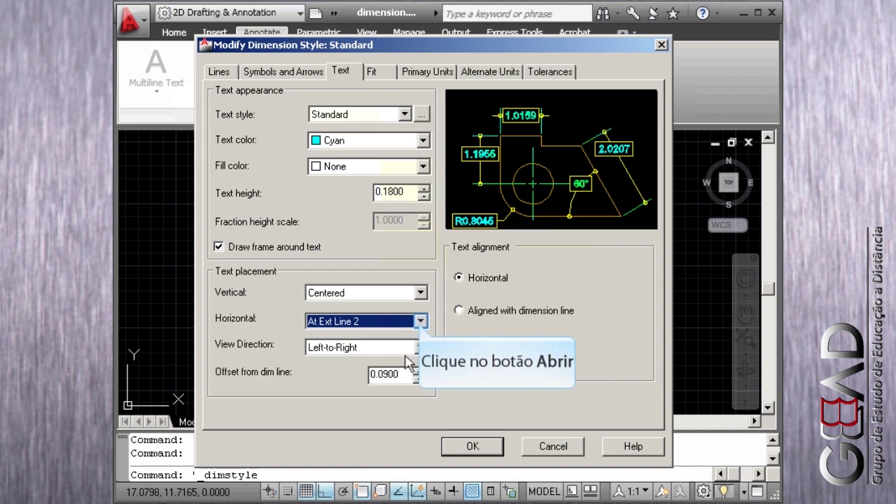
left_click(420, 322)
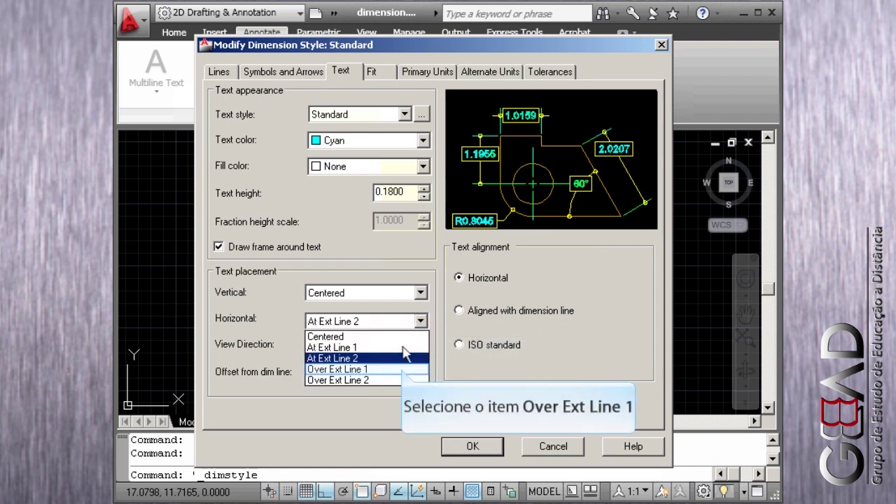
left_click(406, 370)
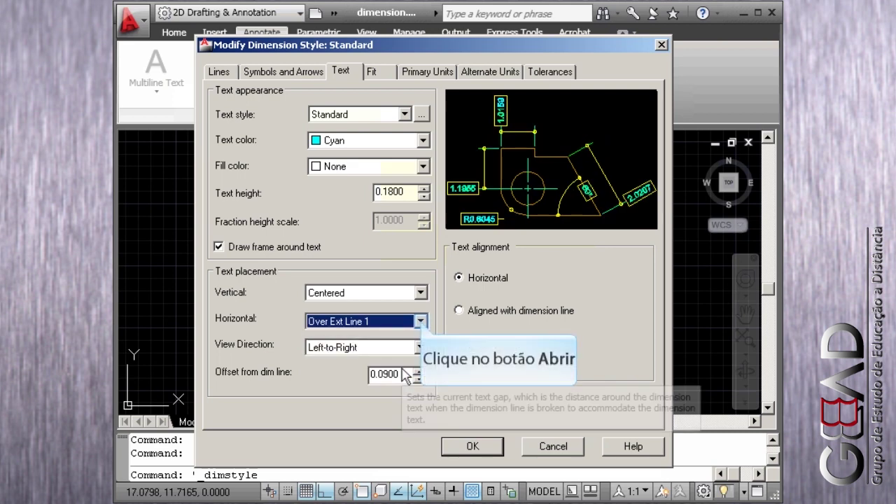
left_click(421, 322)
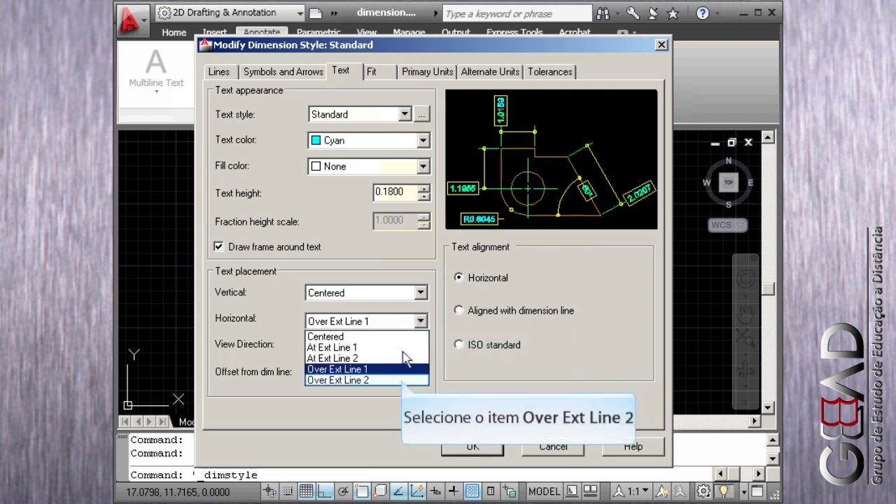
left_click(404, 380)
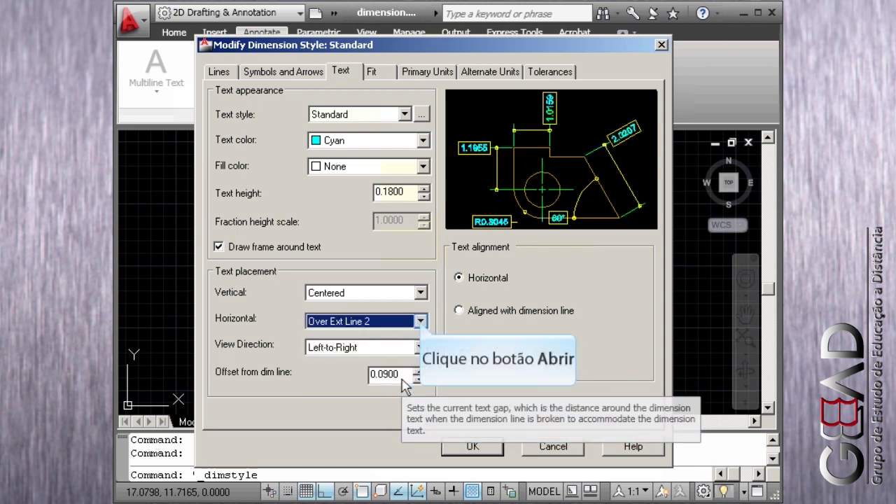
left_click(420, 321)
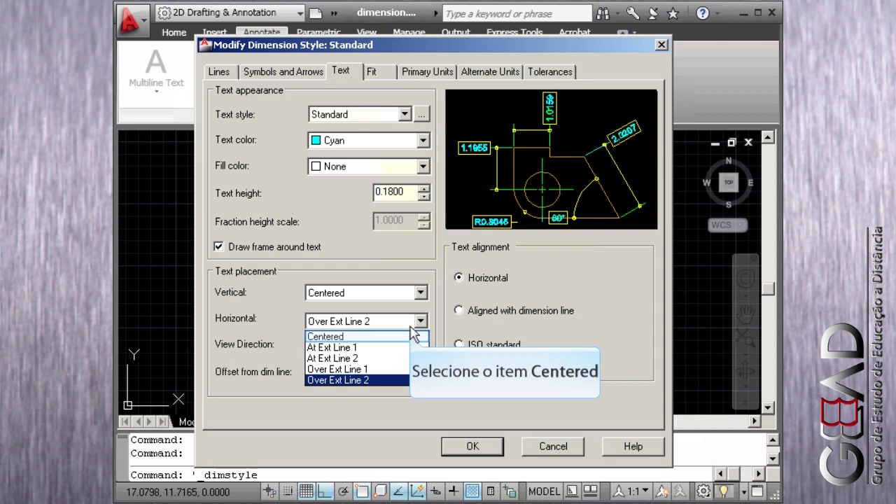
left_click(409, 336)
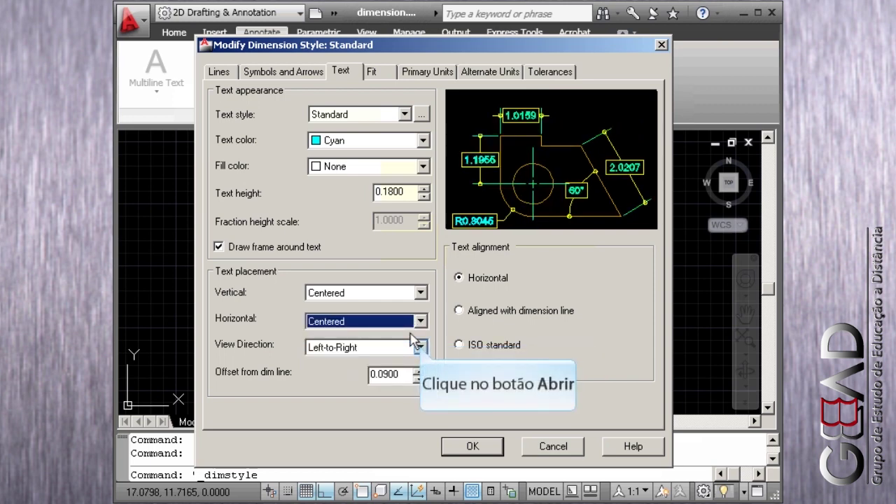
Step: Try the Right-to-Left view direction for the dimension text, and return it to Left-to-Right
left_click(421, 348)
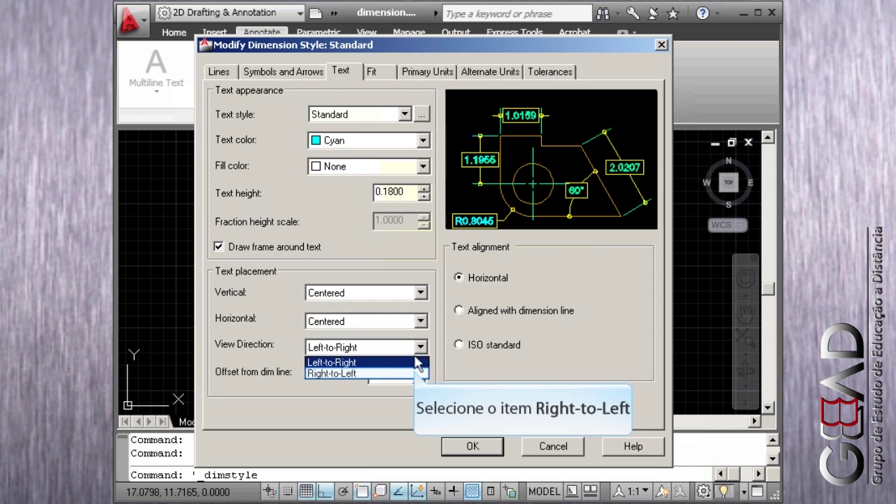
left_click(419, 374)
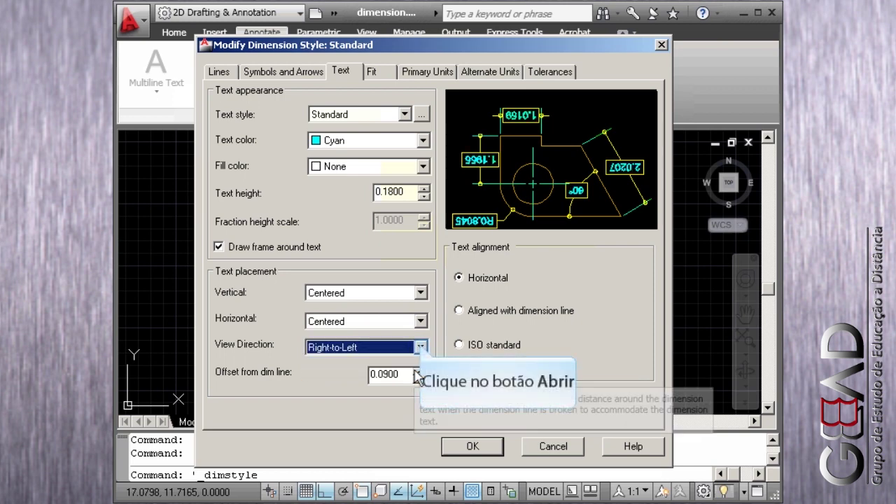
left_click(421, 347)
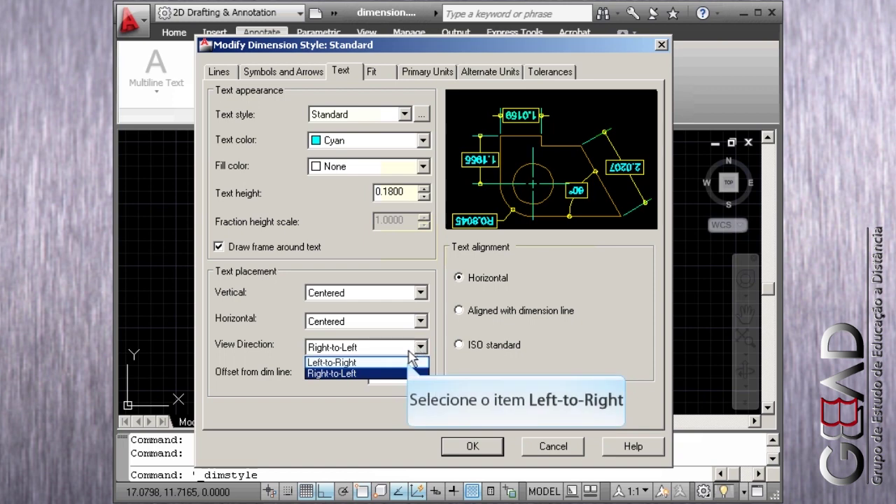
left_click(409, 362)
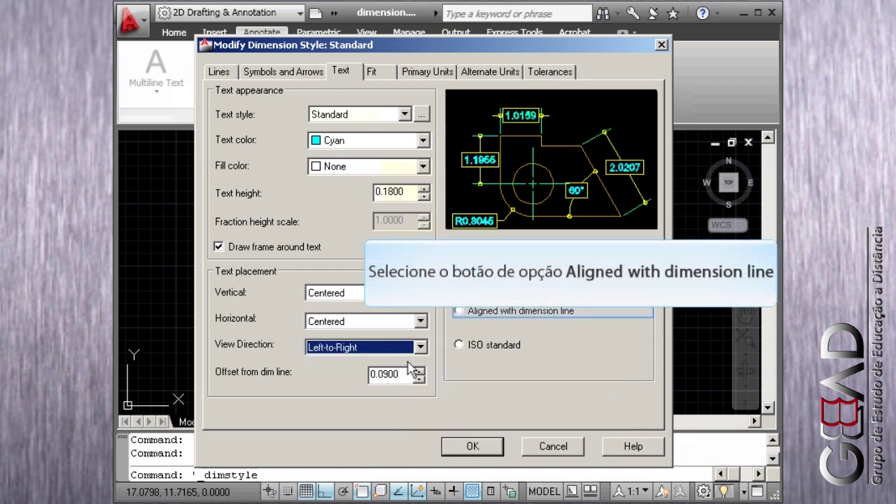
Step: Try the ISO standard text alignment and set the dimension text to Aligned with dimension line
left_click(506, 312)
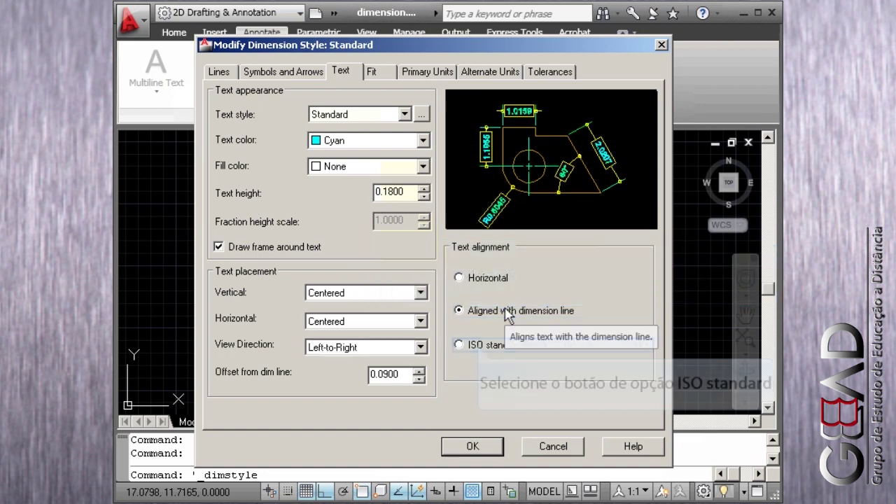
left_click(481, 350)
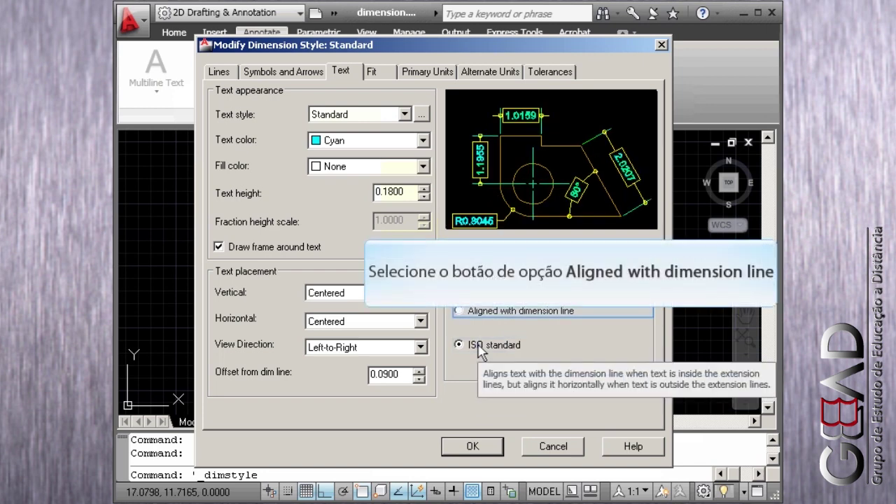
left_click(486, 313)
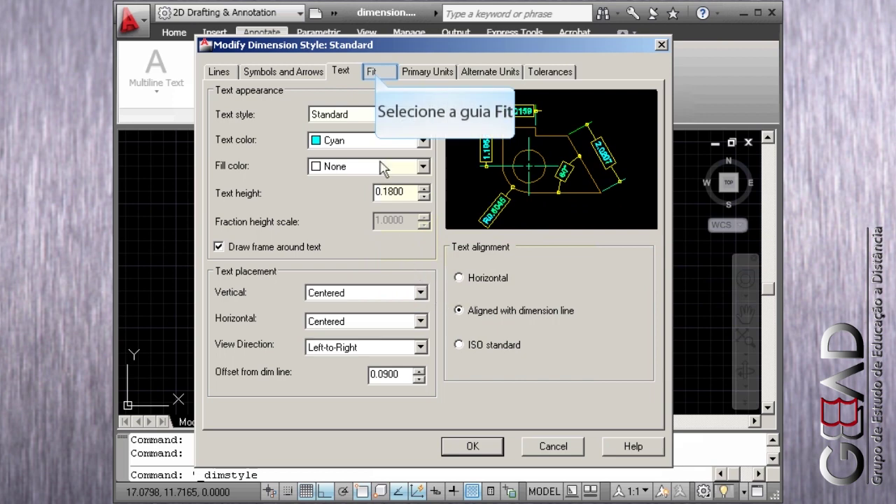
Step: Leave the fit options as they are, try the Fractional unit format for linear dimensions, and set it to Windows Desktop
left_click(373, 73)
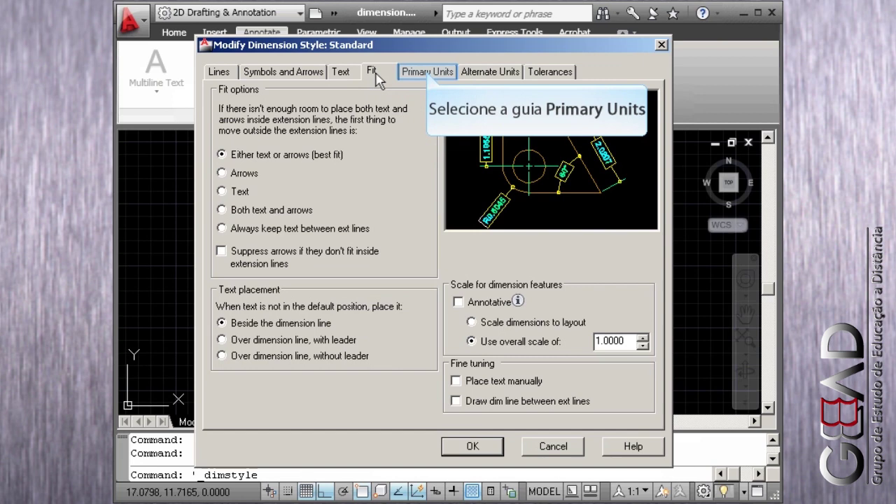
left_click(427, 72)
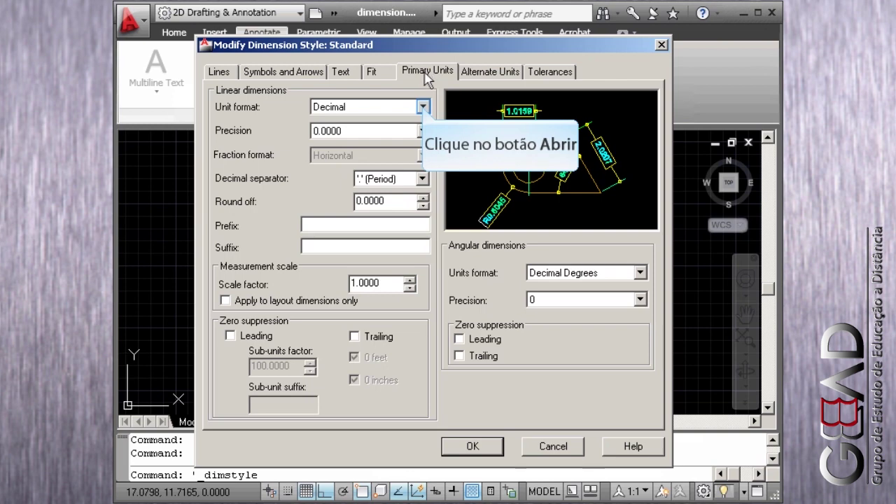
left_click(422, 107)
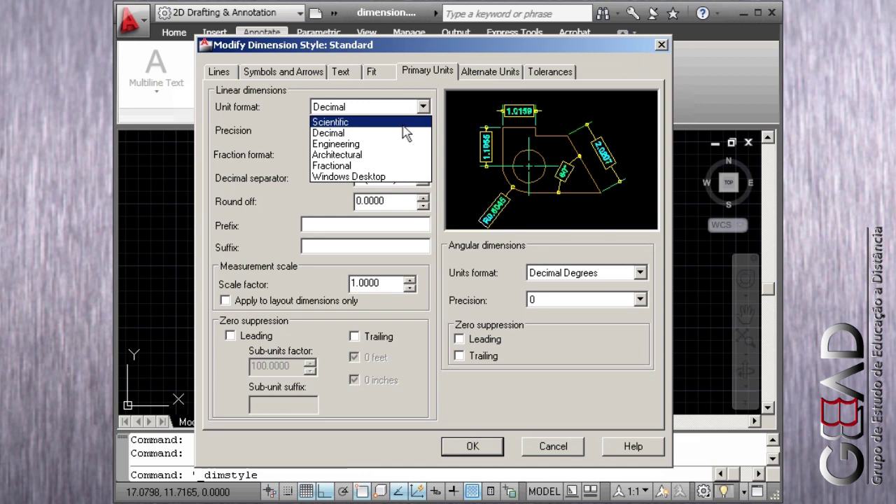
key("Down")
key("Down")
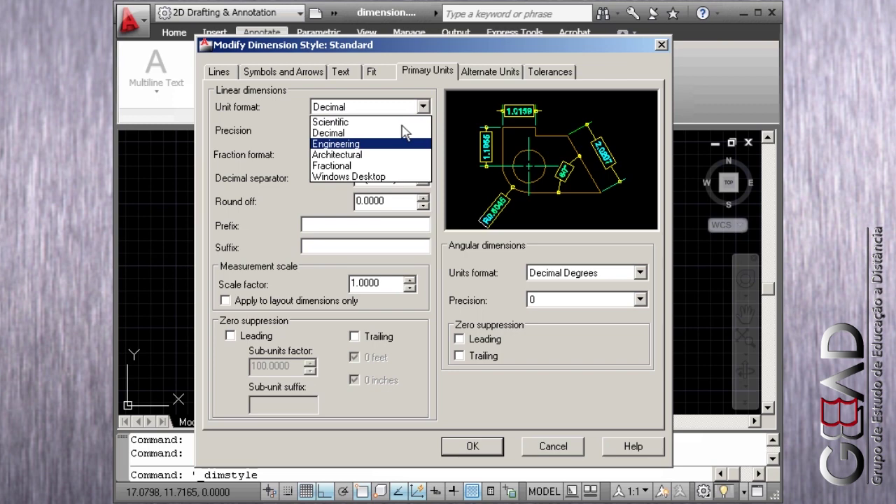
key("Down")
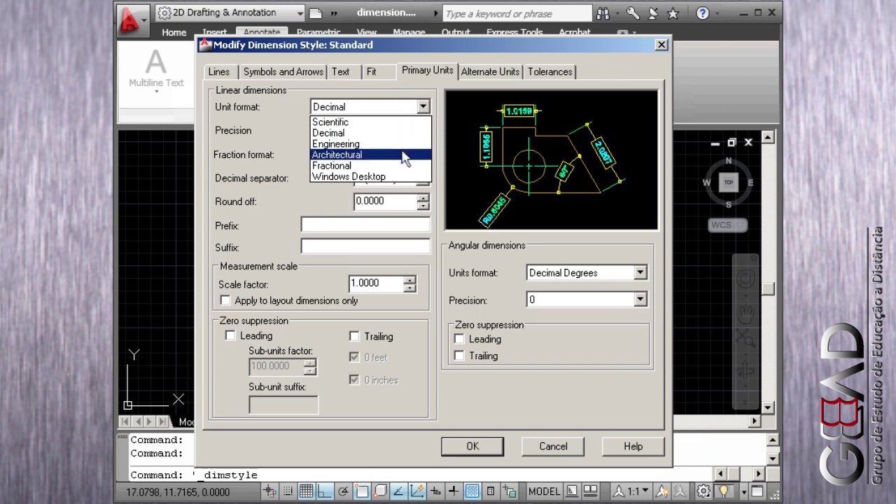
key("Down")
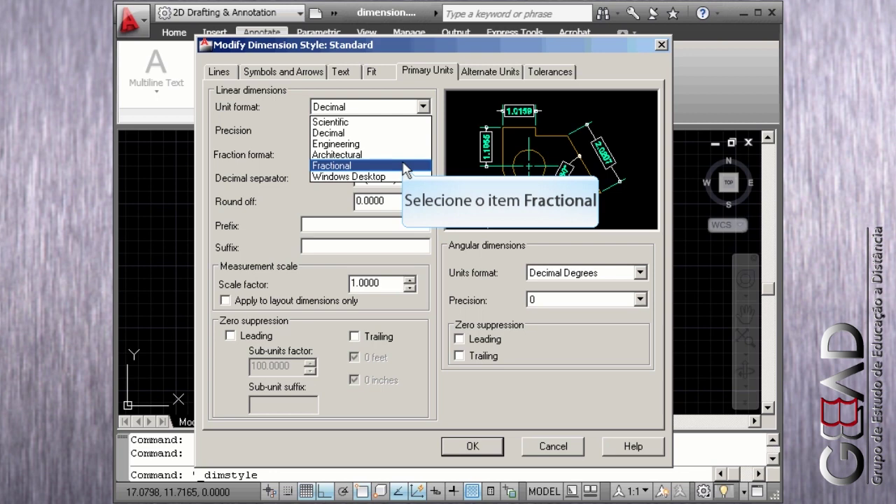
left_click(404, 166)
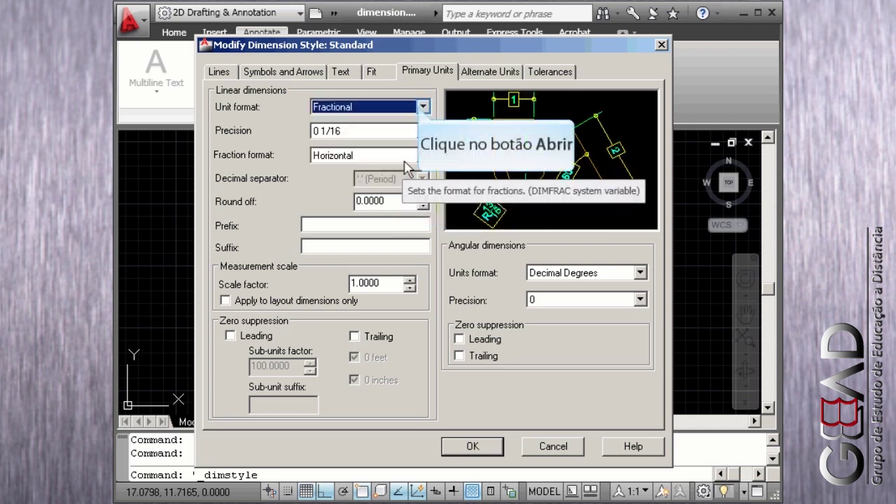
left_click(422, 107)
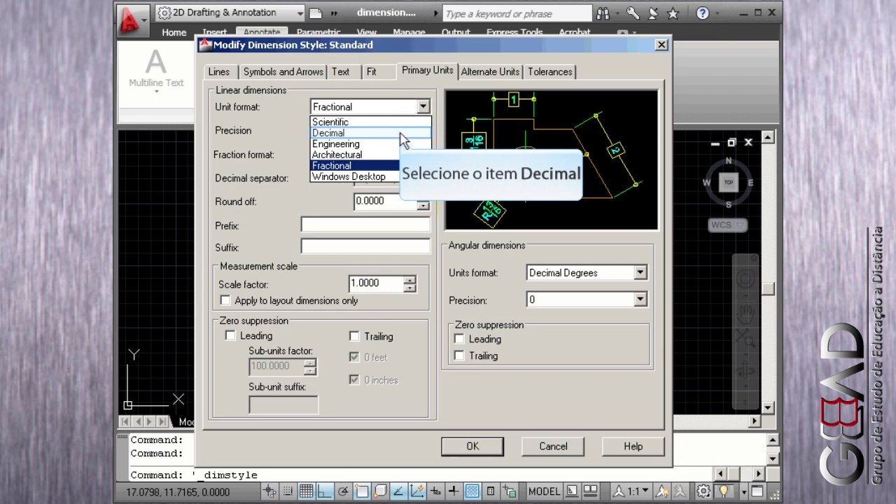
left_click(396, 176)
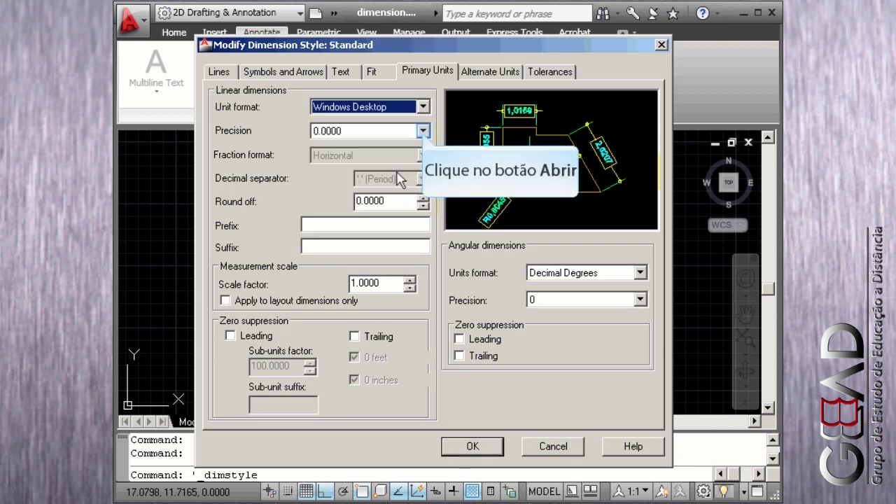
Step: Set the linear dimension precision to 0.00, with the prefix d= and the suffix m
left_click(422, 132)
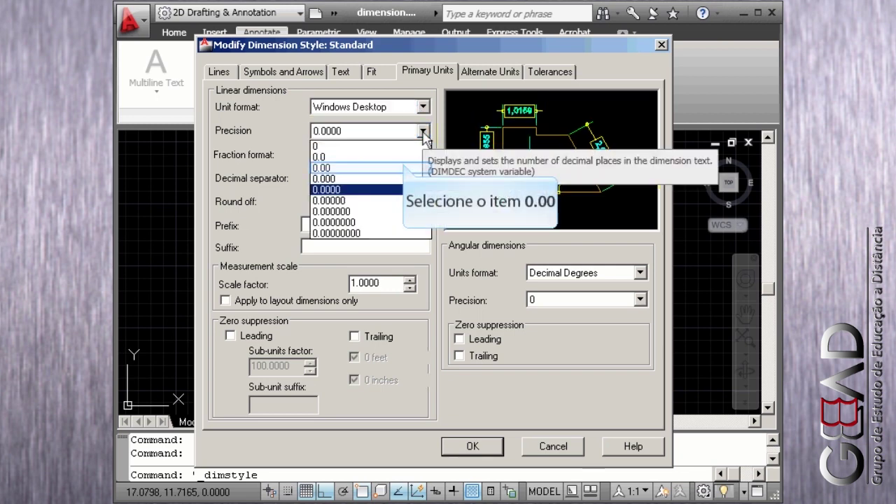
left_click(404, 167)
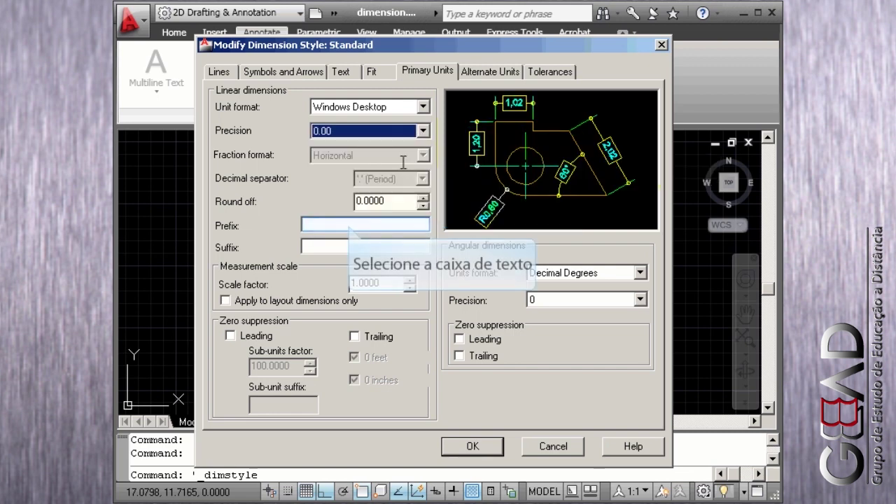
left_click(348, 224)
type("d=")
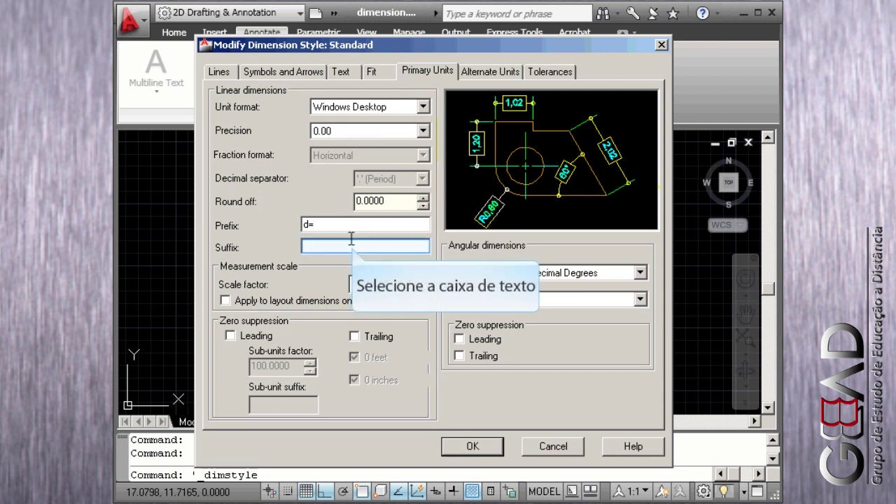
left_click(352, 246)
type("m")
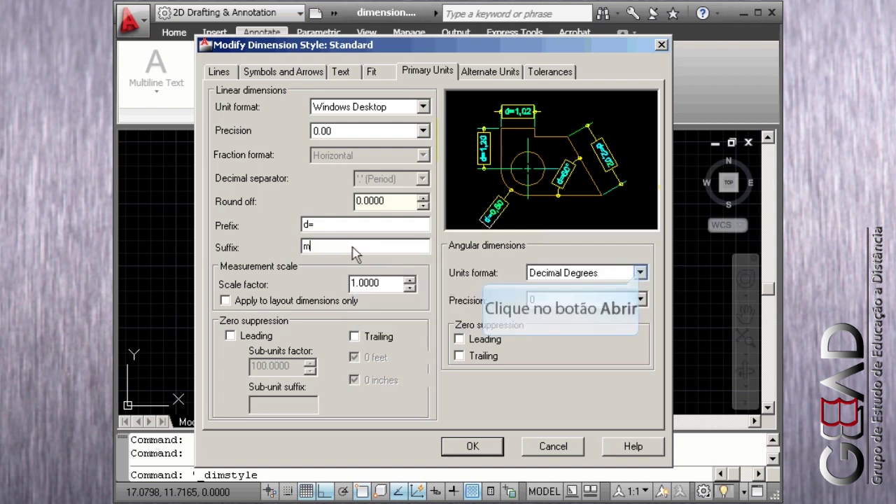
Step: Try the Degrees Minutes Seconds, Gradians and Radians unit formats for the angular dimensions
left_click(640, 273)
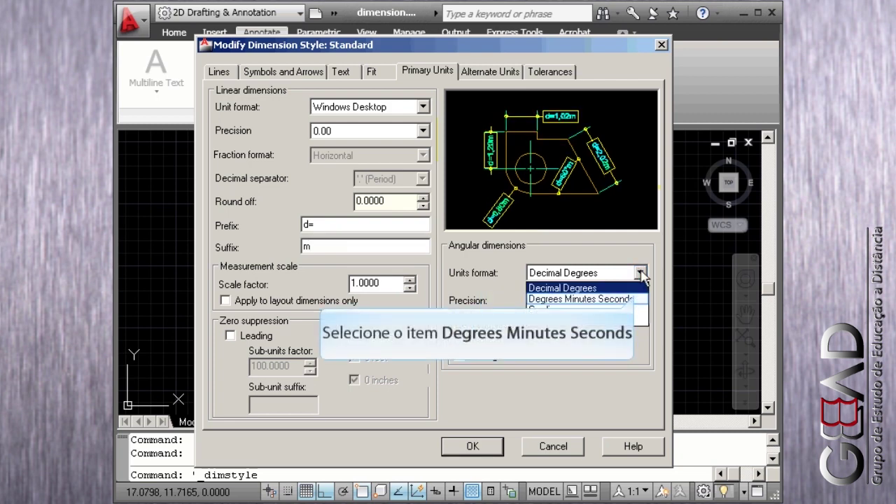
left_click(633, 299)
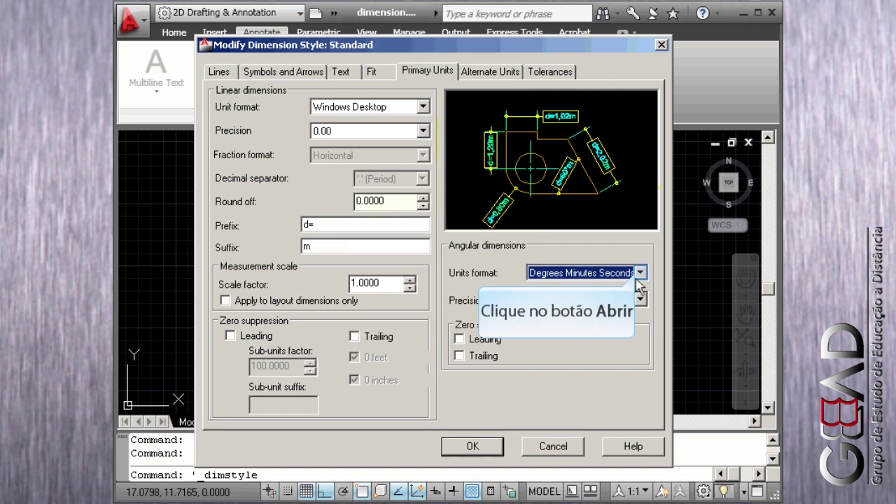
left_click(639, 273)
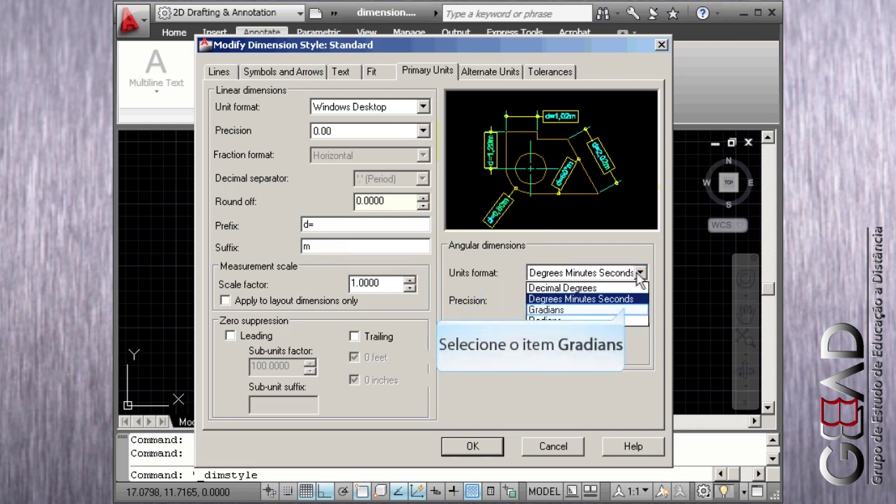
left_click(628, 310)
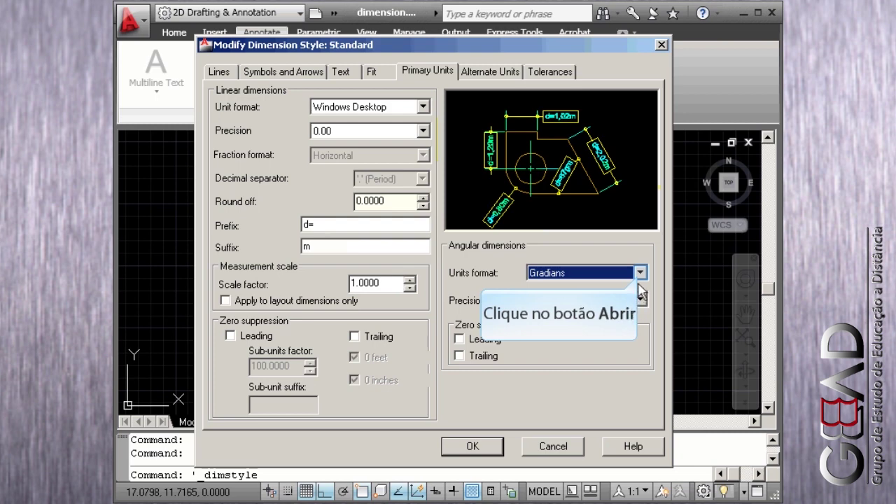
left_click(640, 274)
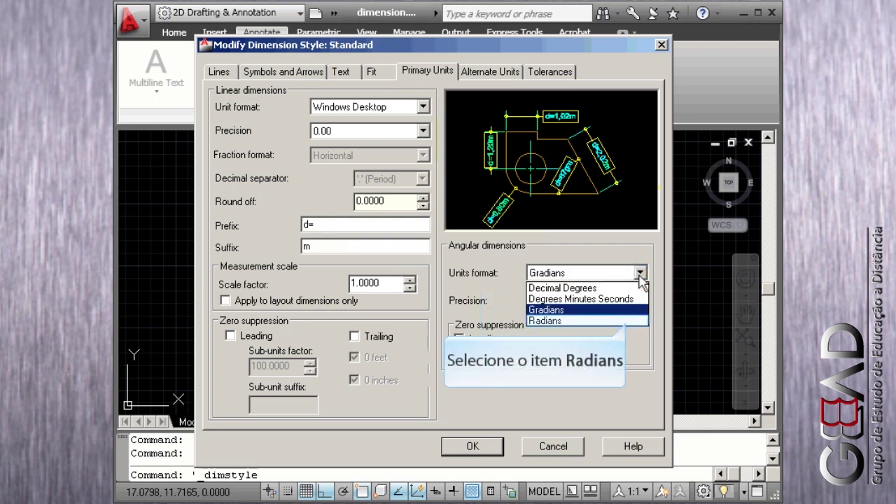
left_click(628, 320)
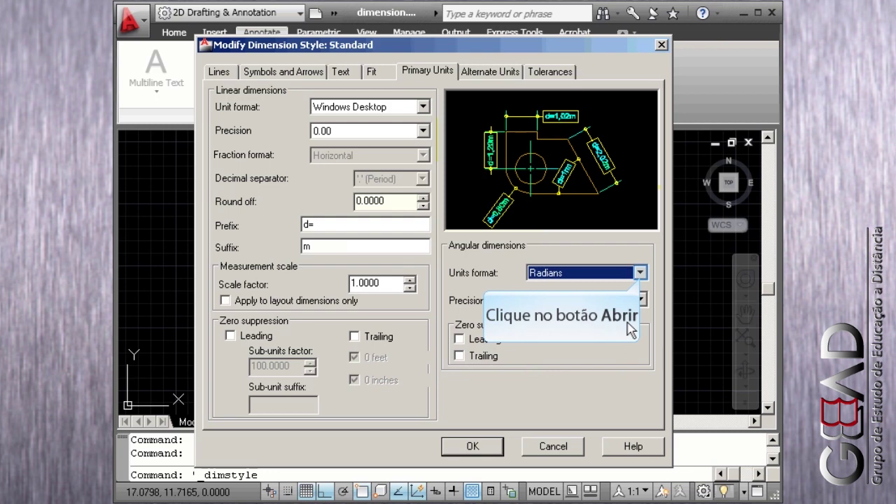
Step: Set the angular dimension units to Degrees Minutes Seconds with precision 0d00'00"
left_click(640, 273)
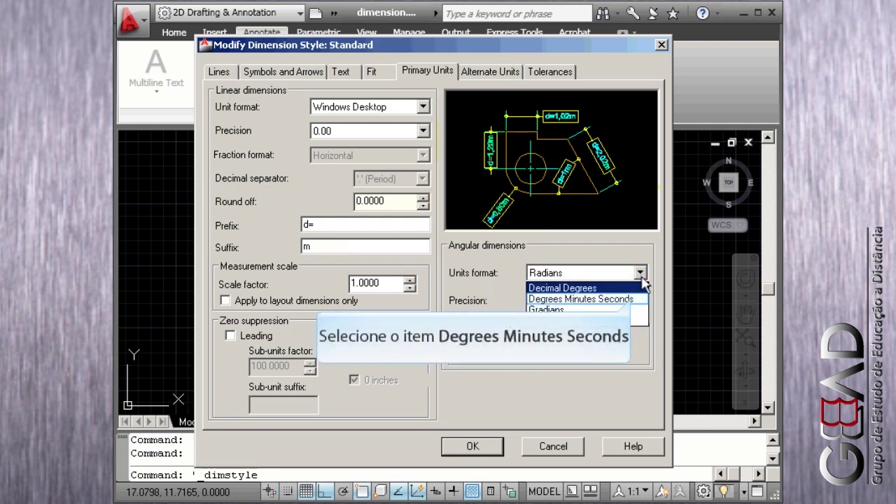
left_click(635, 299)
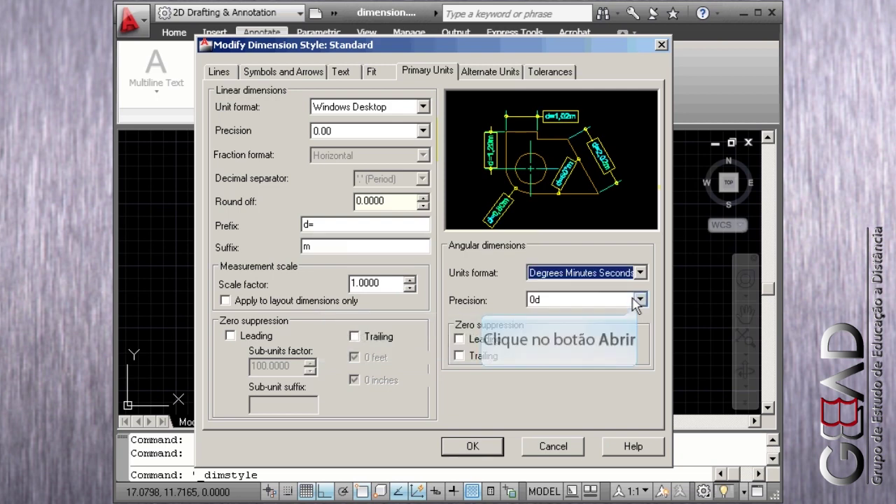
left_click(639, 299)
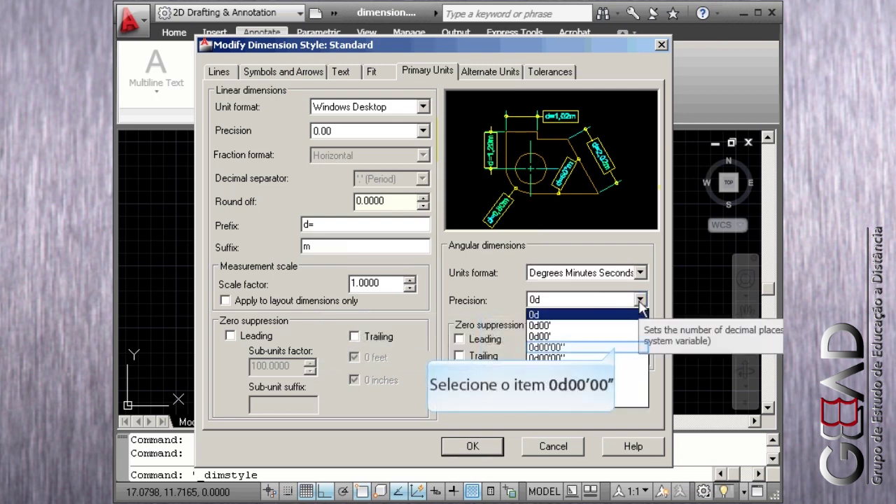
left_click(617, 345)
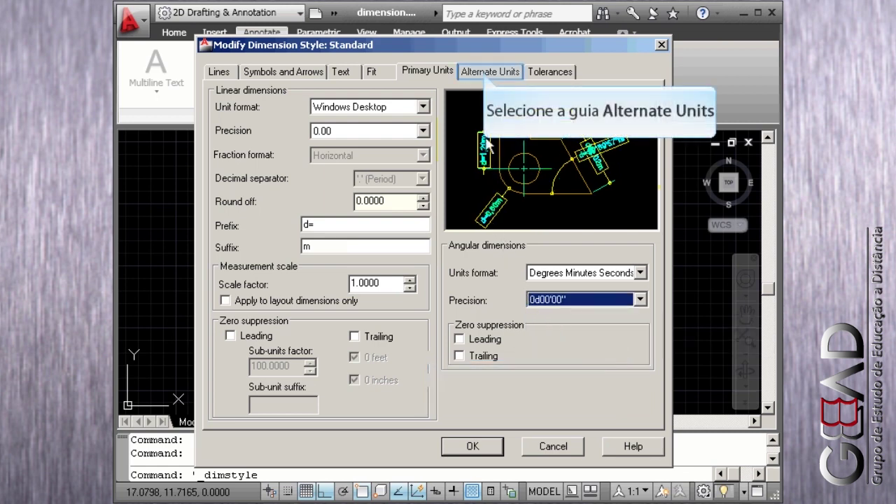
Step: Review the alternate units and the tolerance method and vertical position choices, keeping Basic and Middle, and save the modified Standard style
left_click(484, 72)
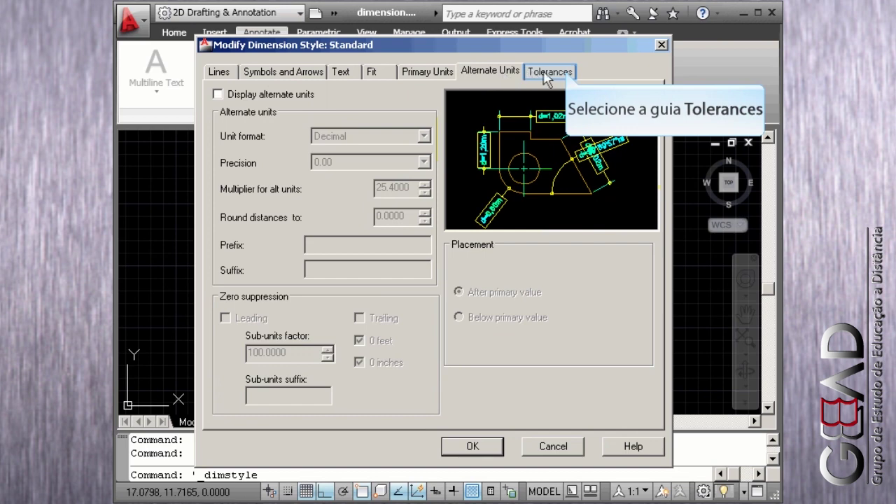
left_click(568, 75)
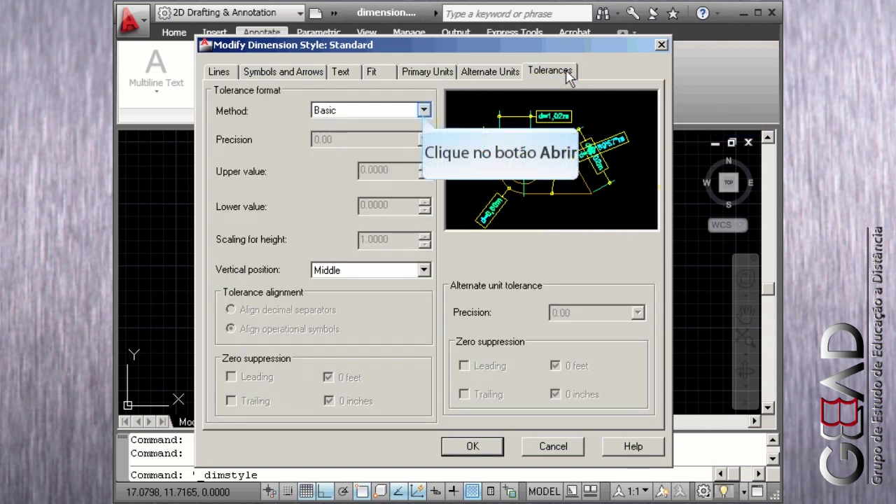
left_click(423, 111)
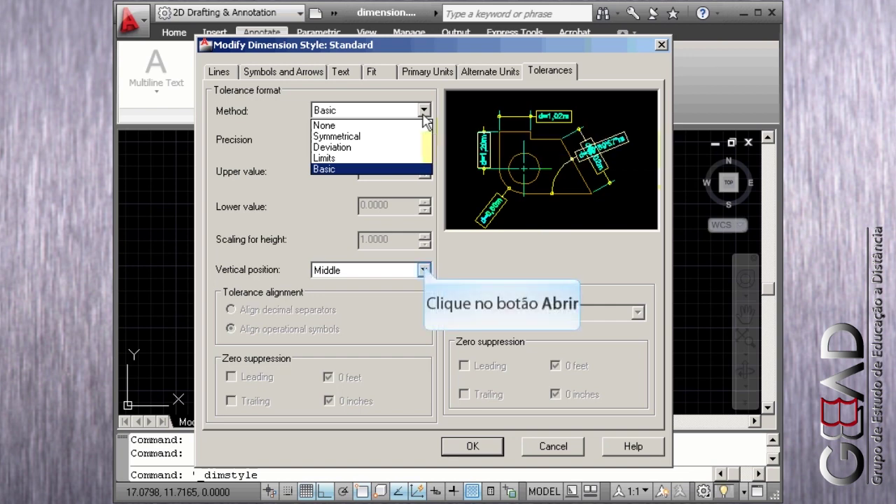
left_click(425, 271)
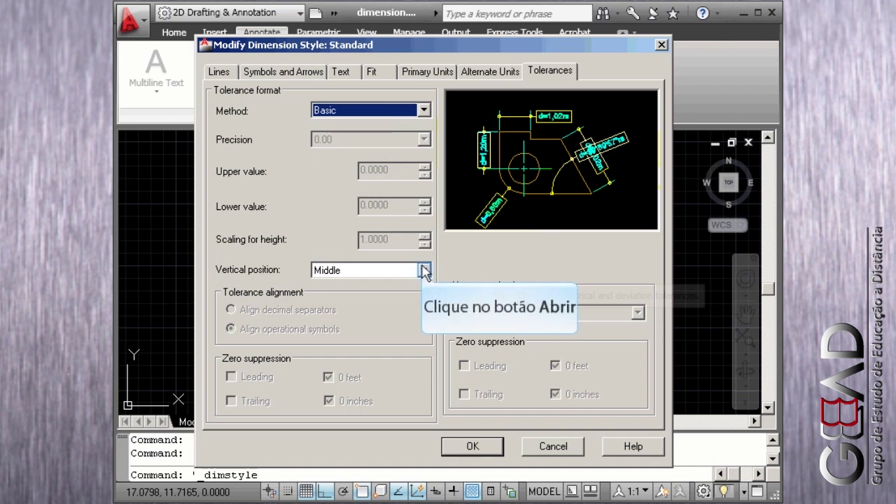
left_click(425, 272)
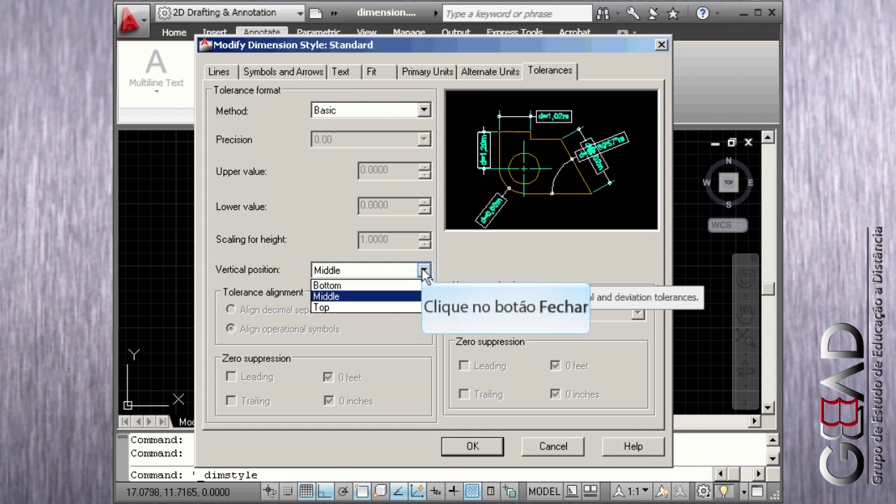
left_click(425, 272)
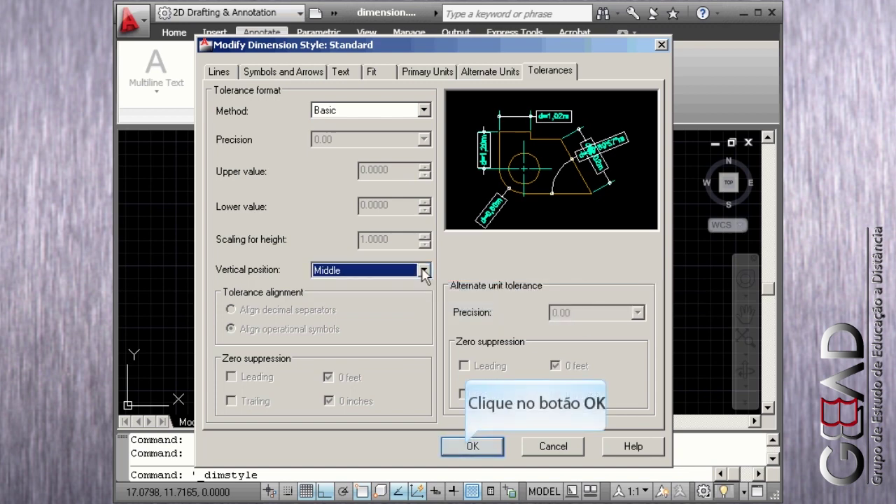
left_click(471, 447)
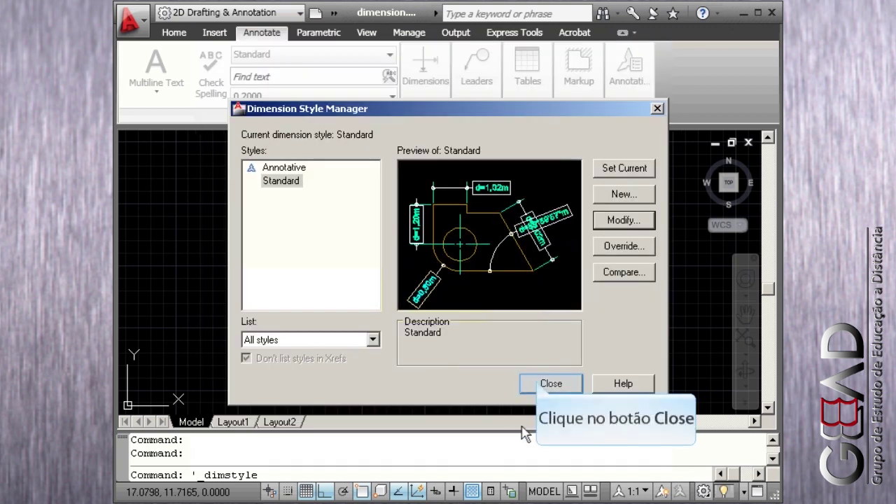
left_click(539, 385)
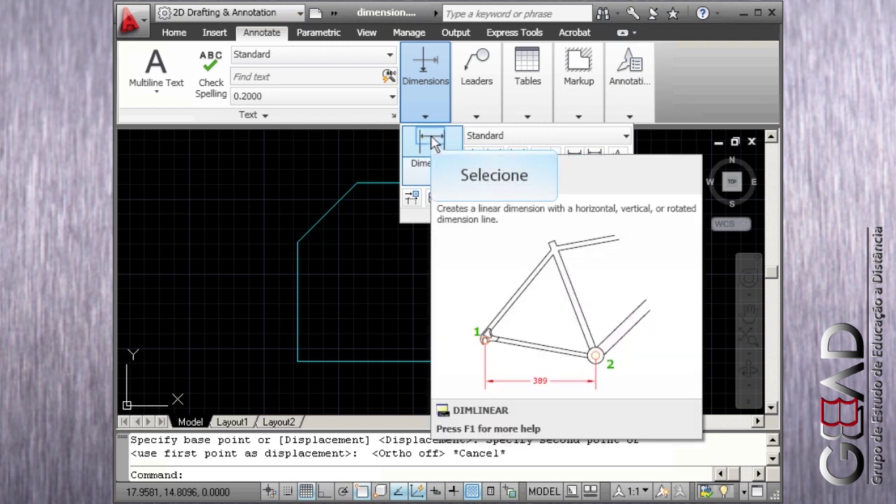
Step: Add a linear dimension between the endpoints of the outline's top edge, with the dimension line about 1.1 units above it
left_click(433, 141)
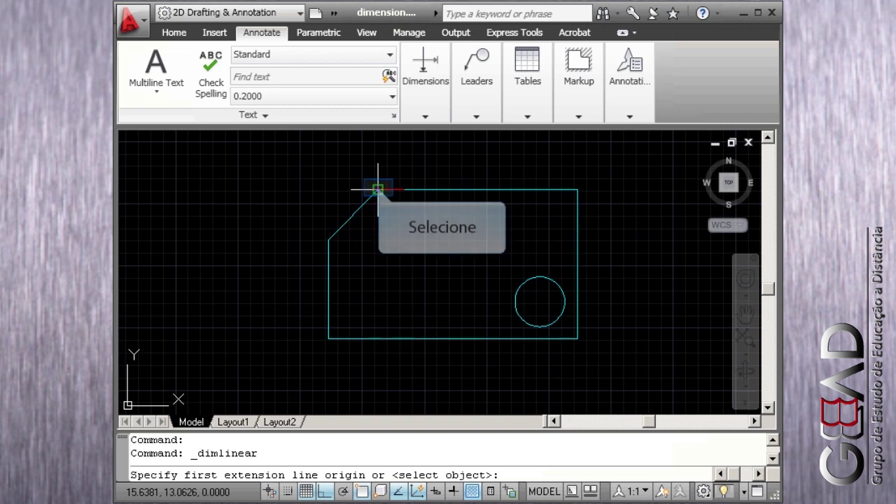
left_click(378, 189)
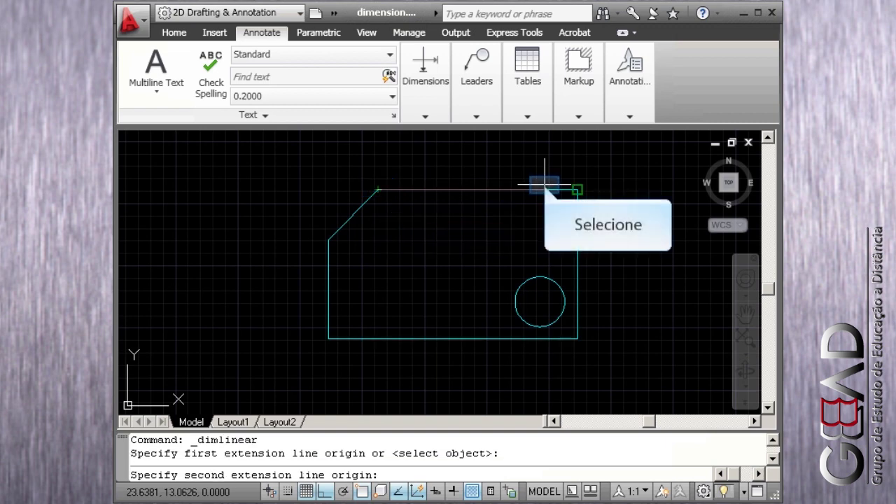
left_click(545, 185)
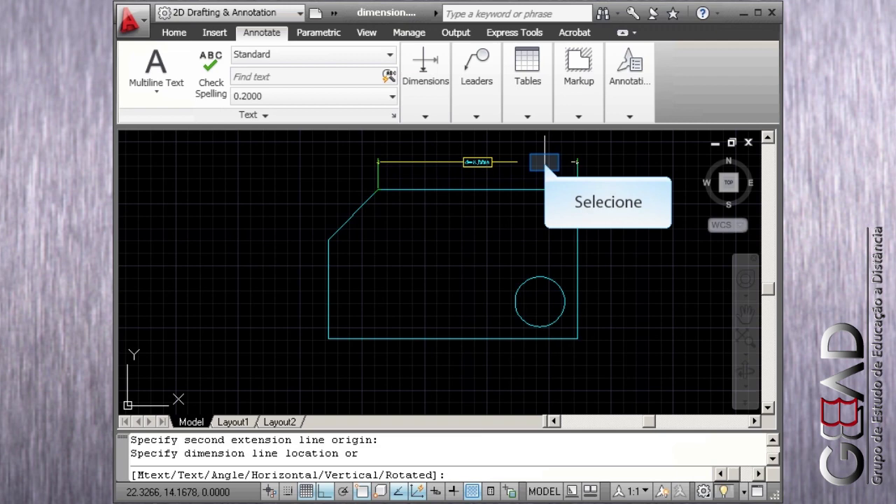
left_click(544, 162)
scroll(481, 206, "up", 6)
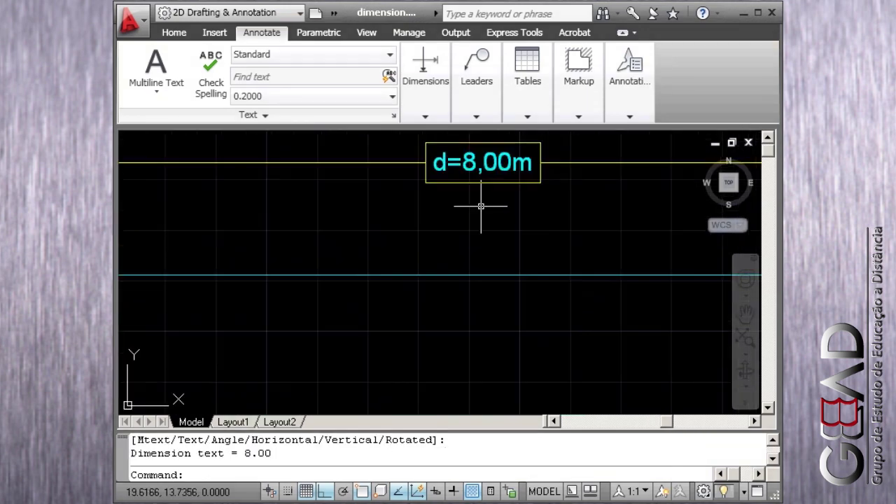
scroll(481, 205, "down", 5)
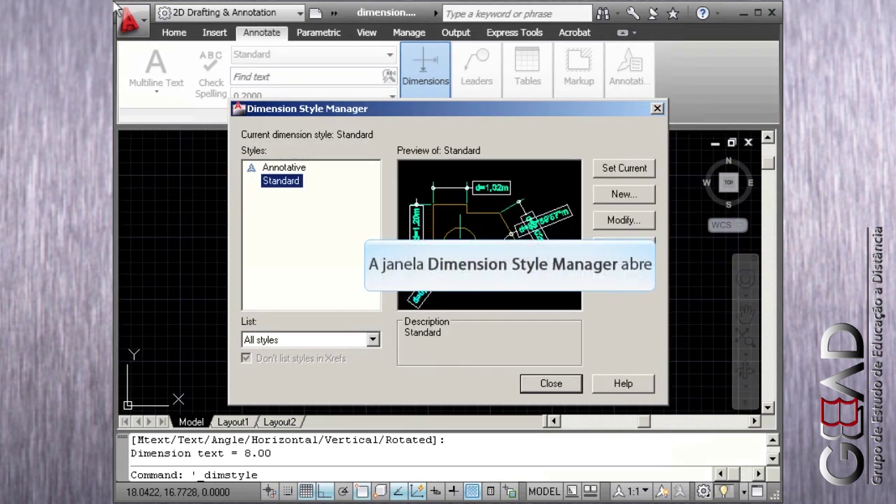
Step: Modify the Standard dimension style to use a text height of 0.300, and save it
left_click(628, 221)
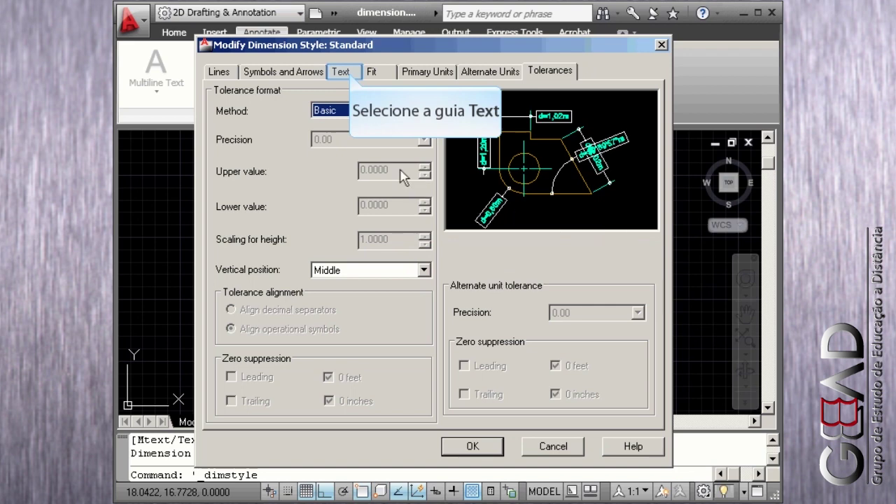
left_click(342, 72)
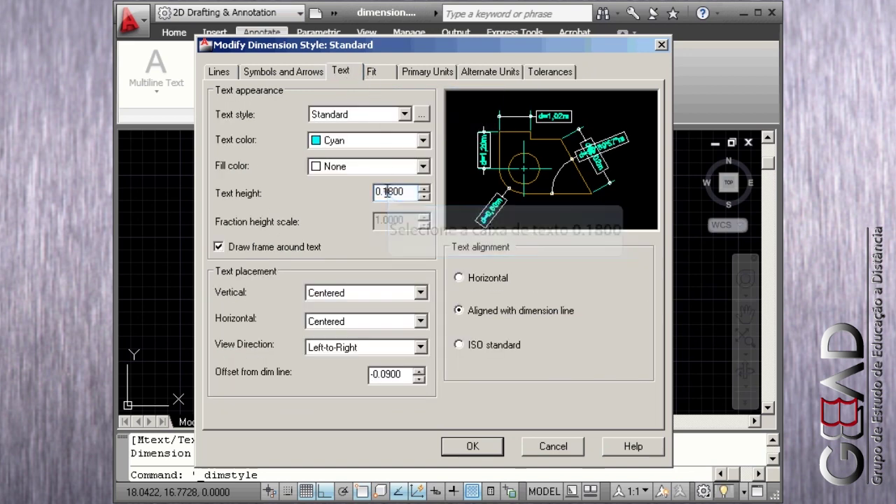
key("Delete")
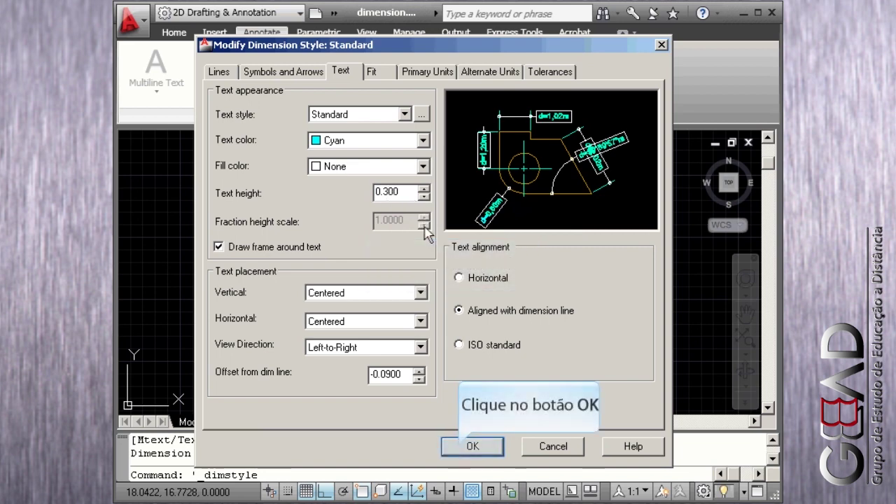
left_click(469, 446)
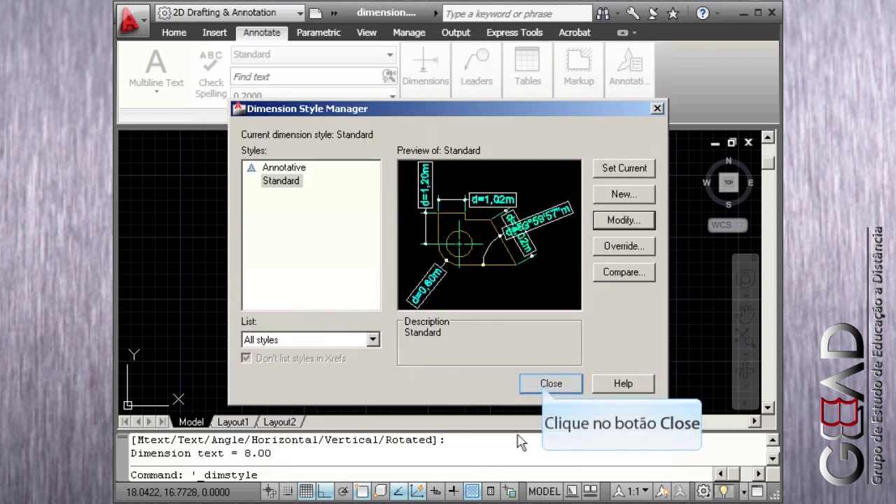
left_click(546, 385)
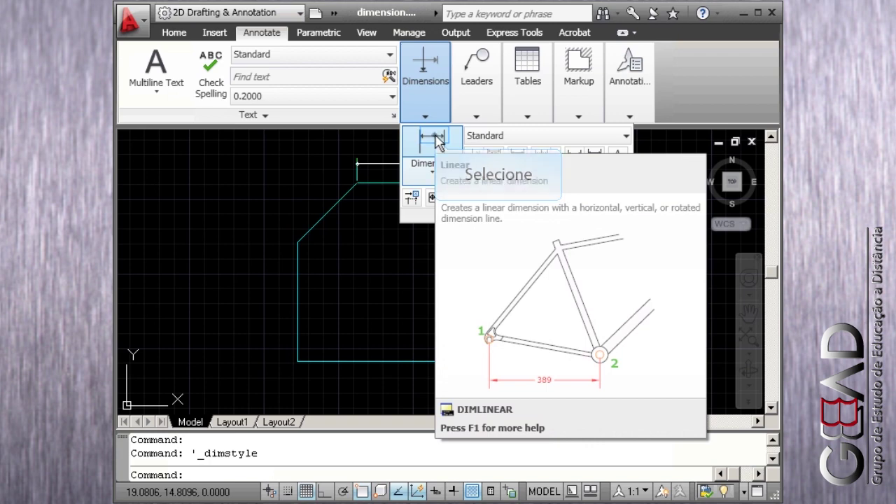
Step: Add a linear dimension to the outline's right vertical edge by object selection, placing the dimension line about 1.3 units outside it
left_click(438, 141)
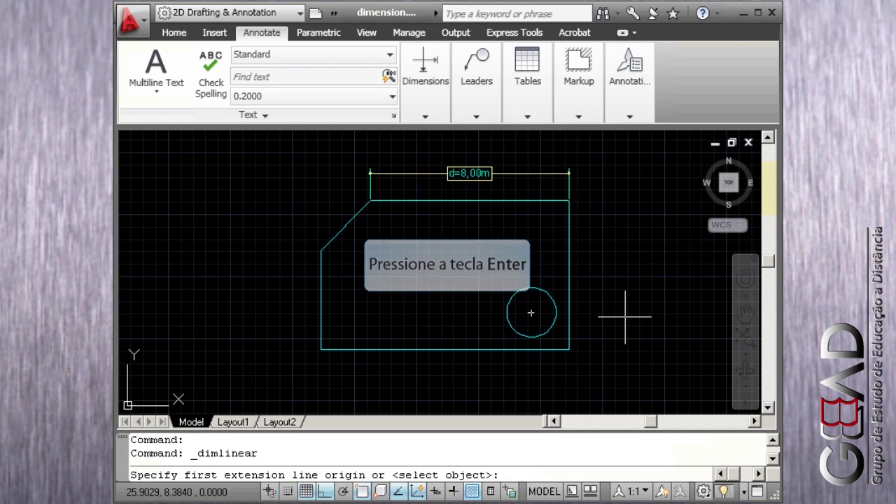
key("Return")
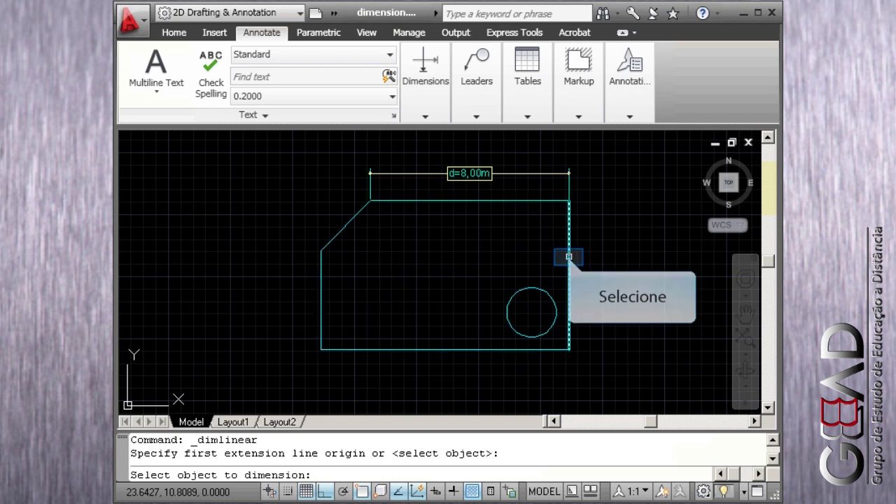
left_click(568, 257)
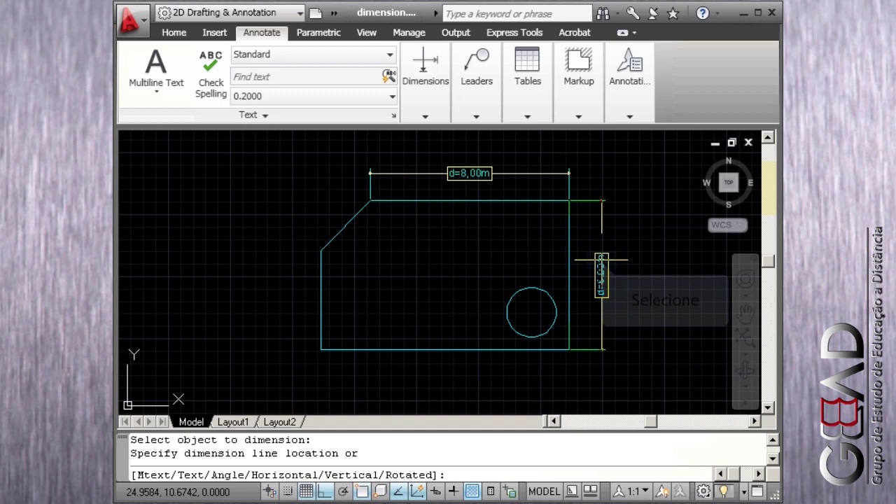
left_click(602, 260)
Step: Add an aligned dimension between the endpoints of the outline's slanted corner edge, placing the dimension line about 1.45 units outside it
left_click(425, 77)
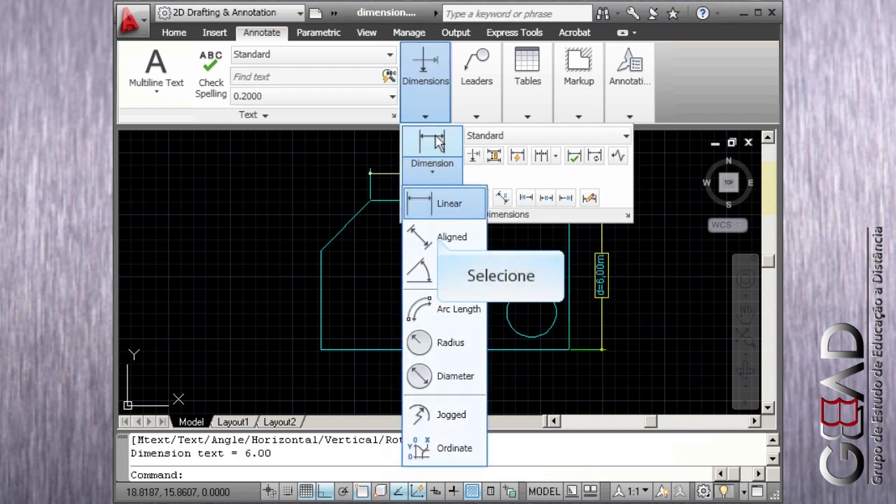
left_click(448, 237)
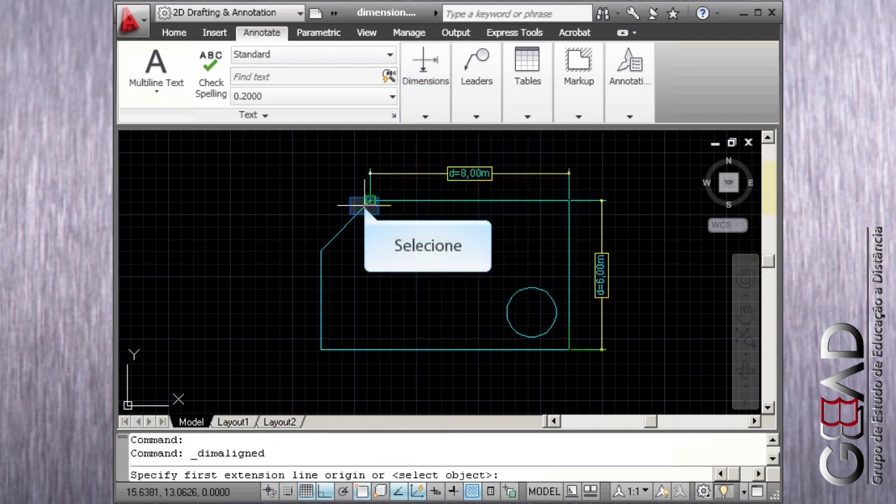
left_click(370, 201)
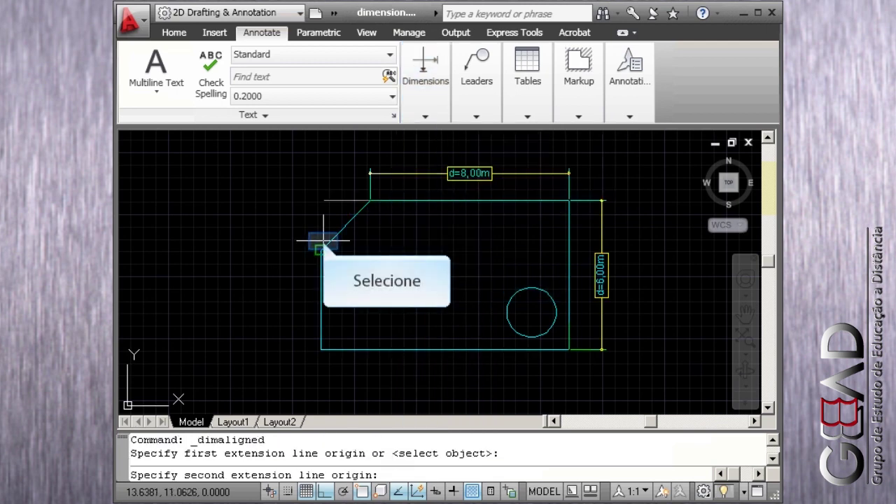
left_click(319, 247)
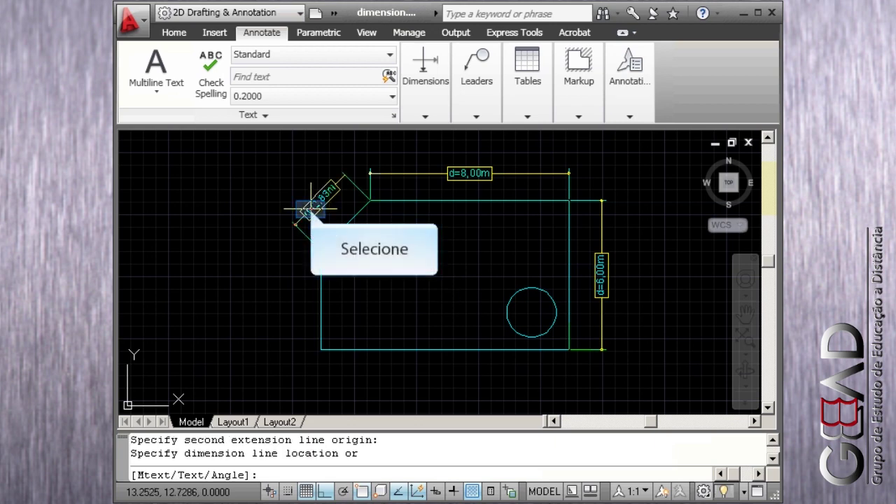
left_click(310, 208)
Step: Add a radius dimension to the circle, with its text placed inside the outline to the circle's upper left
left_click(425, 70)
left_click(431, 170)
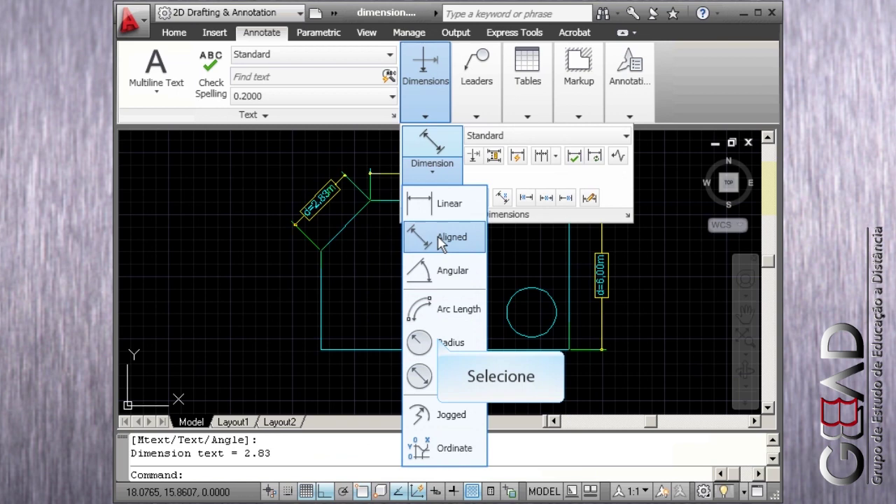
left_click(430, 342)
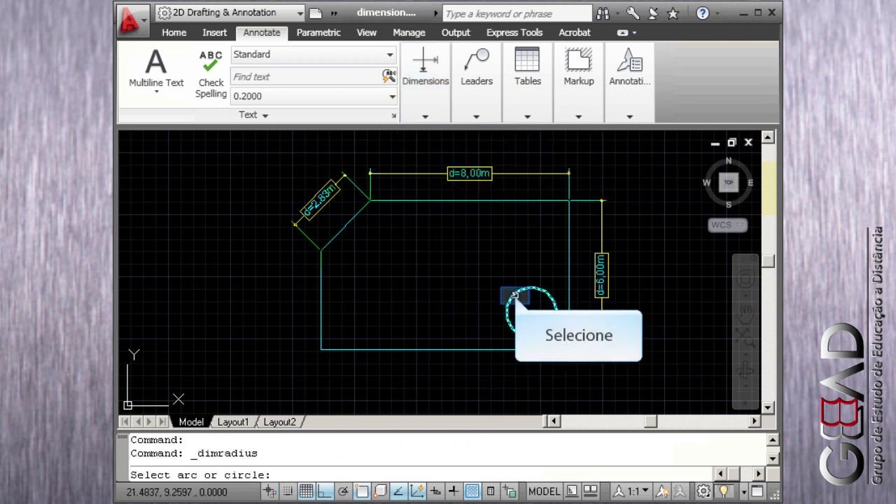
left_click(514, 295)
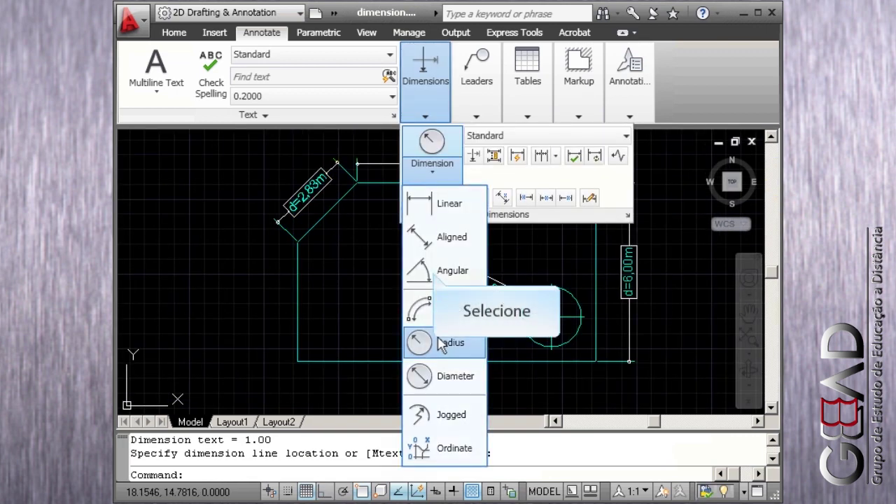
Step: Add an angular dimension between the outline's left vertical edge and the slanted edge, placing the arc inside the outline
left_click(435, 272)
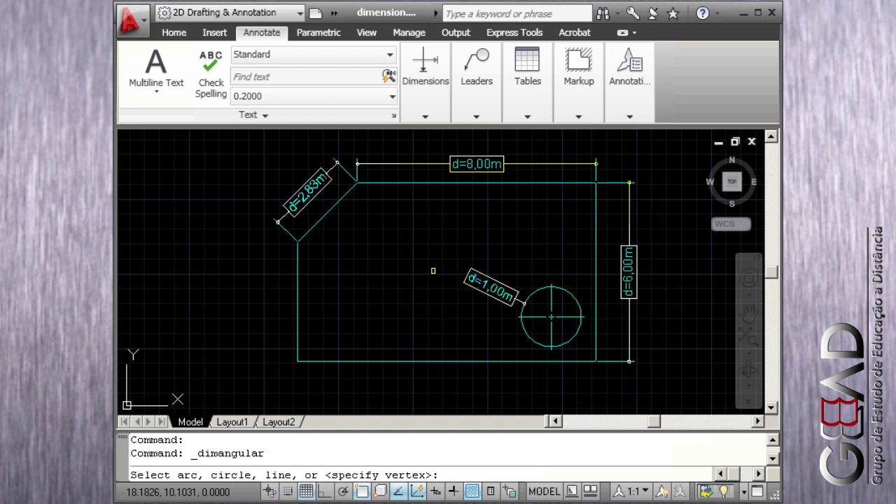
scroll(433, 272, "down", 1)
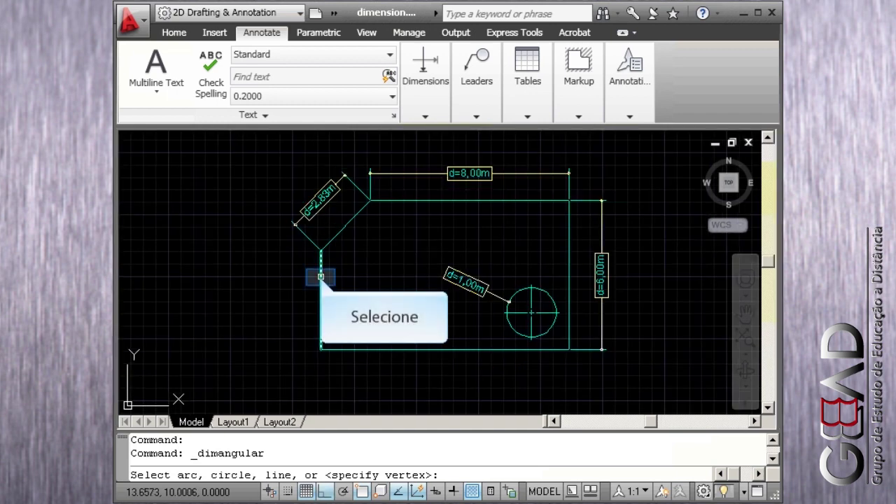
left_click(321, 276)
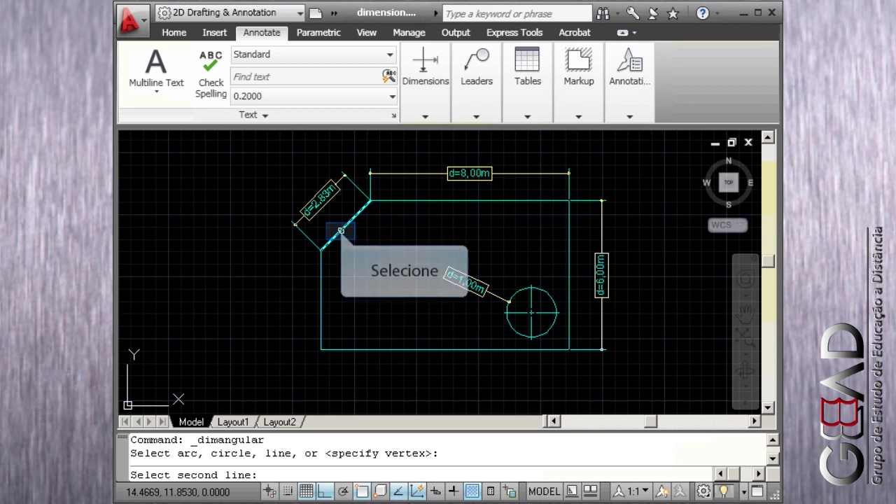
left_click(340, 231)
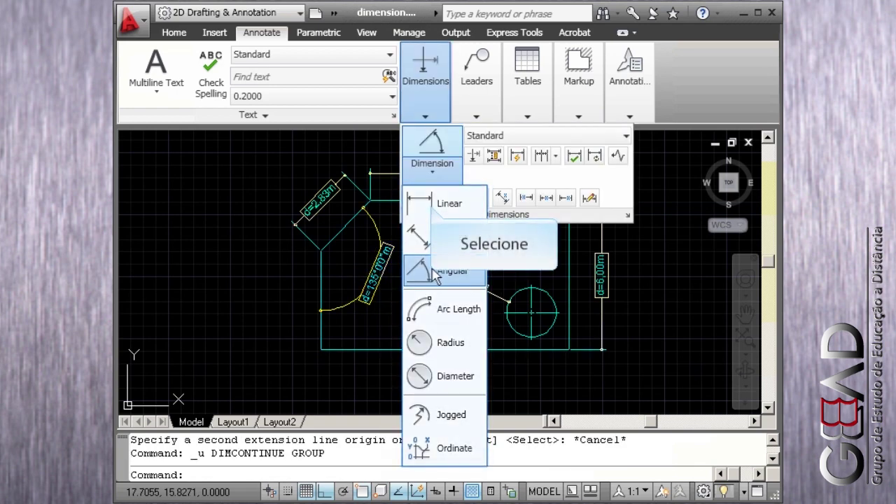
Step: Add a horizontal linear dimension between the slanted edge's endpoints, placing the dimension line about 2.6 units above the outline's top edge
left_click(428, 203)
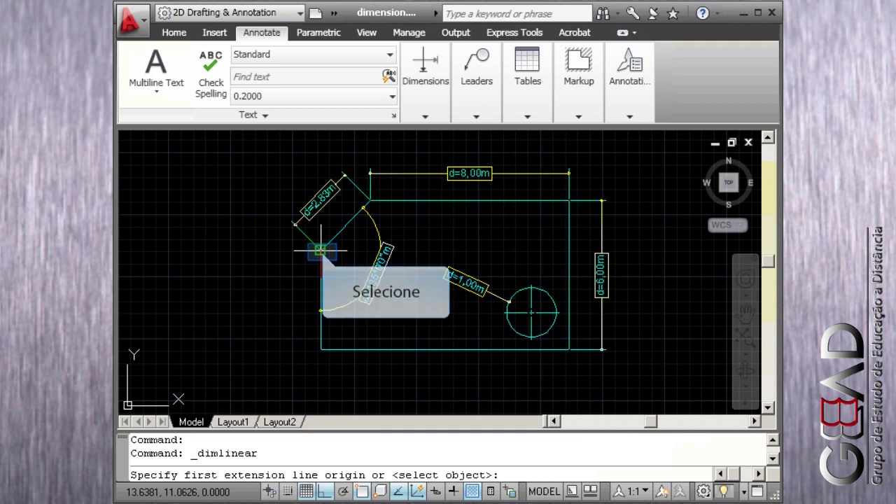
left_click(320, 250)
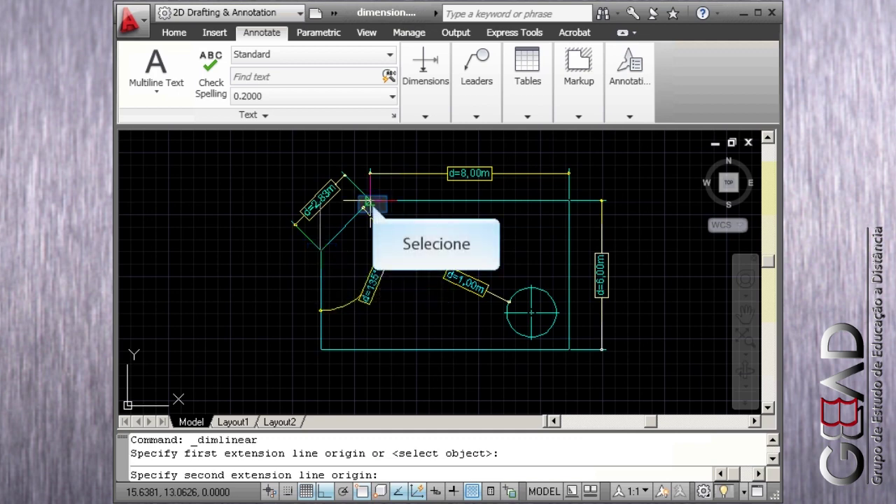
left_click(364, 204)
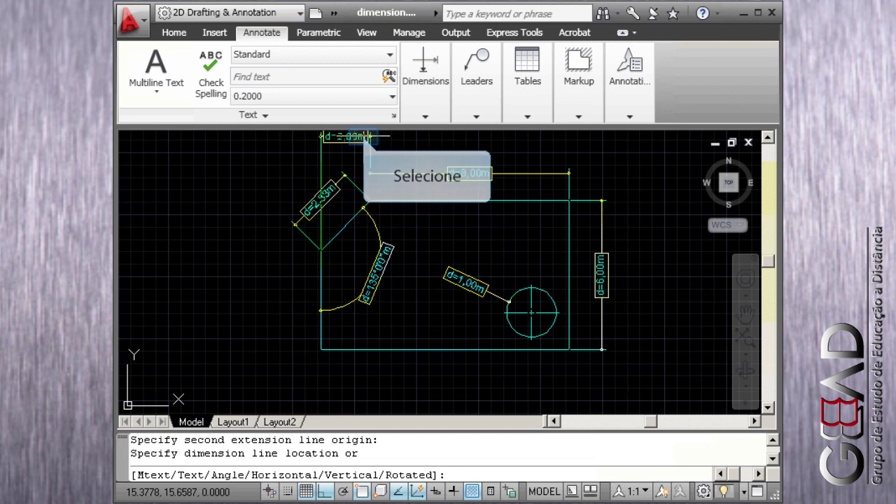
left_click(365, 136)
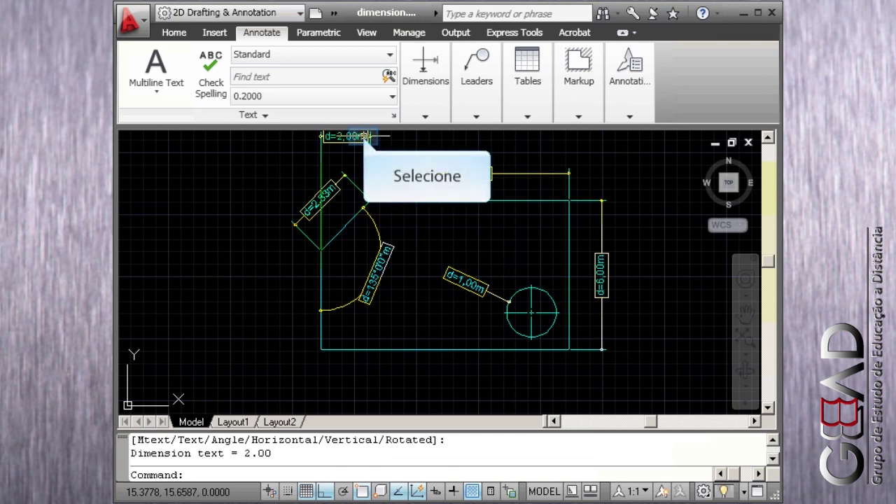
Step: Continue the slanted edge's horizontal dimension toward the outline's top-right corner with one continued dimension, and end the command
middle_click_drag(365, 136, 365, 176)
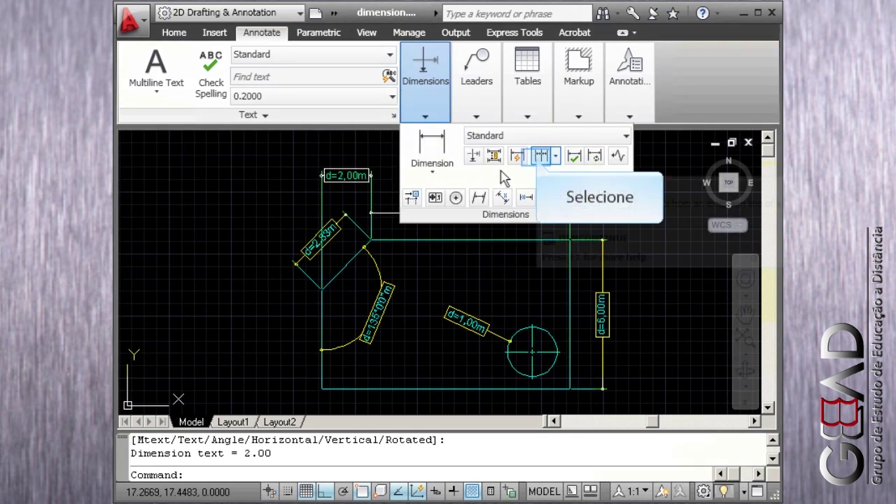
left_click(541, 156)
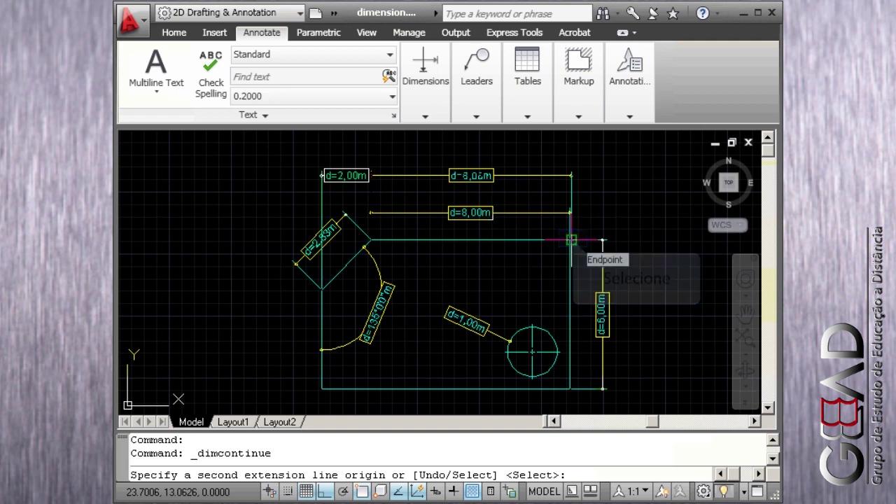
left_click(571, 239)
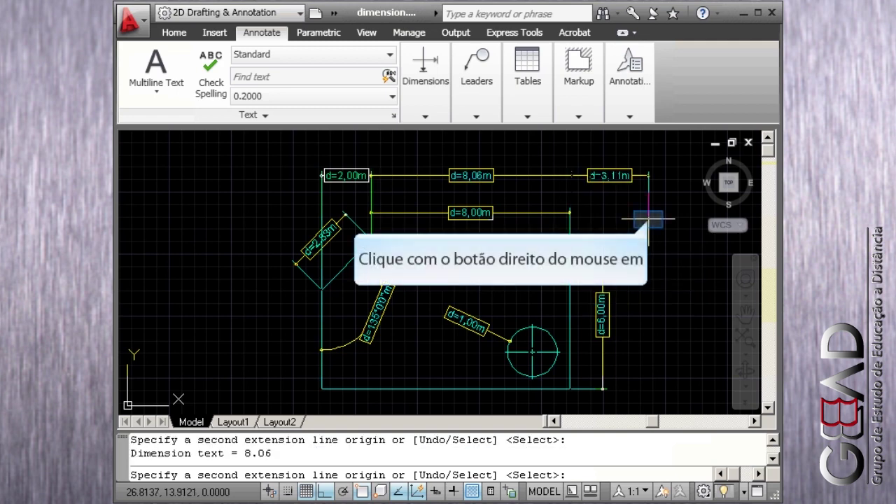
right_click(648, 219)
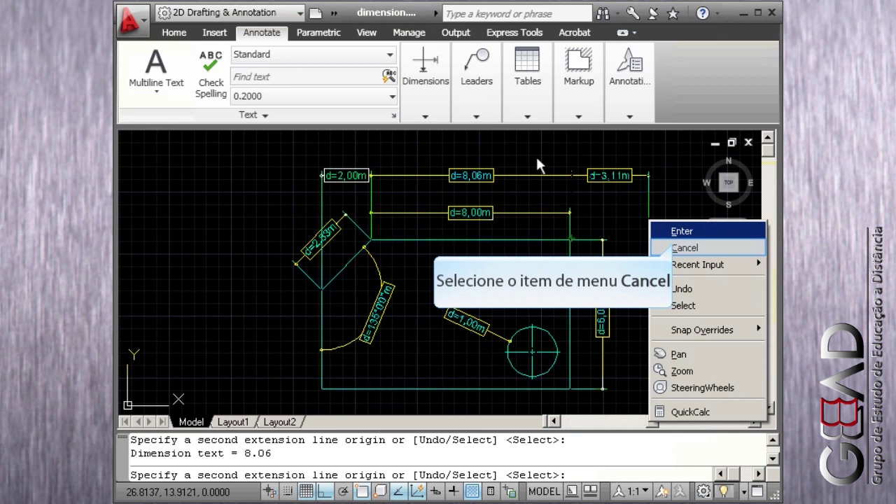
left_click(676, 249)
Step: Stretch the right extension line origin of the continued dimension onto the outline's top-right corner endpoint, and clear the selection
scroll(480, 176, "up", 5)
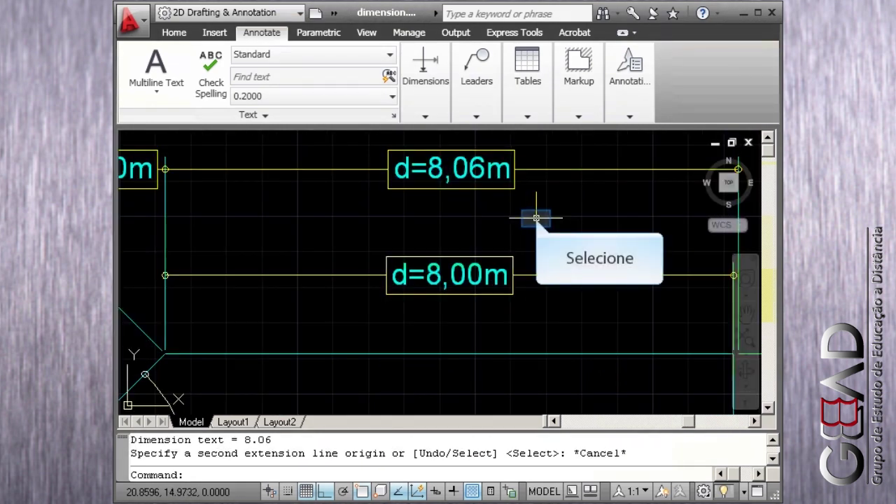
middle_click_drag(536, 218, 458, 204)
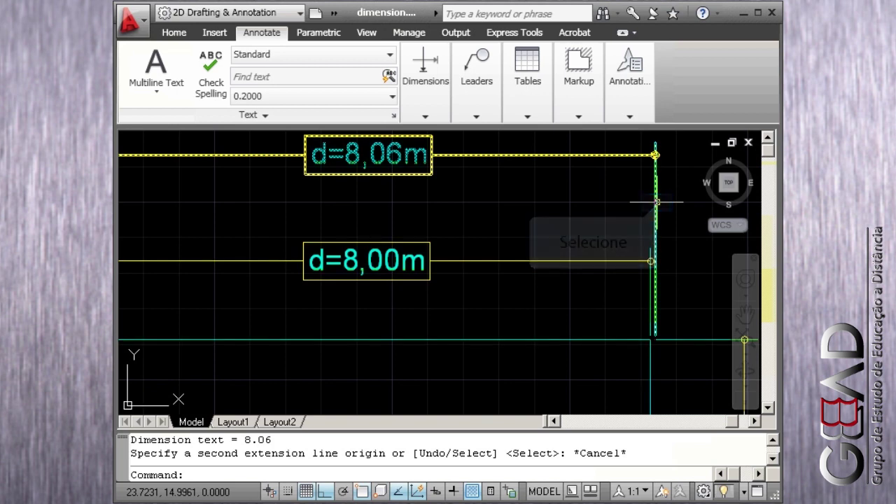
left_click(656, 202)
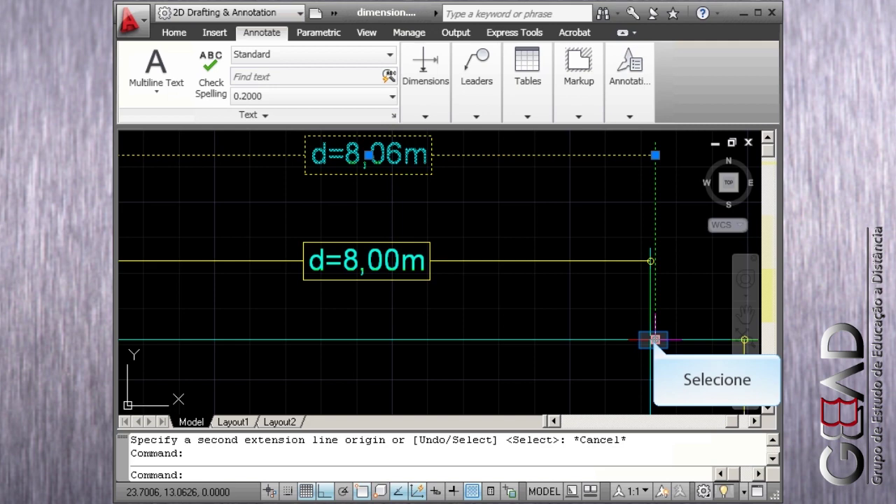
left_click(655, 339)
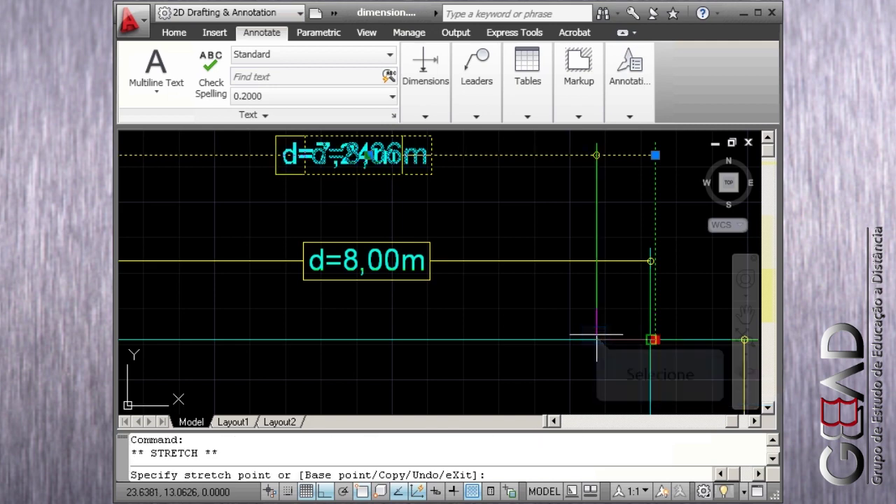
left_click(596, 339)
scroll(581, 261, "down", 3)
middle_click_drag(581, 261, 567, 205)
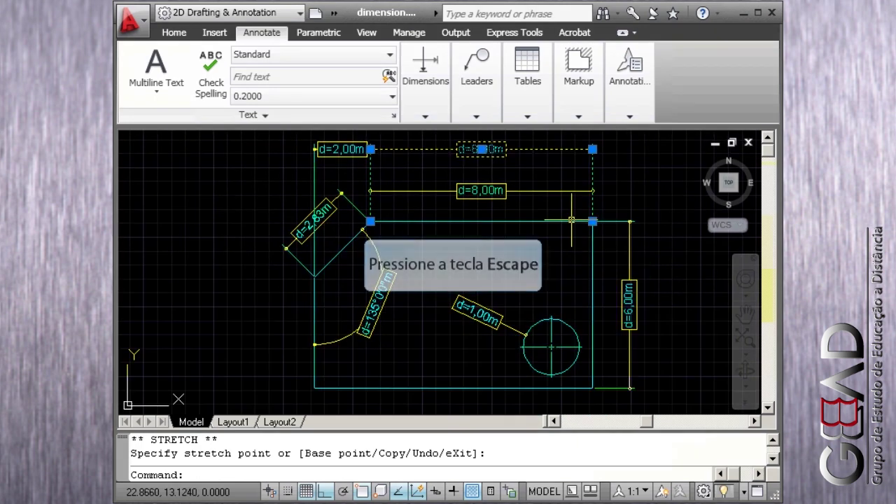
key("Escape")
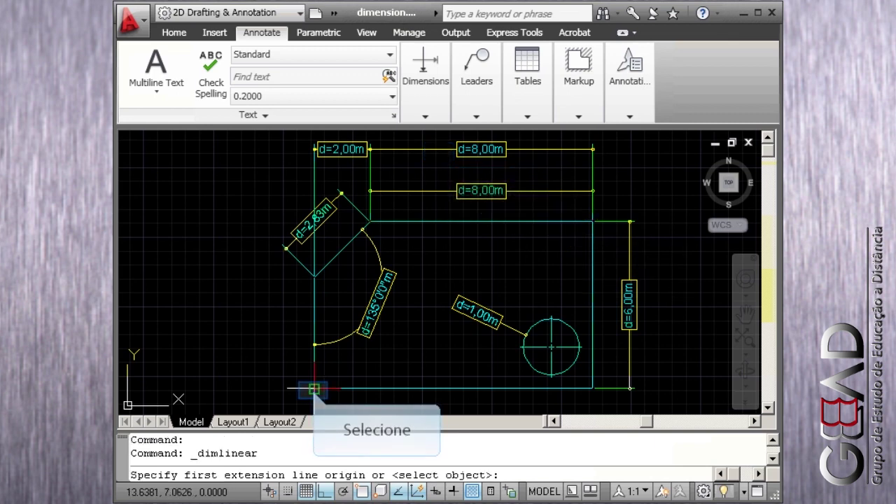
Step: Add a linear dimension between the endpoints of the outline's left vertical edge, placing the dimension line about 1.3 units outside it
left_click(314, 389)
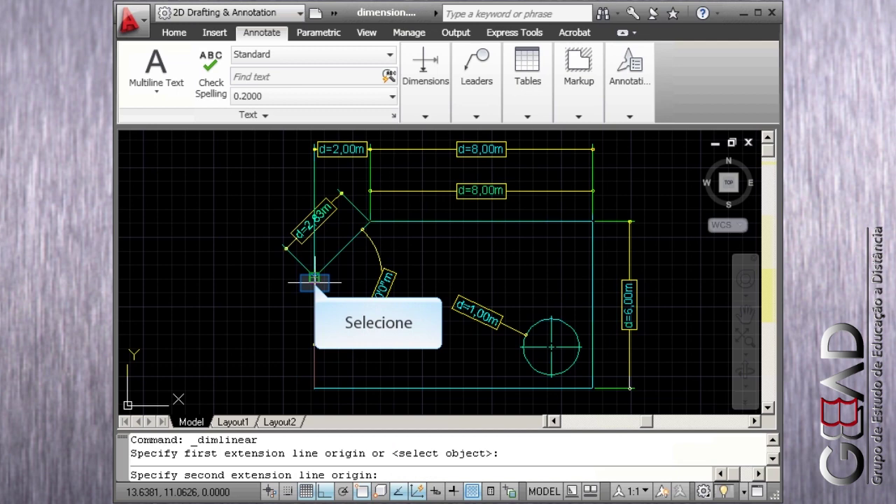
left_click(314, 278)
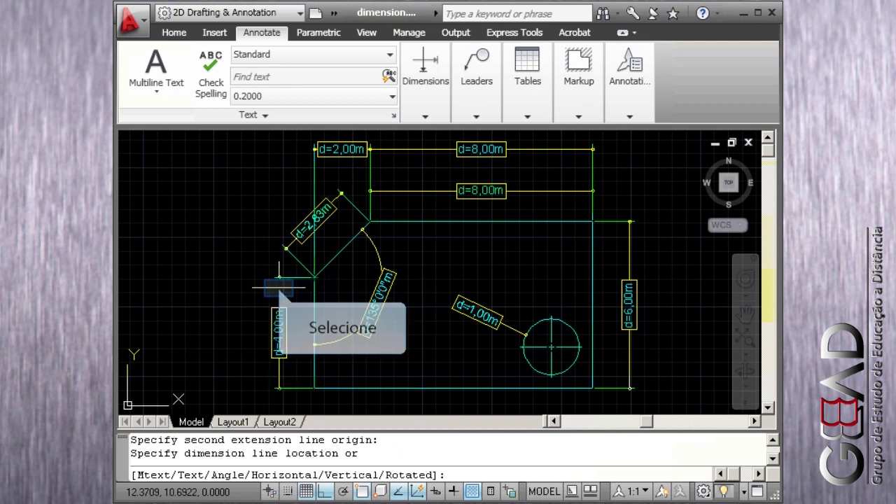
left_click(278, 287)
Step: Add a baseline dimension from the left edge's dimension up to the left endpoint of the outline's top edge, and end the command
left_click(425, 116)
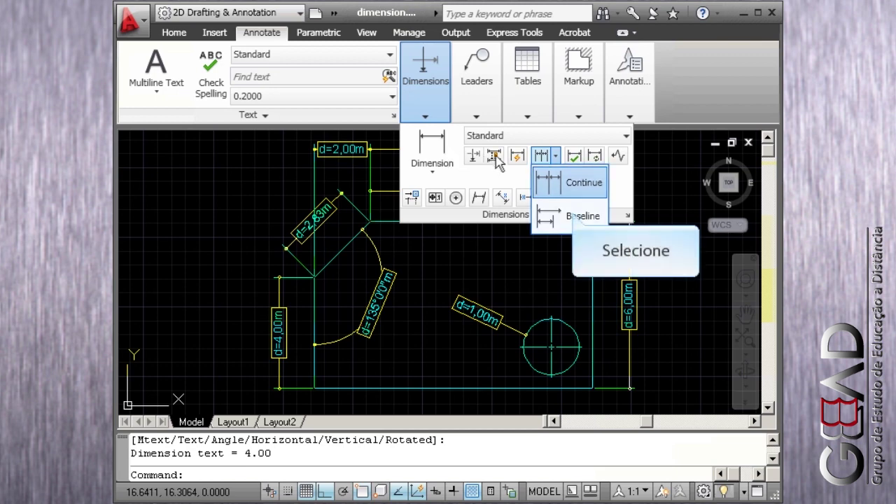
left_click(568, 216)
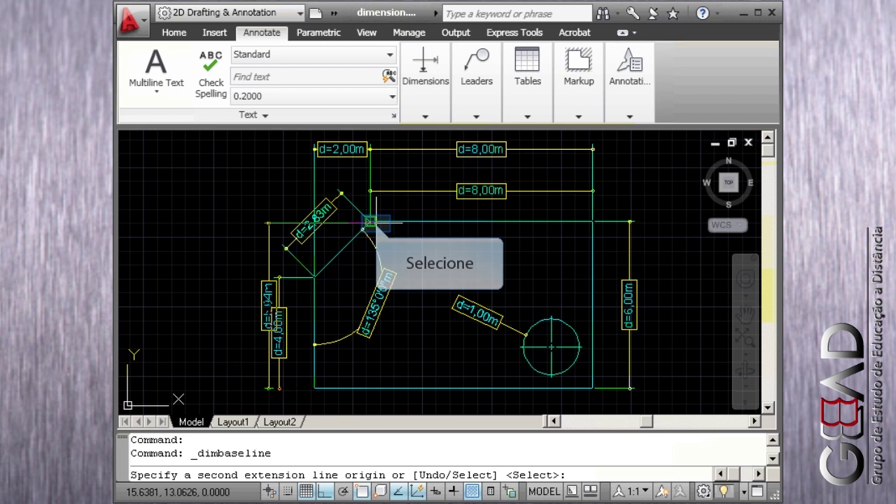
left_click(369, 222)
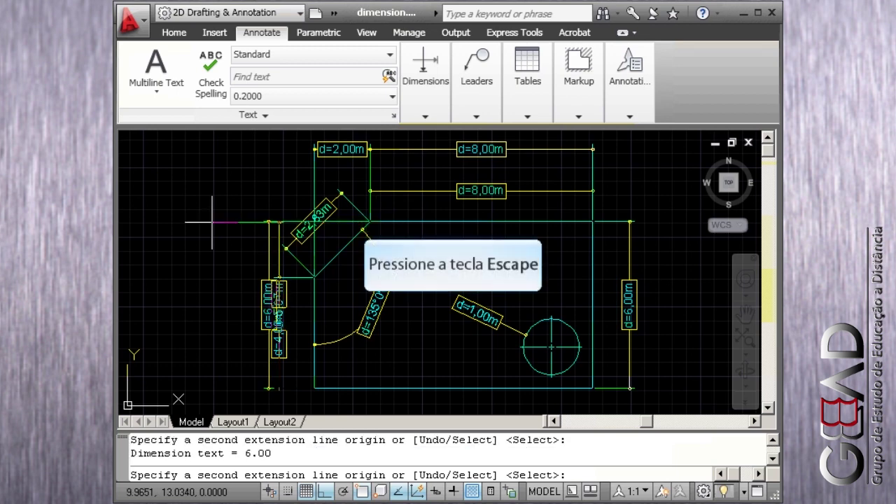
key("Escape")
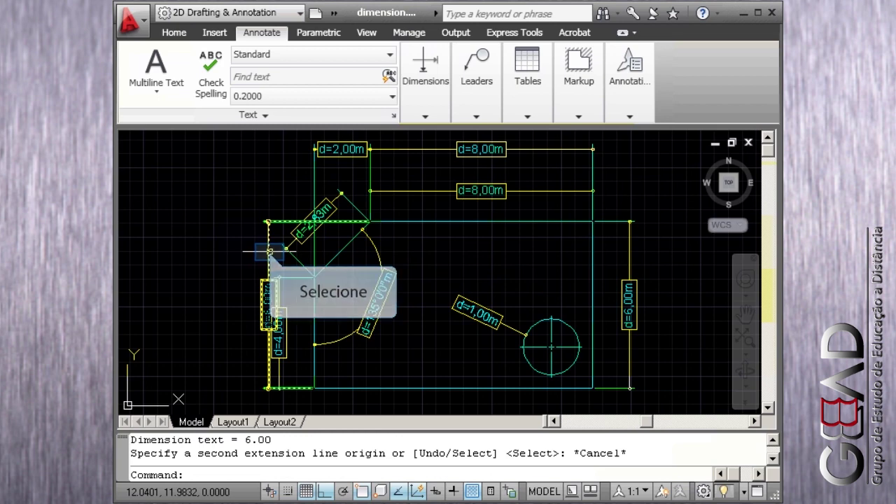
Step: Move the baseline dimension's line about 1 unit farther out from the outline, and clear the selection
left_click(269, 250)
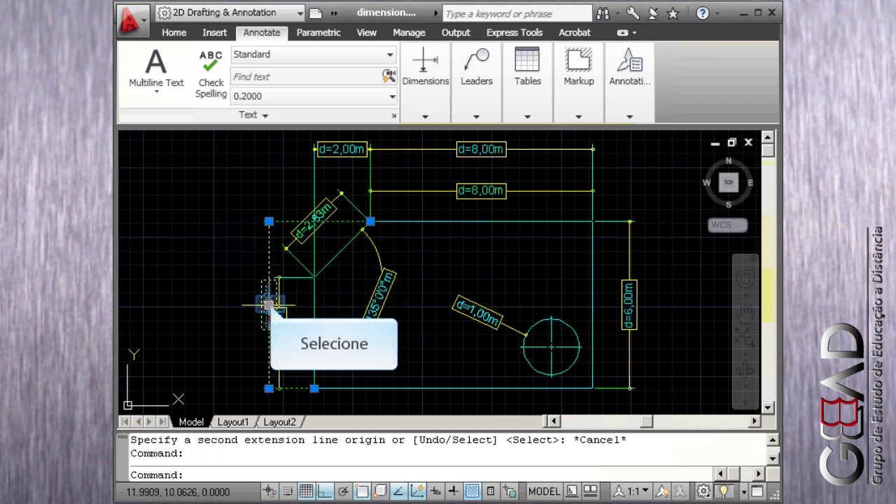
left_click(268, 304)
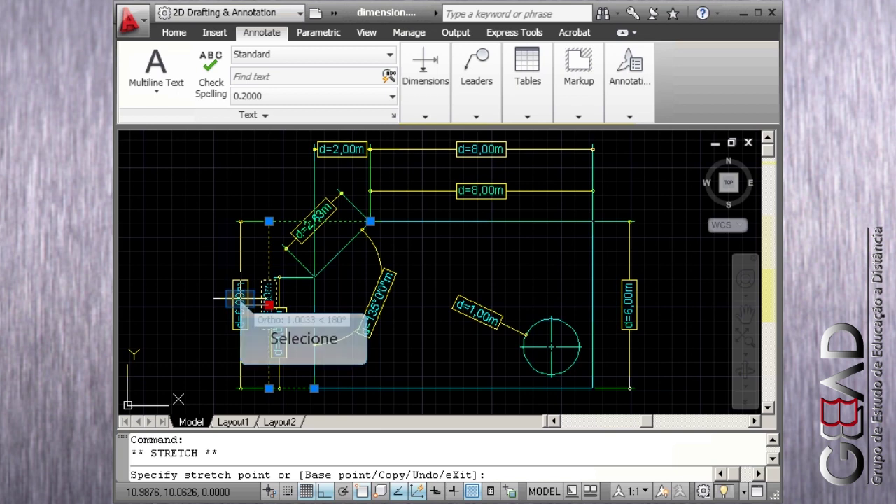
left_click(240, 302)
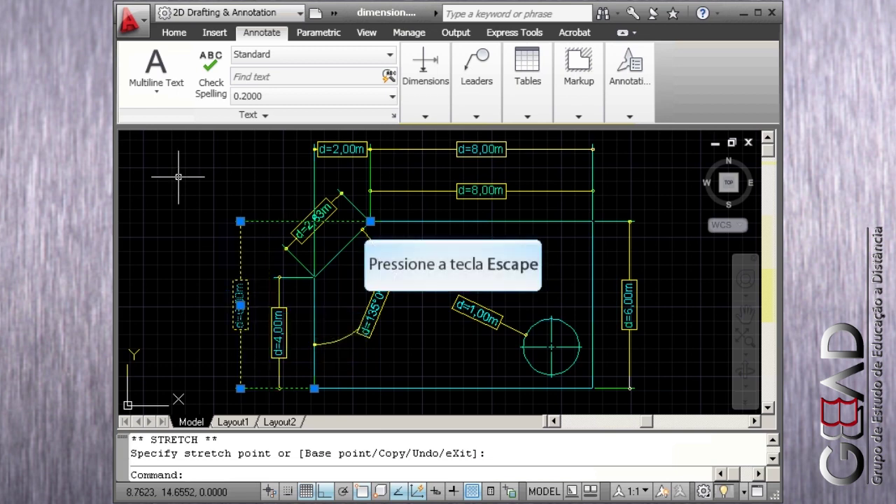
key("Escape")
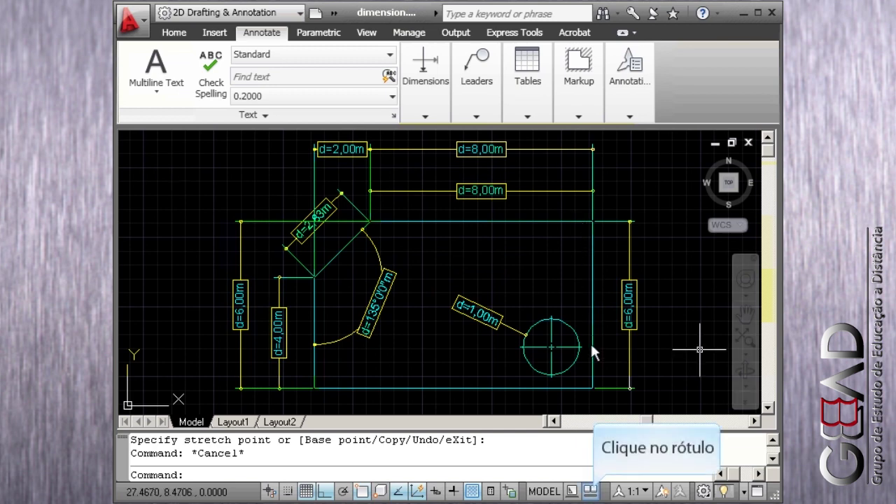
Step: Switch to the open casa drawing using the thumbnail previews of the open documents, and cancel any active command
left_click(591, 491)
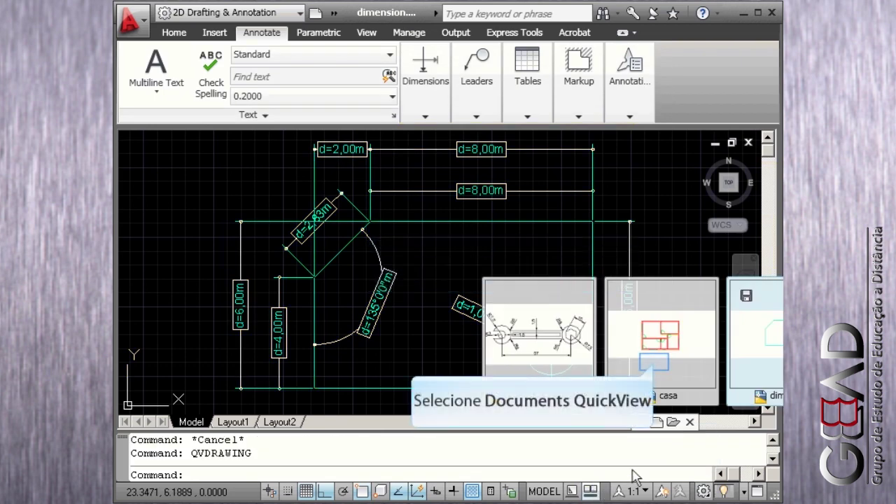
left_click(655, 367)
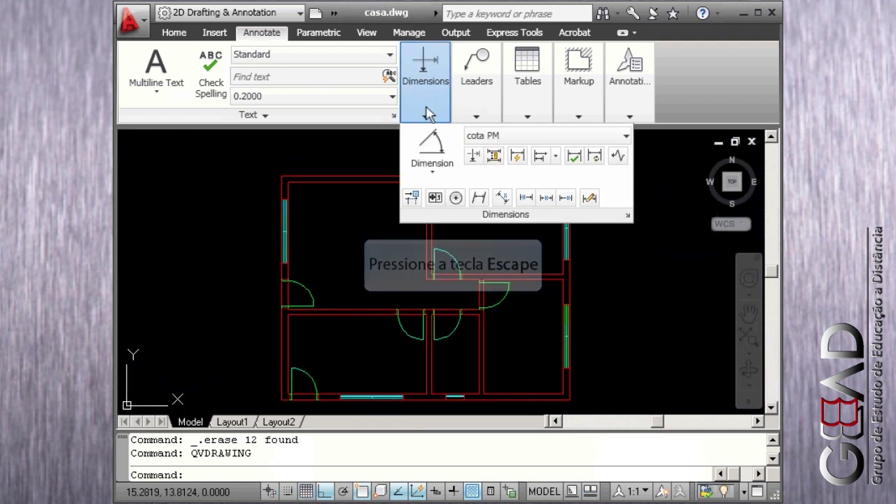
key("Escape")
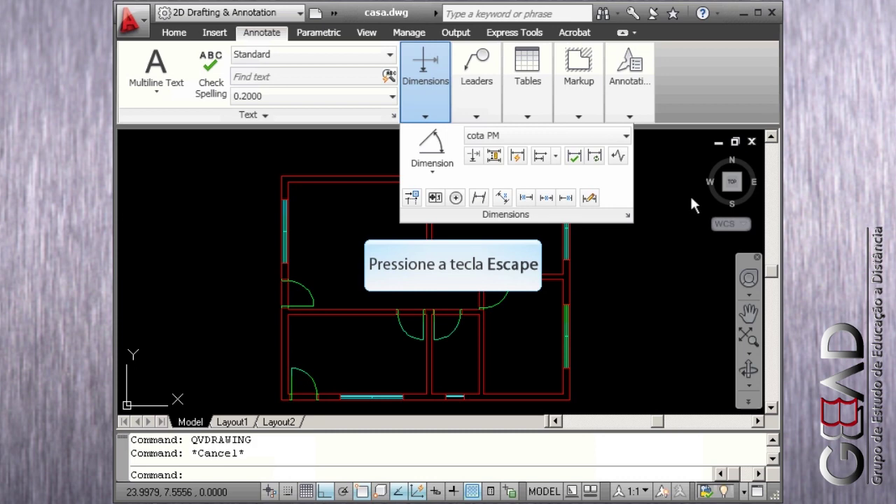
key("Escape")
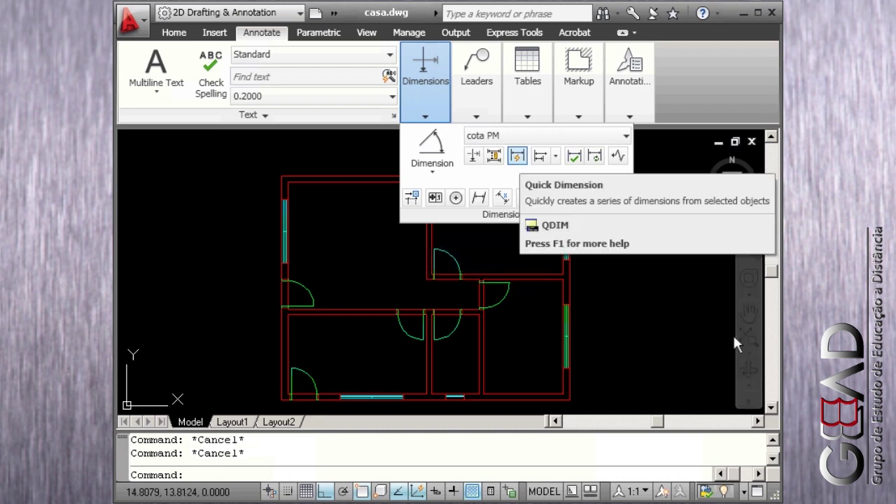
Step: Create continuous quick dimensions of the floor plan's top wall, placing the dimension line about 0.8 units above the wall
left_click(517, 157)
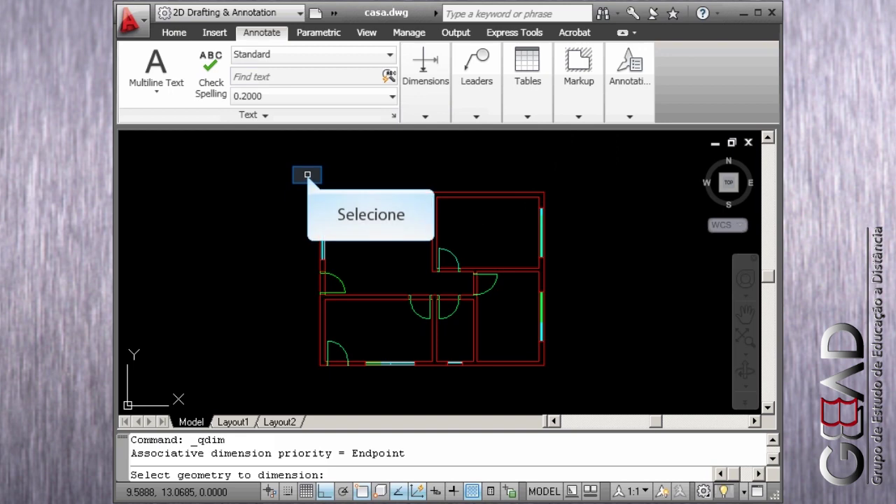
left_click(307, 174)
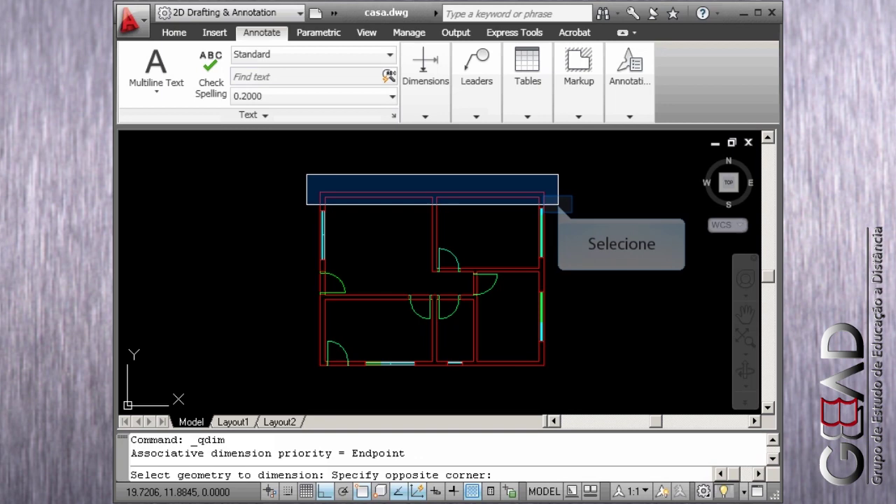
left_click(557, 204)
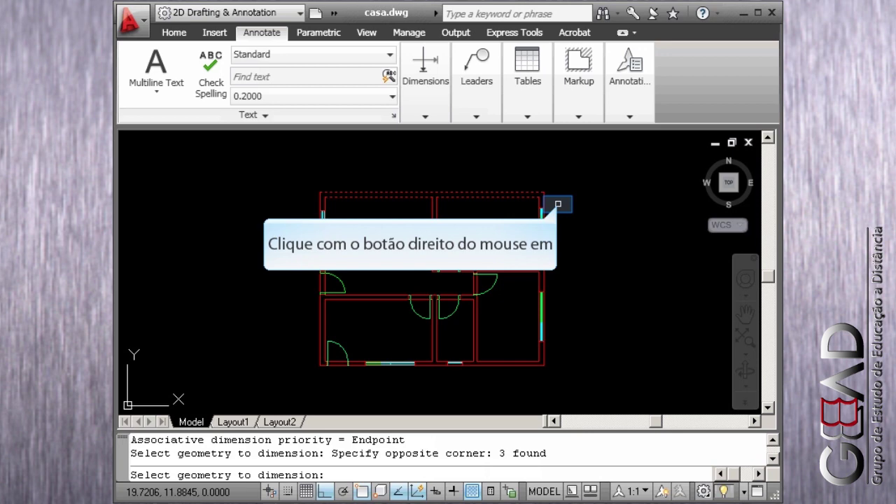
right_click(558, 204)
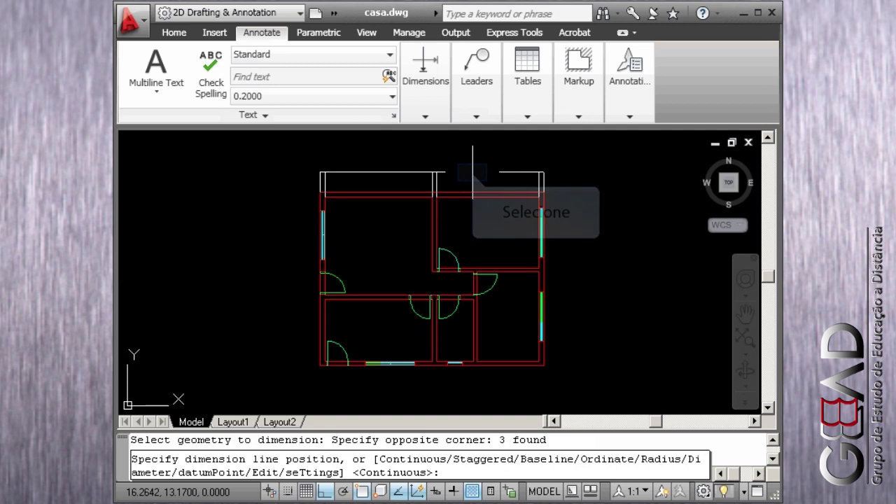
left_click(473, 172)
Step: Modify the Standard dimension style's linear primary units to 0.00 precision with a space as decimal separator, and close the style manager
scroll(409, 161, "up", 3)
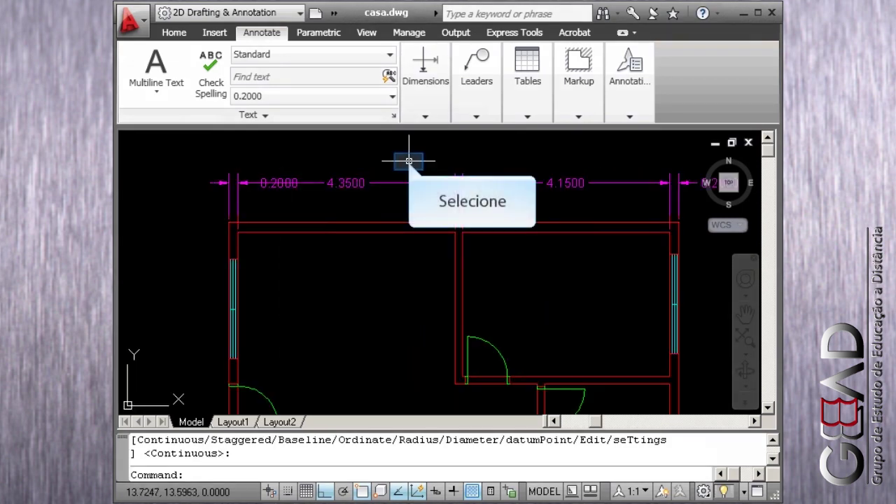
mouse_move(408, 161)
middle_mouse_down()
mouse_move(397, 202)
mouse_move(372, 214)
middle_mouse_up()
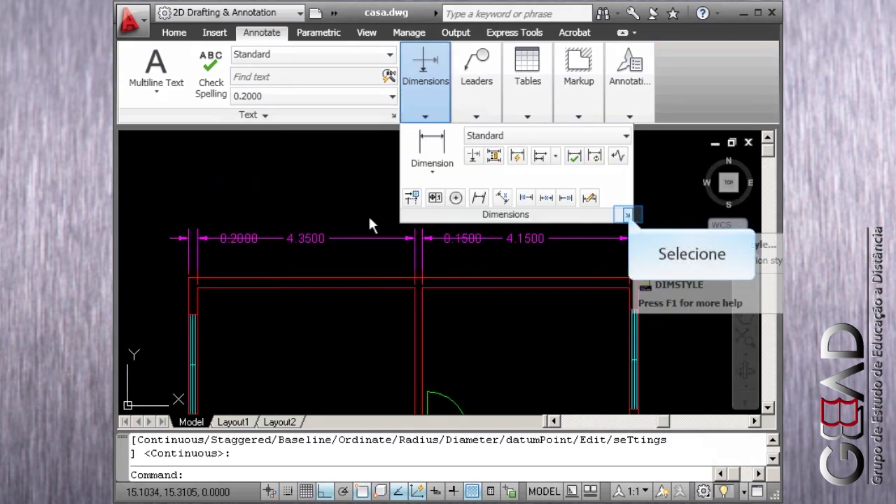
left_click(627, 215)
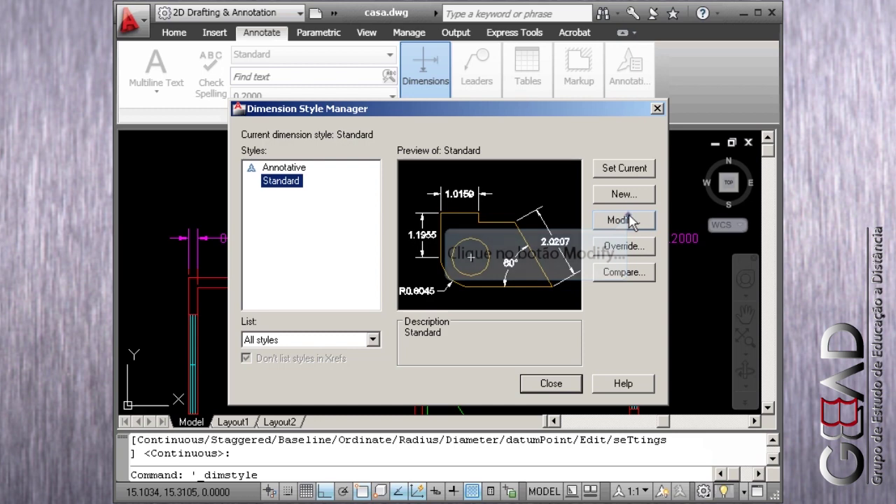
left_click(619, 219)
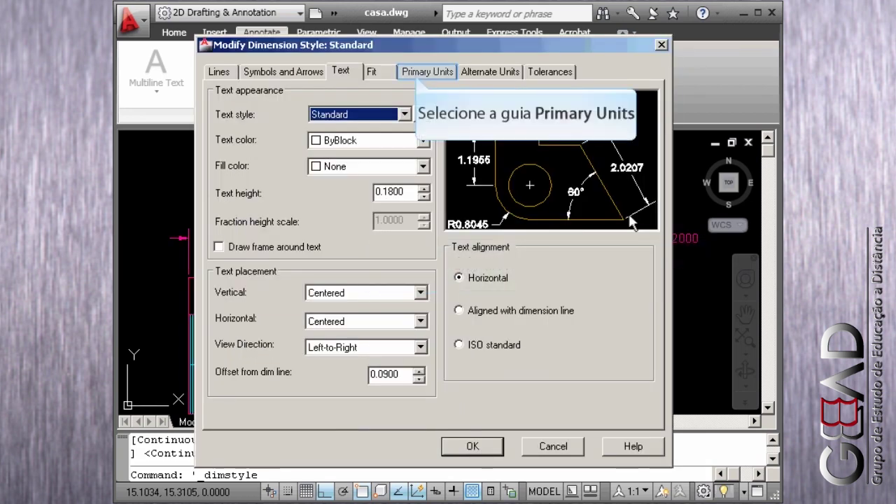
left_click(417, 77)
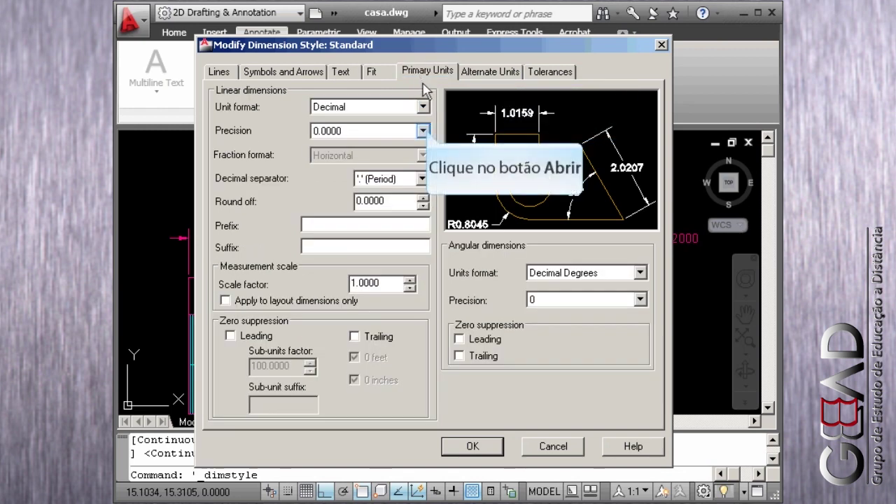
left_click(423, 131)
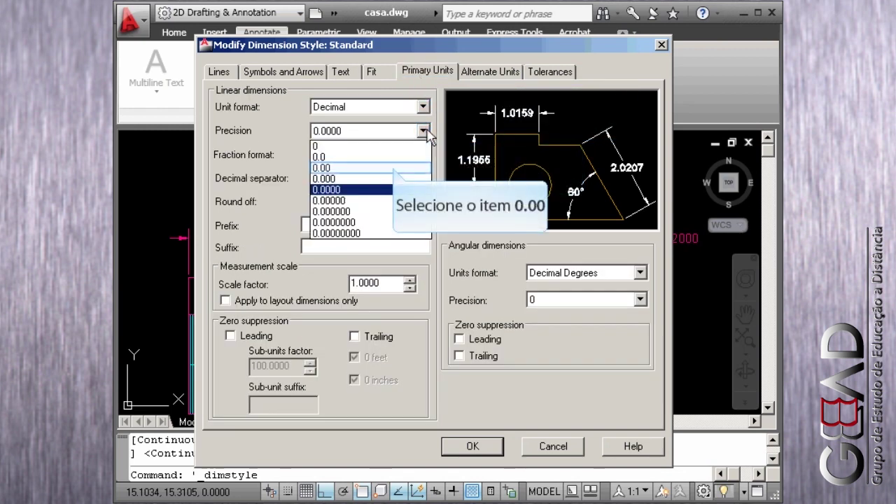
left_click(394, 168)
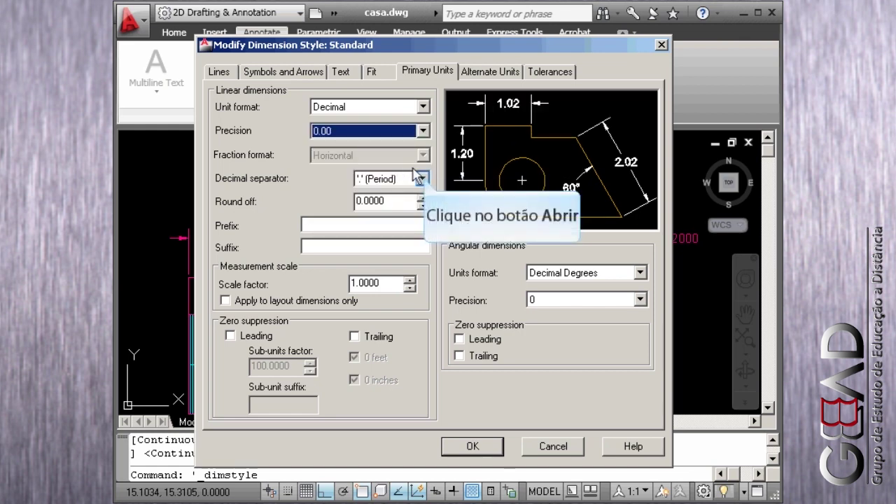
left_click(422, 180)
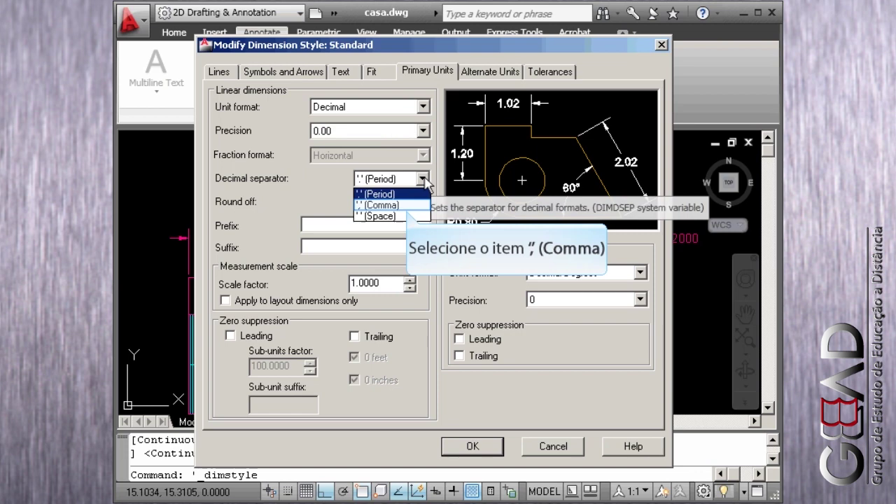
left_click(408, 215)
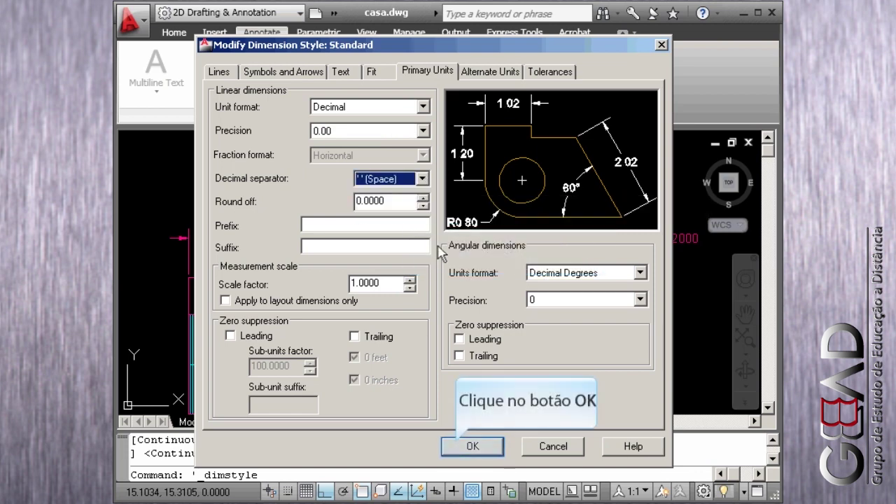
left_click(464, 448)
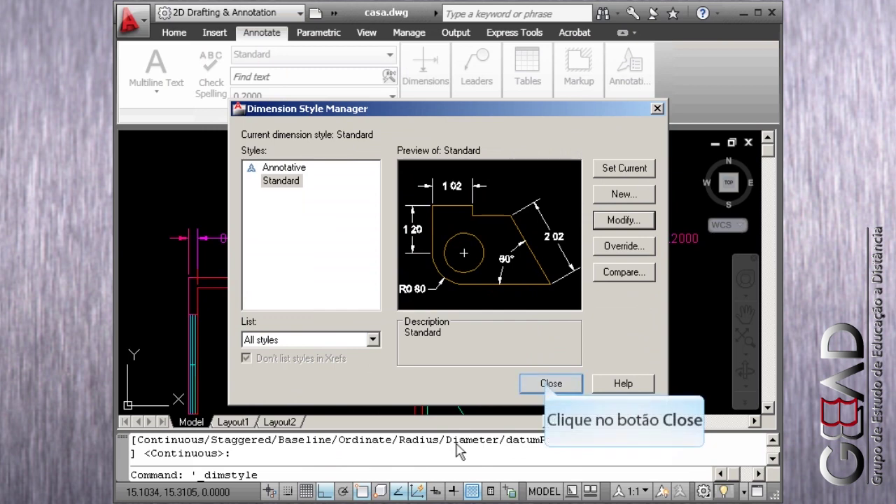
left_click(551, 383)
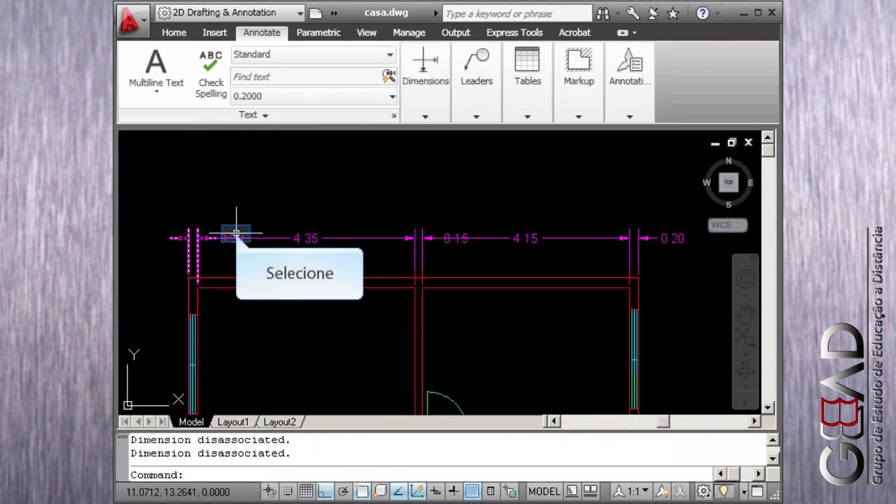
Step: Move the left wall's thickness dimension about 0.3 units above the row of dimensions, and clear the selection
left_click(233, 238)
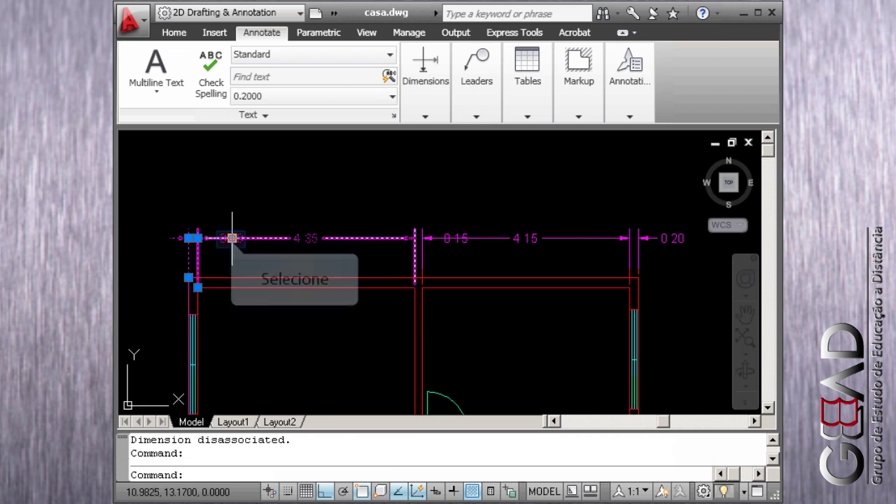
left_click(232, 238)
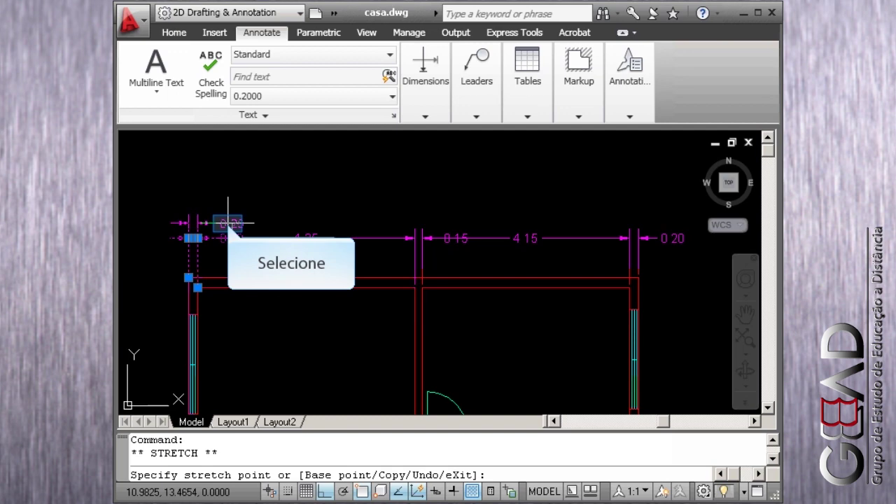
left_click(231, 222)
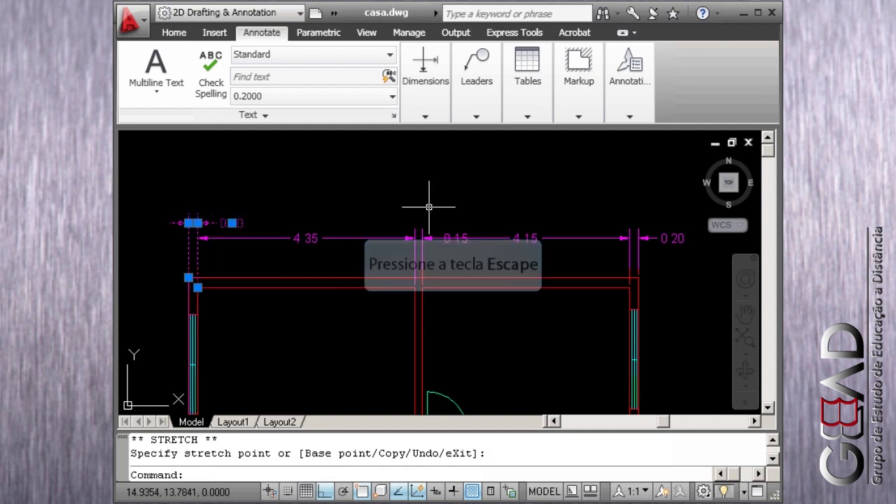
key("Escape")
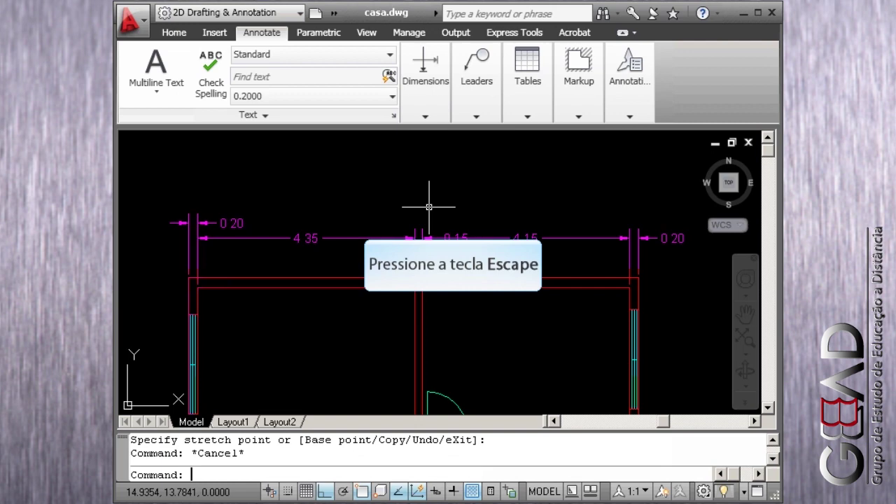
key("Escape")
Step: Move the middle partition wall's thickness dimension about 0.39 units above the row of dimensions, and clear the selection
scroll(459, 255, "up", 3)
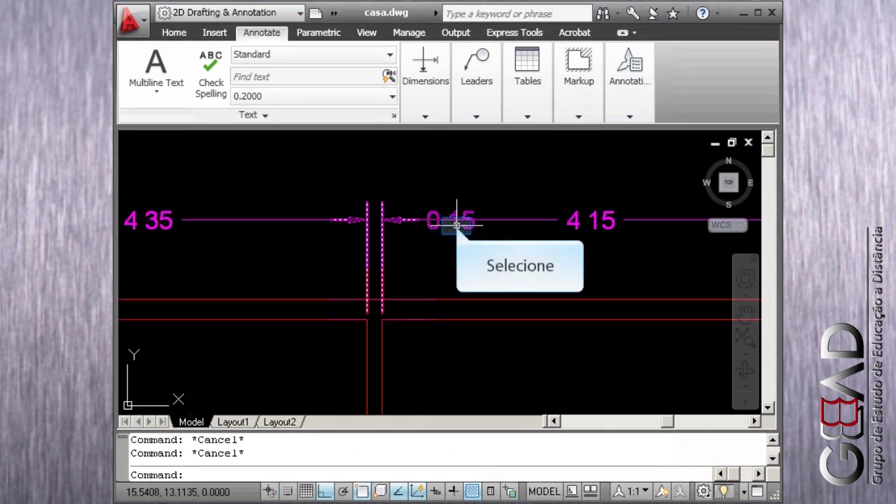
left_click(453, 220)
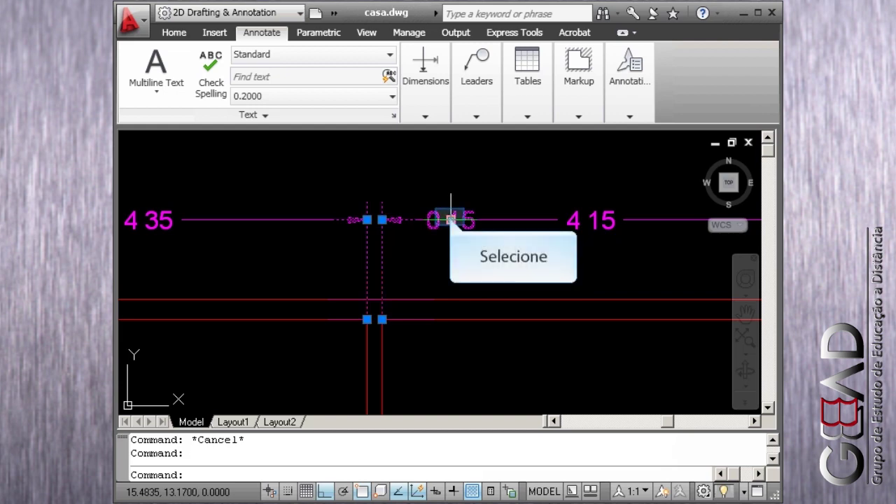
left_click(451, 219)
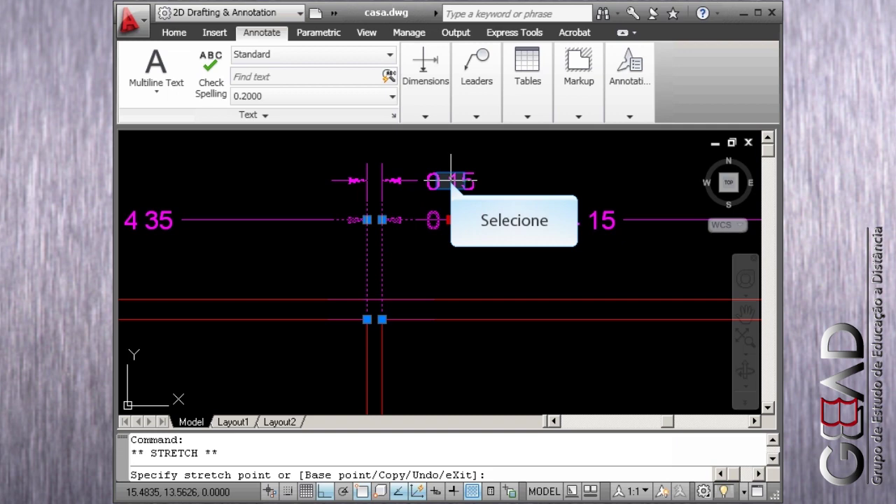
left_click(451, 180)
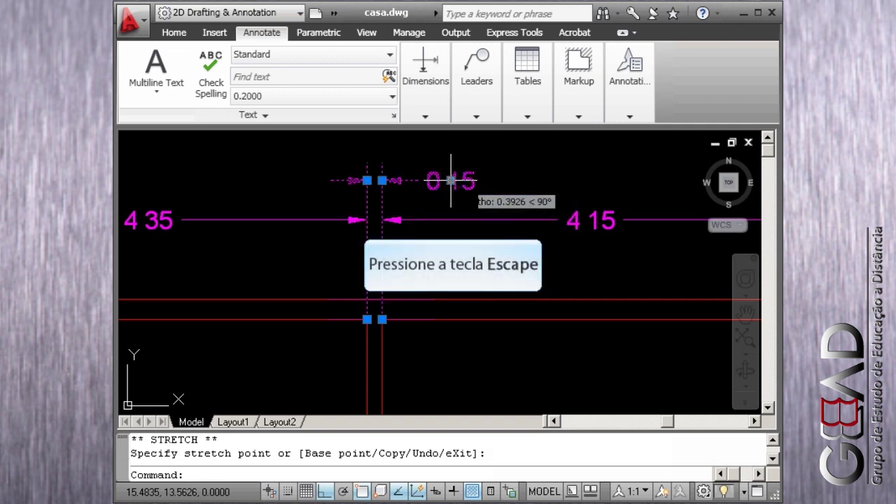
key("Escape")
Step: Add a vertical linear dimension between the right outer wall's top and bottom corners, placing the dimension line about 3 units outside the plan
scroll(452, 187, "down", 2)
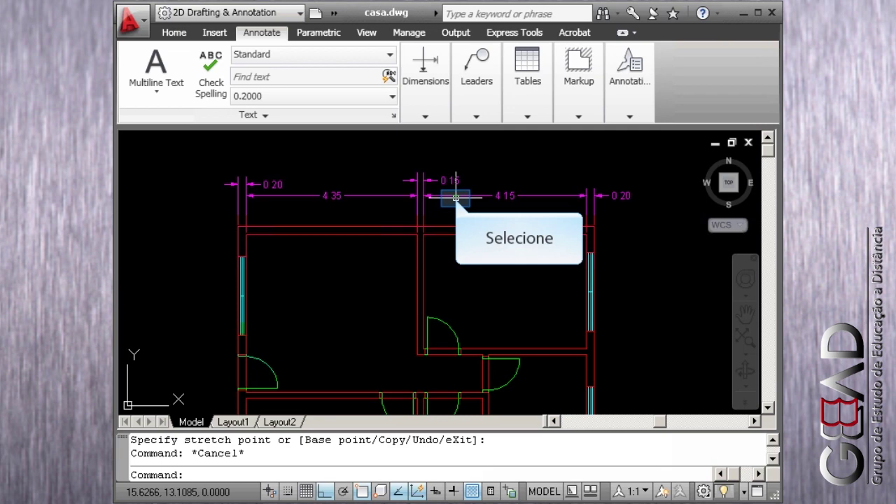
middle_click_drag(455, 202, 457, 203)
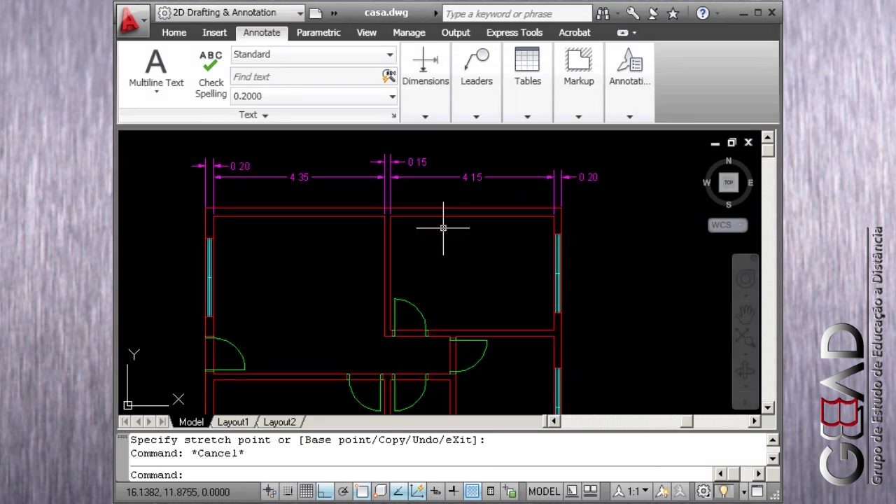
scroll(441, 227, "down", 3)
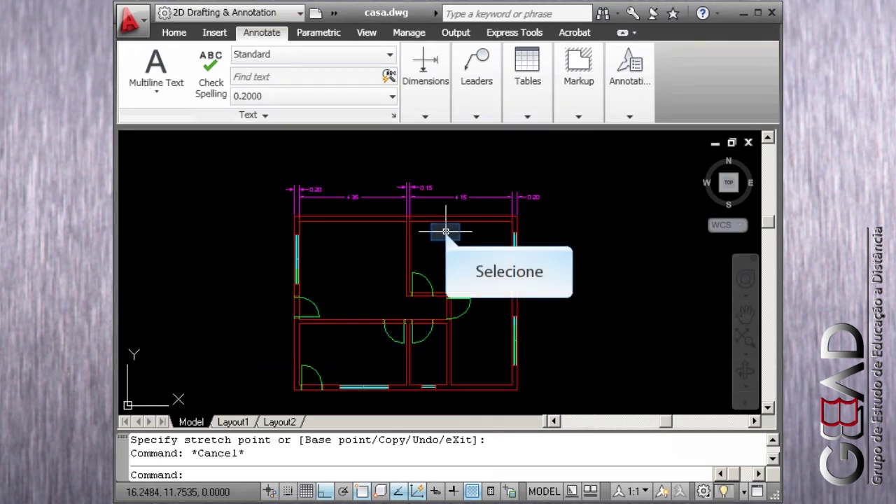
middle_click_drag(445, 231, 426, 198)
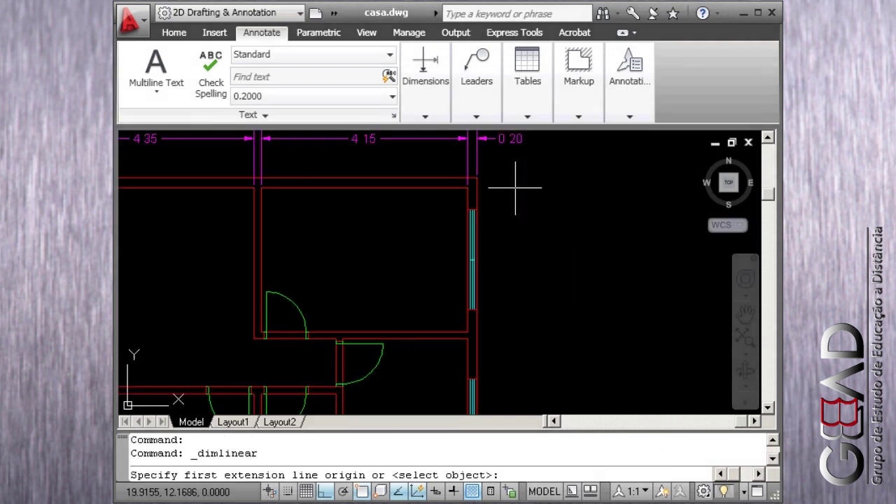
scroll(515, 187, "up", 2)
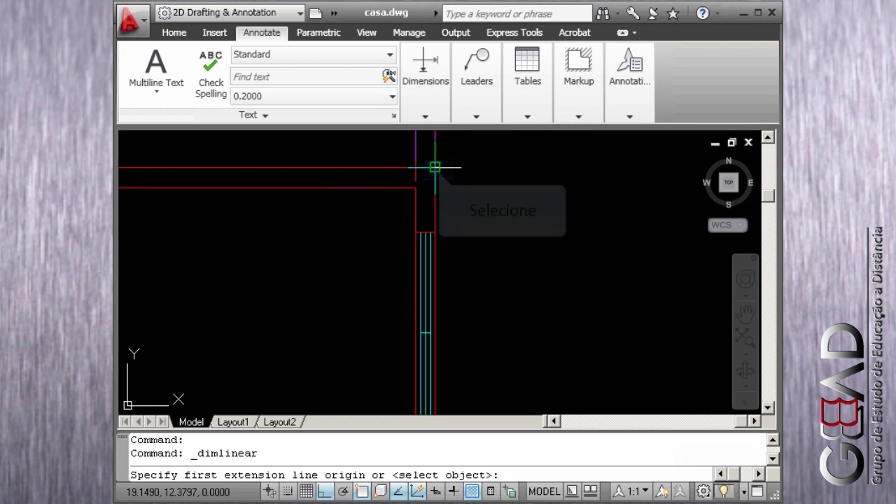
left_click(435, 168)
scroll(438, 280, "down", 4)
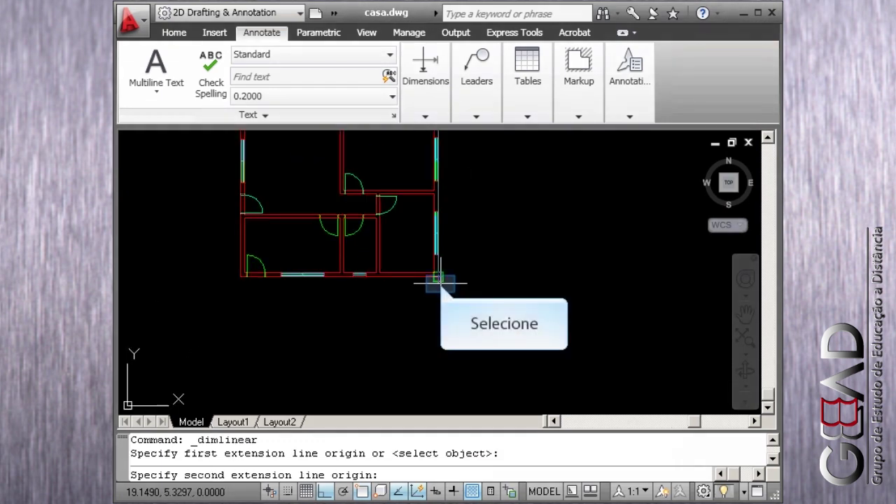
left_click(438, 278)
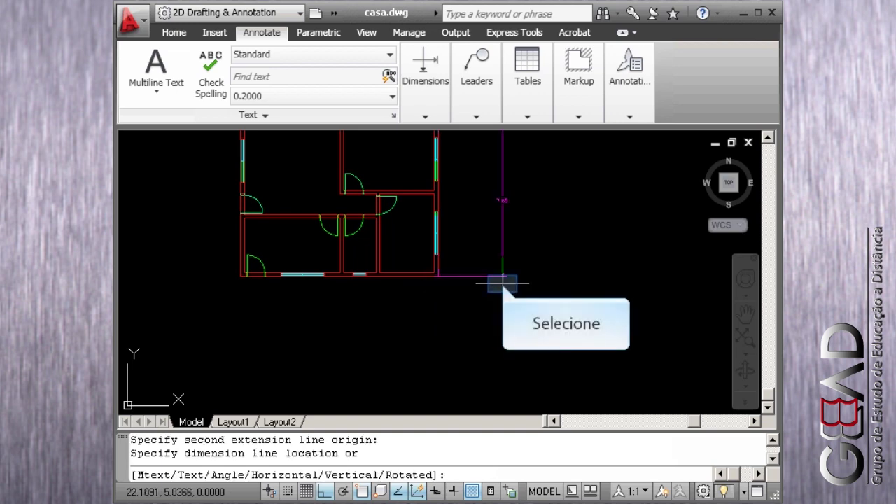
left_click(502, 281)
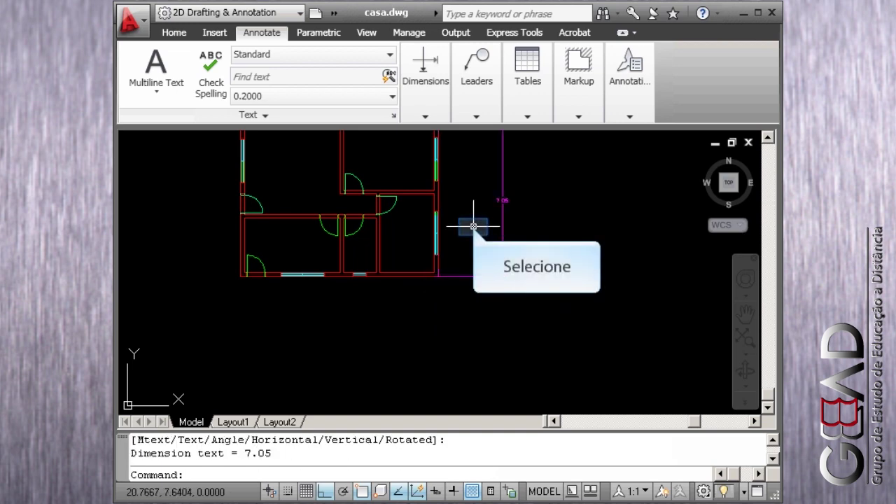
Step: Add a vertical linear dimension for the top outer wall's thickness at the plan's upper-right corner, placing its line about 0.8 units outside the plan
scroll(472, 278, "up", 4)
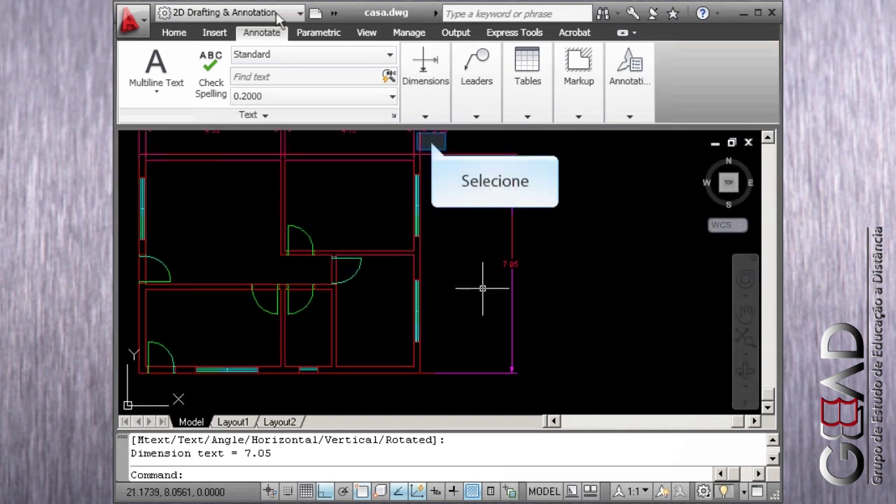
left_click(413, 80)
scroll(432, 176, "up", 3)
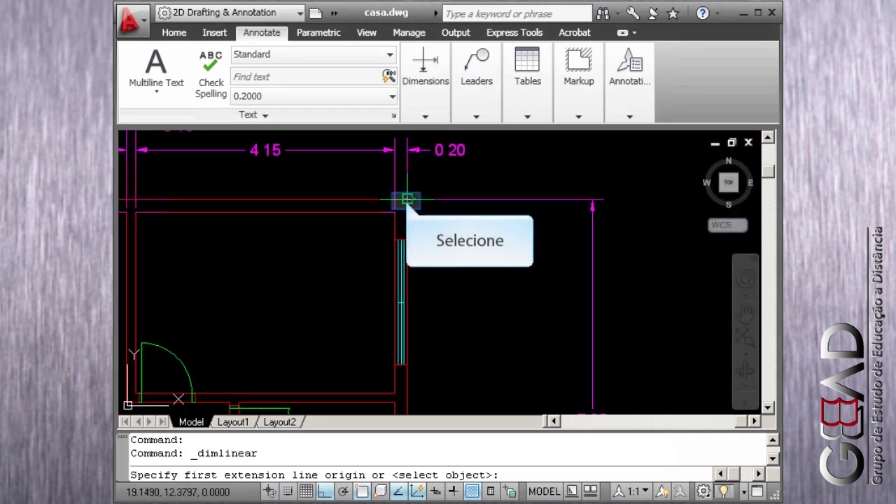
left_click(406, 199)
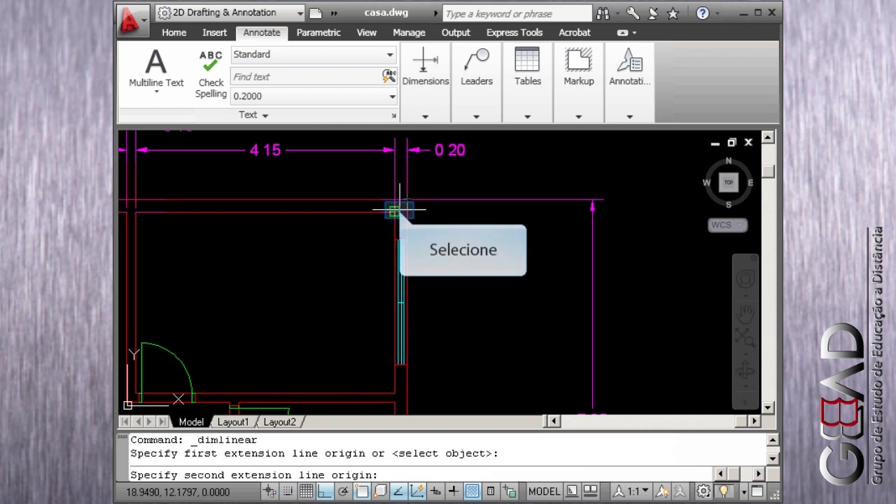
left_click(397, 210)
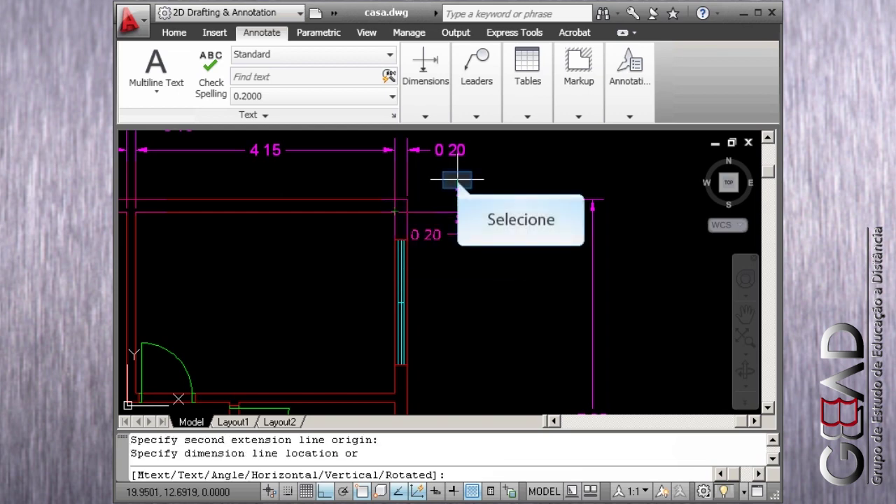
left_click(457, 180)
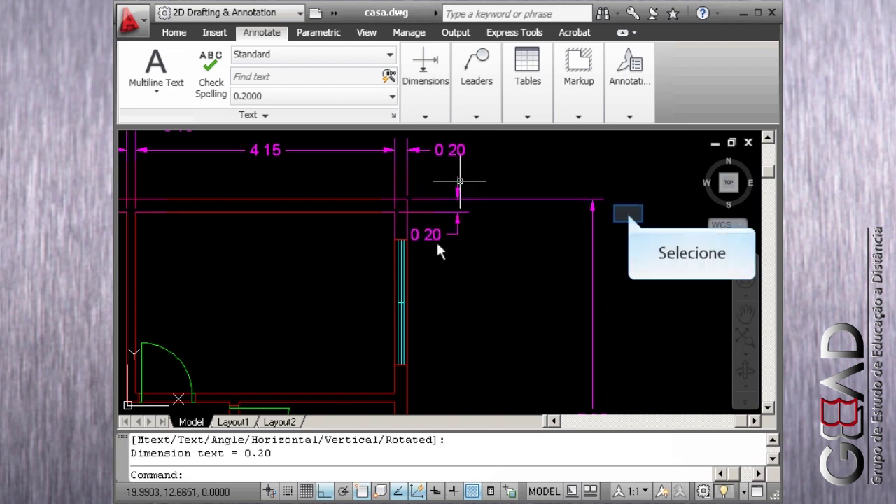
Step: Modify the Standard dimension style so its text is aligned with the dimension line, and close the style manager
left_click(627, 214)
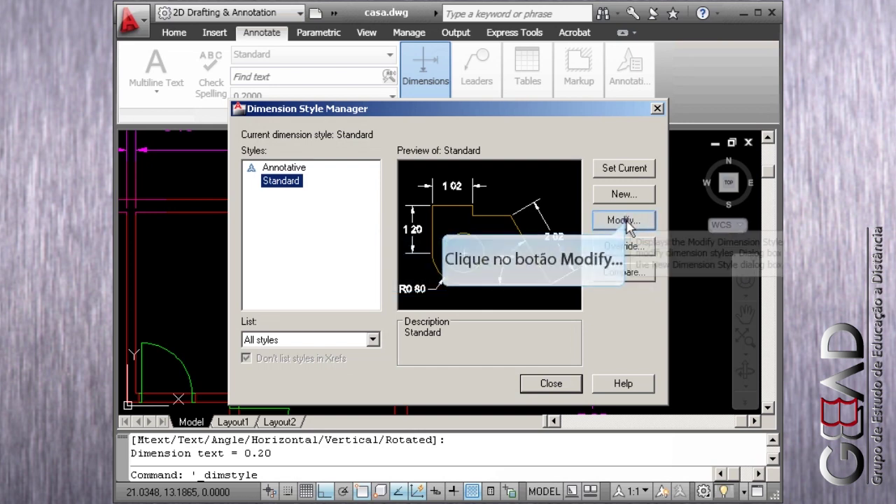
left_click(626, 220)
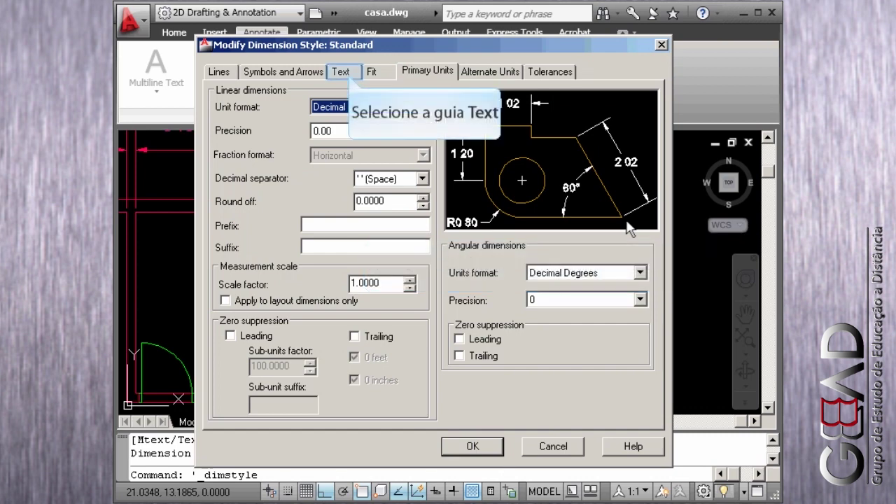
left_click(348, 73)
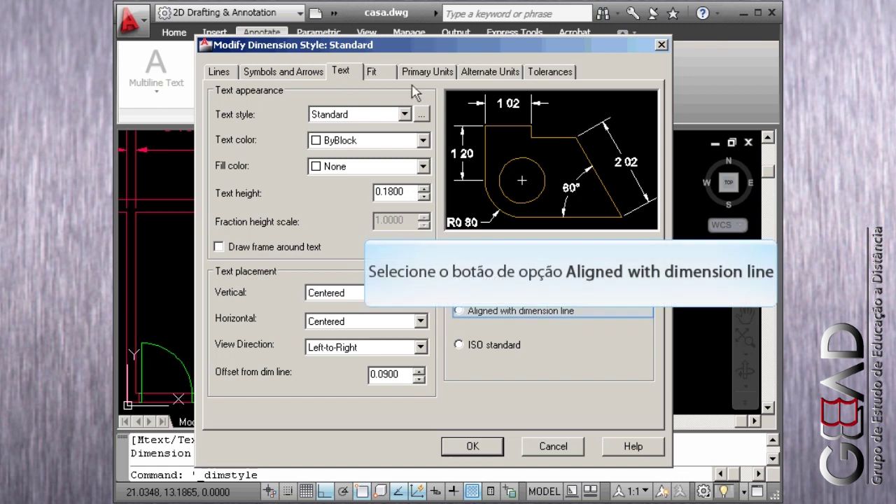
left_click(510, 312)
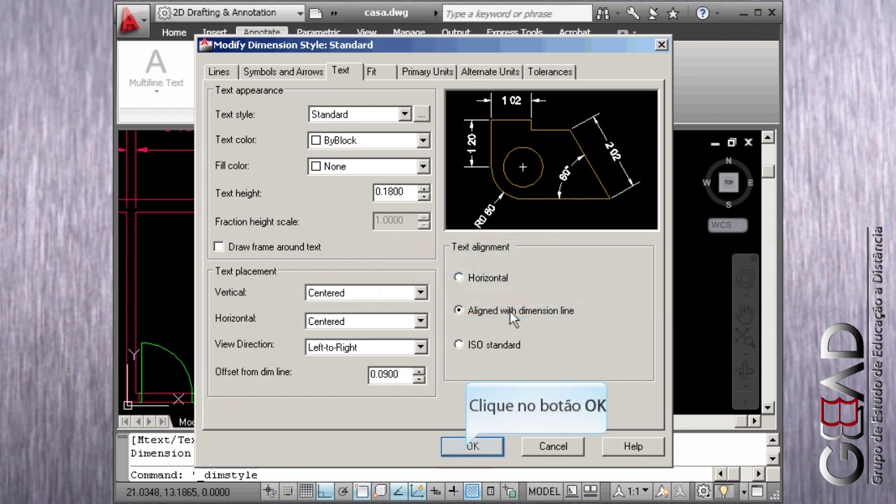
left_click(470, 448)
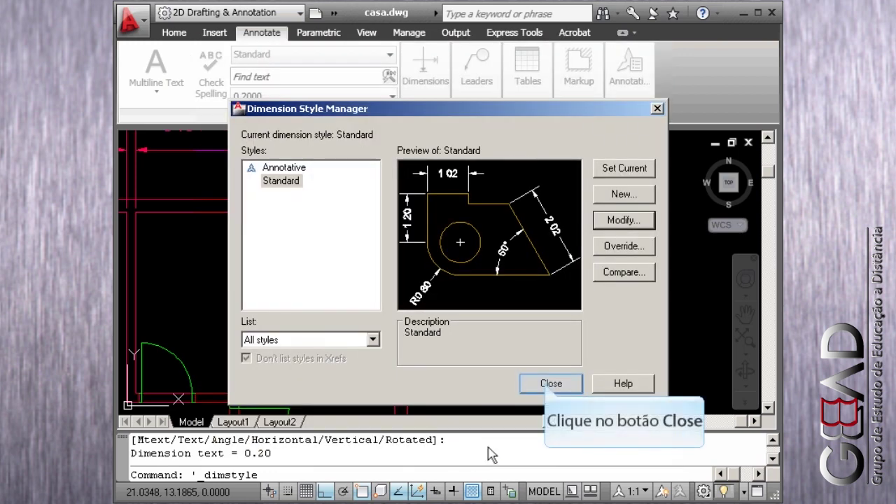
left_click(551, 384)
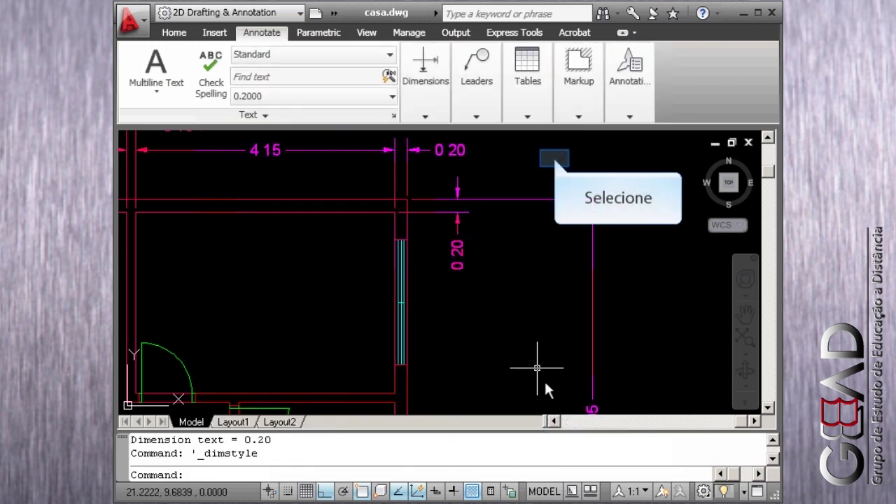
Step: Continue the wall thickness dimension down the right outer wall to the upper window's top and bottom corners
left_click(555, 158)
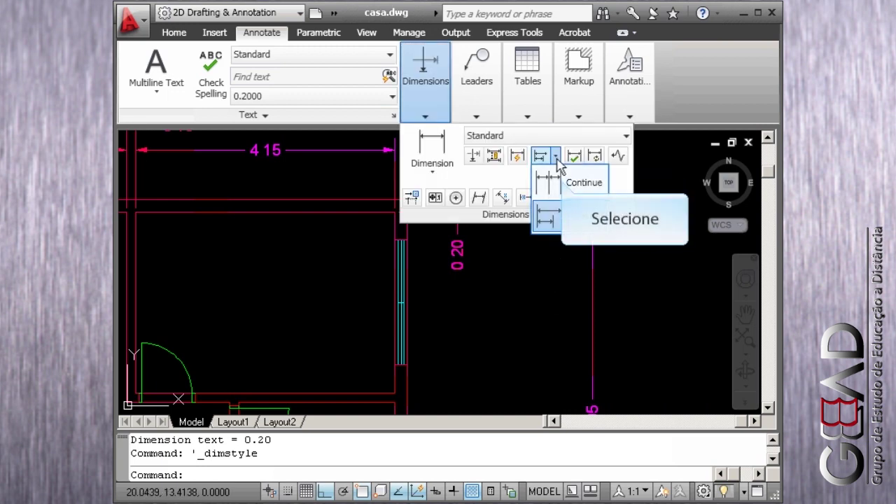
left_click(558, 183)
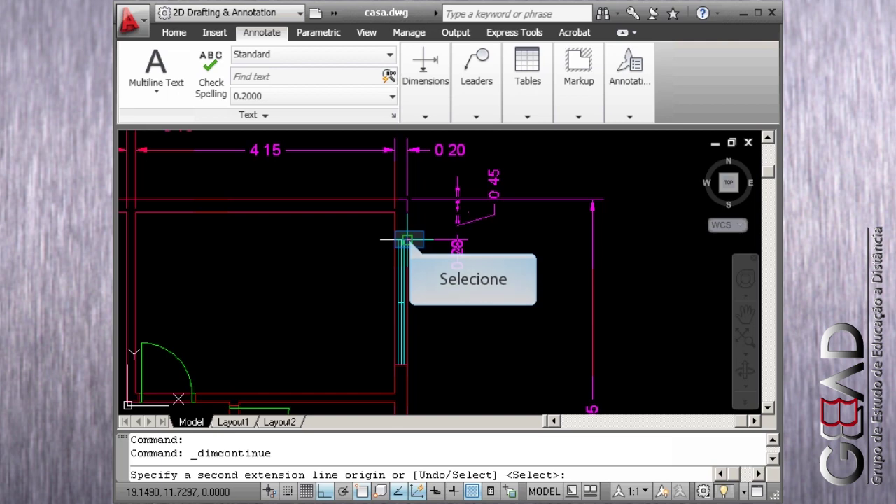
left_click(407, 240)
scroll(406, 362, "up", 4)
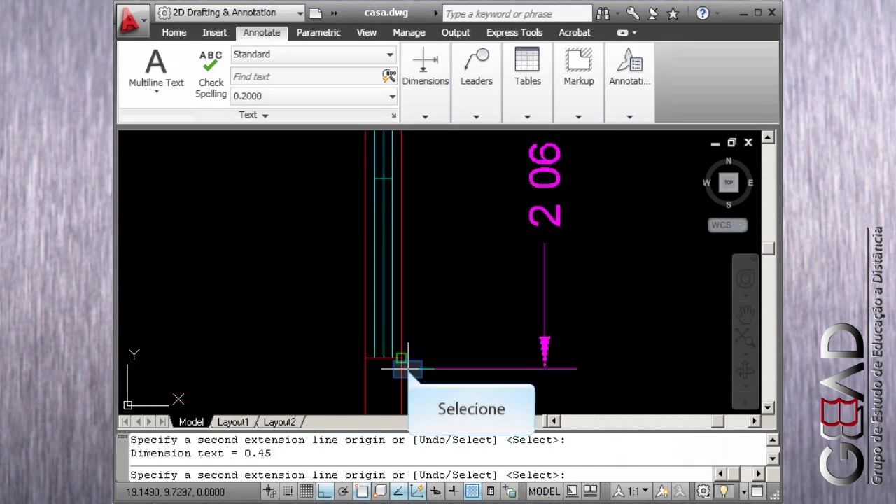
left_click(407, 367)
scroll(402, 361, "down", 4)
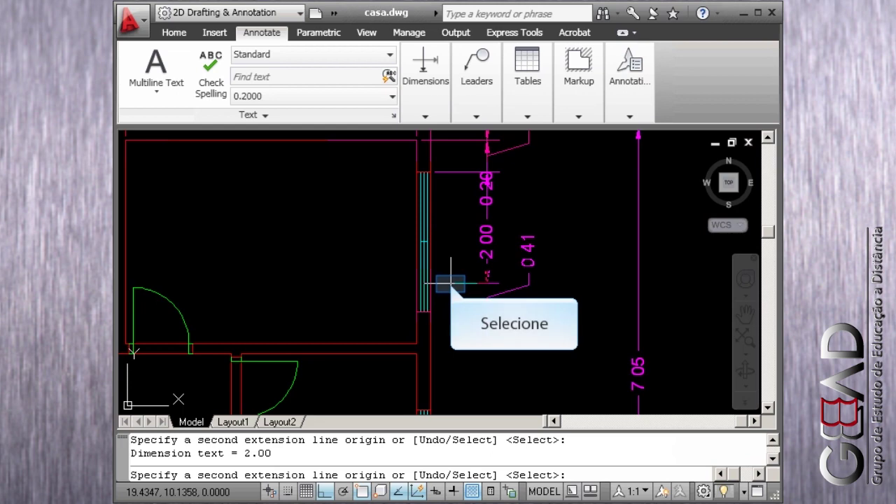
Step: Continue the dimension chain to the upper and lower faces of the horizontal partition wall and to the lower window's top corner
middle_click_drag(416, 342, 413, 209)
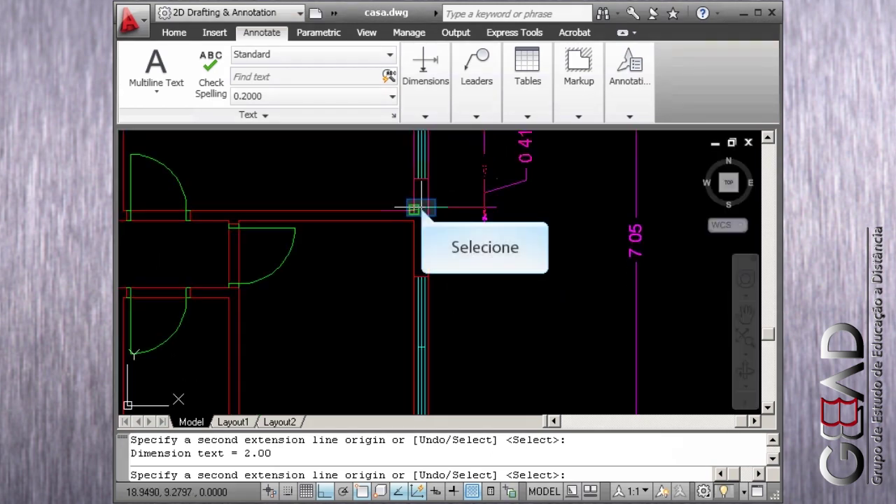
left_click(414, 217)
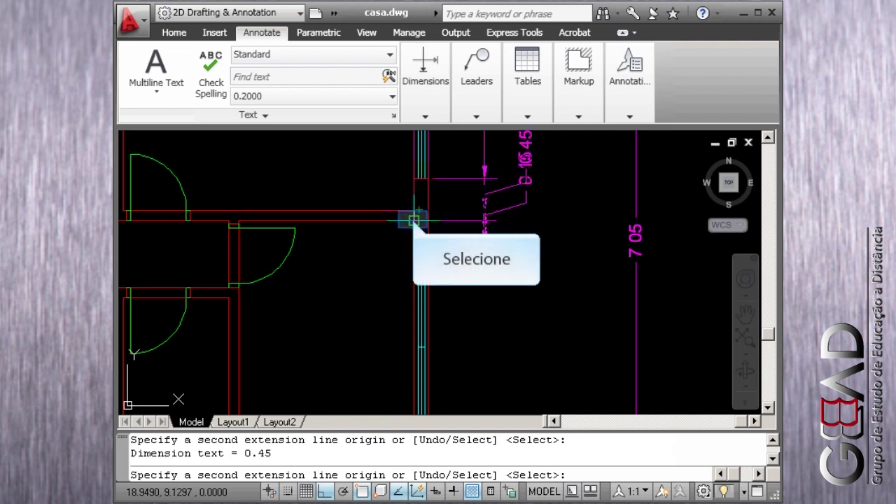
left_click(414, 222)
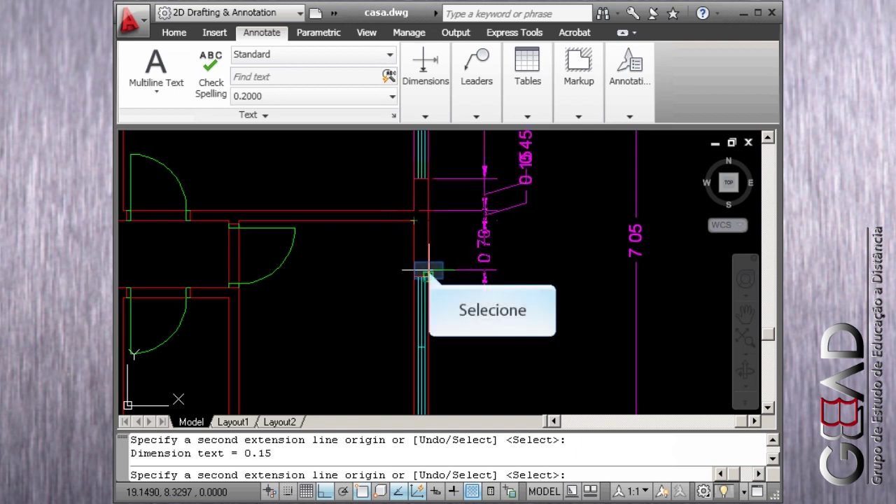
left_click(428, 273)
scroll(428, 273, "down", 4)
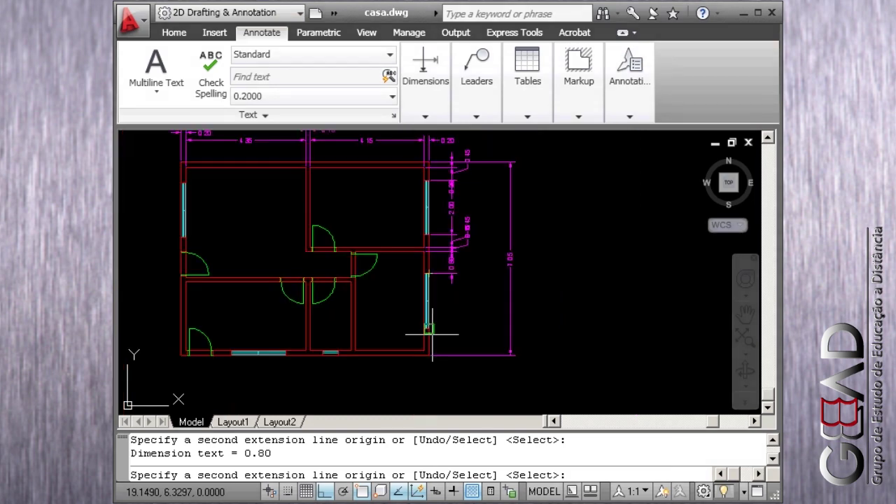
Step: Continue the chain to the lower window's bottom corner and the bottom wall's inner and outer corners, and end the command
scroll(431, 333, "up", 6)
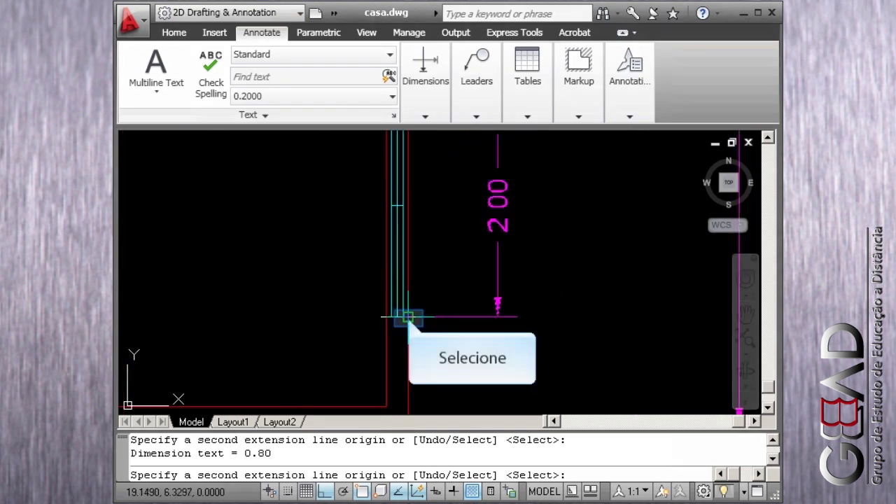
left_click(408, 317)
scroll(408, 317, "down", 2)
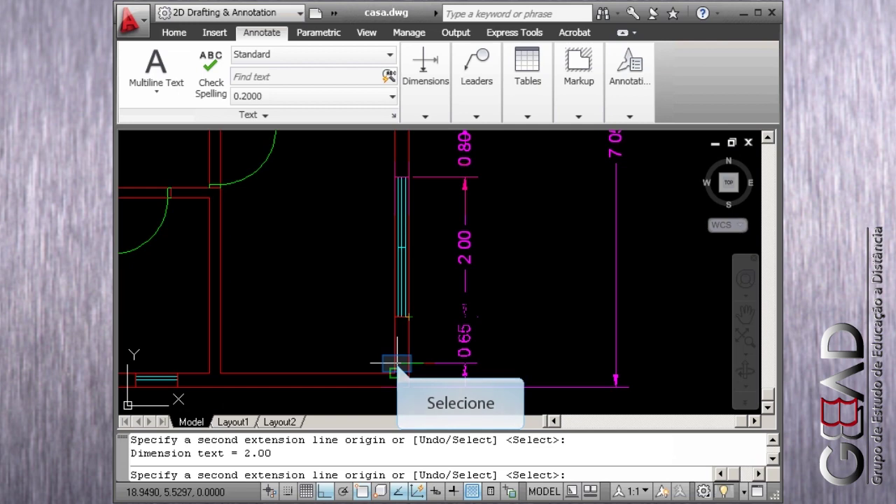
left_click(409, 384)
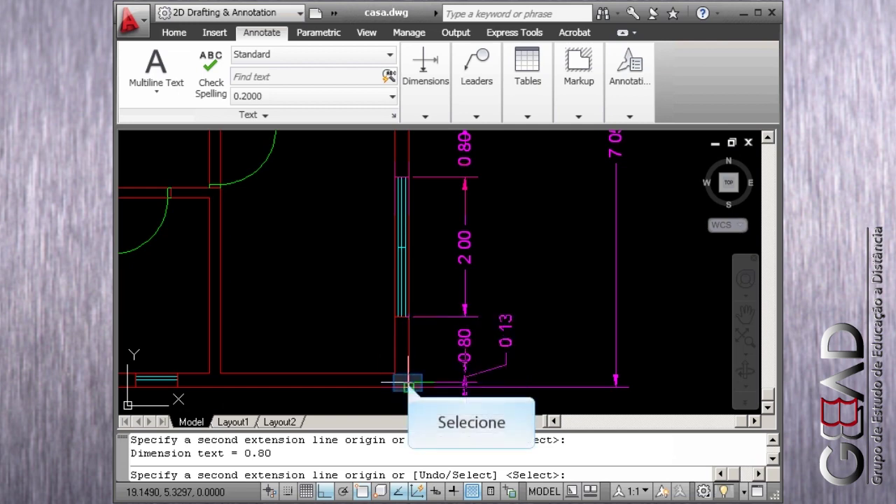
left_click(405, 384)
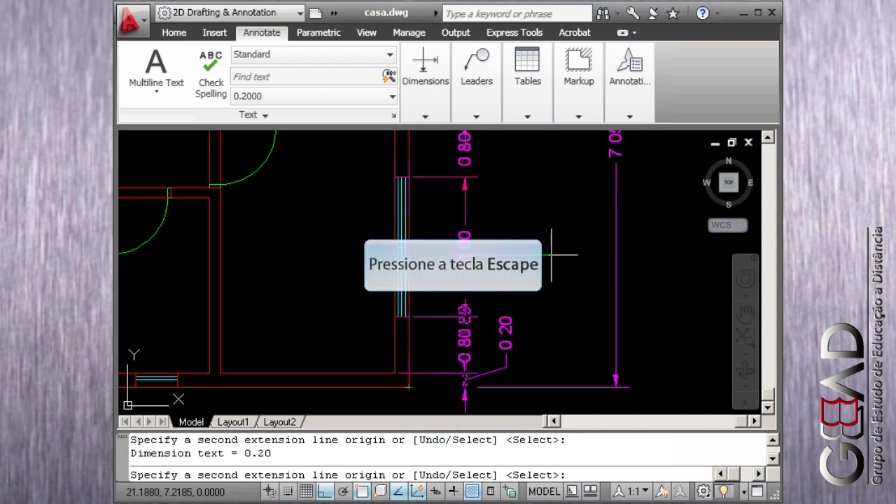
key("Escape")
Step: Move the text of the horizontal partition wall's thickness dimension about 0.41 units away from the plan, and clear the selection
scroll(553, 254, "down", 2)
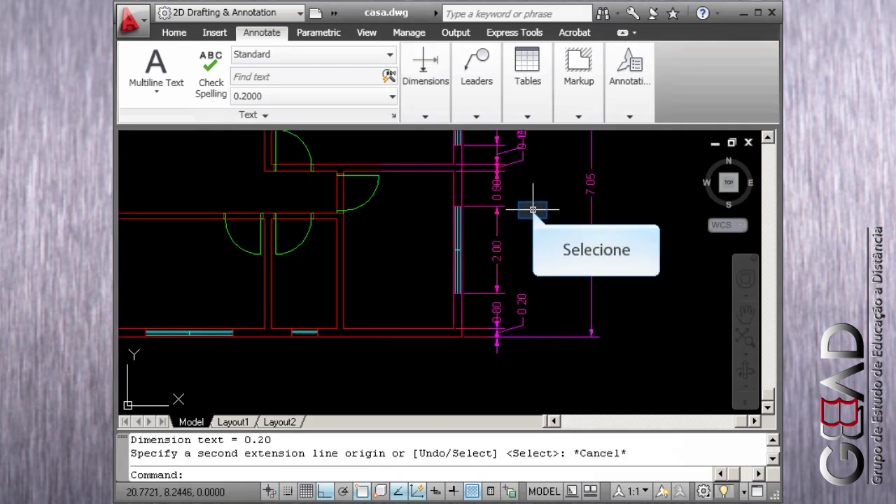
left_click(525, 201)
scroll(518, 210, "up", 3)
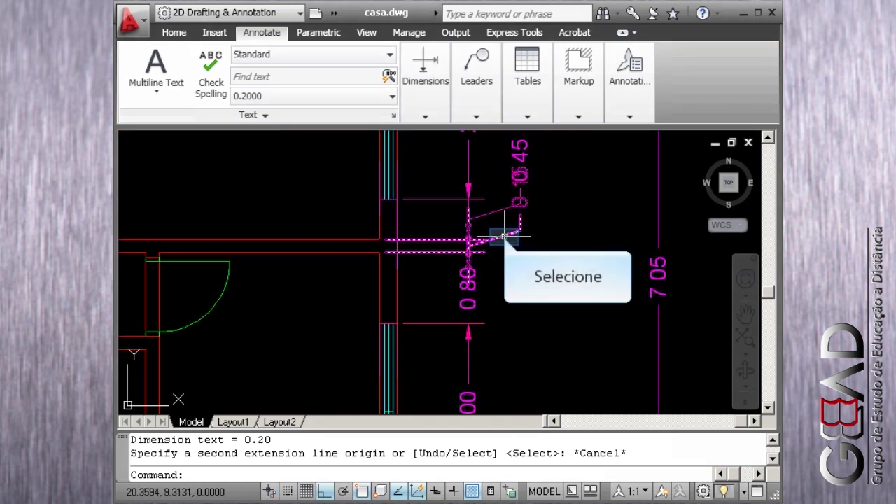
left_click(520, 205)
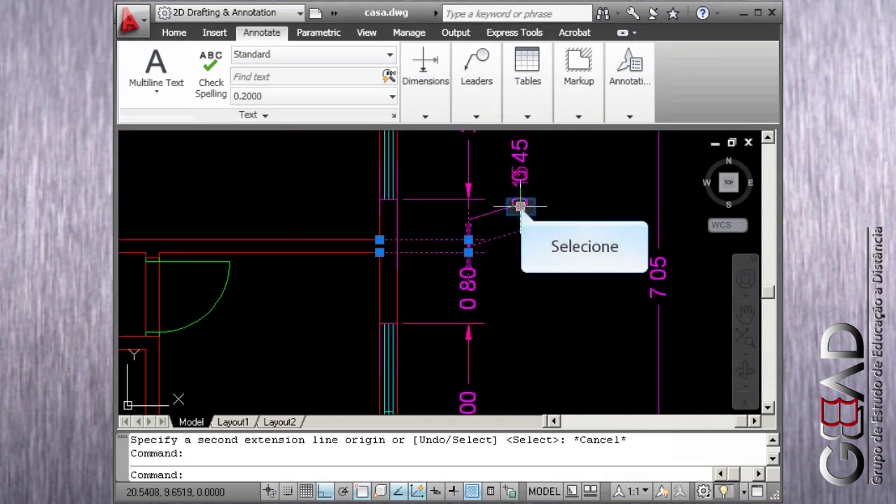
left_click(520, 205)
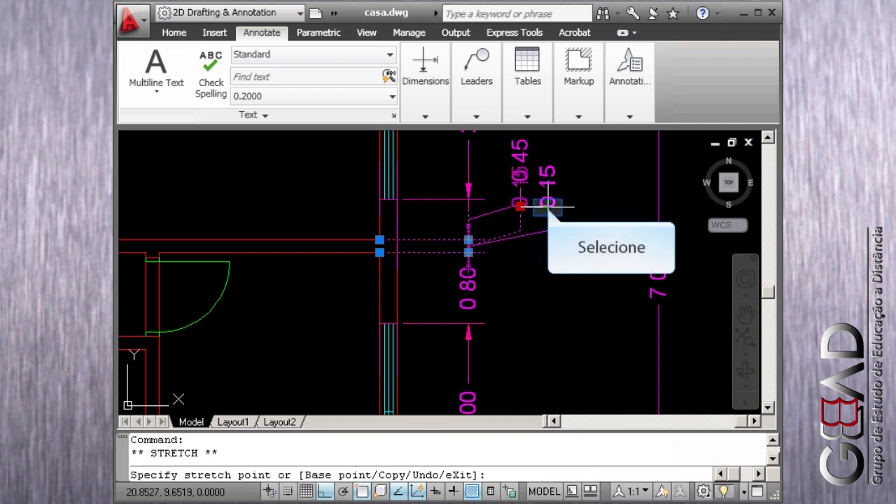
left_click(548, 205)
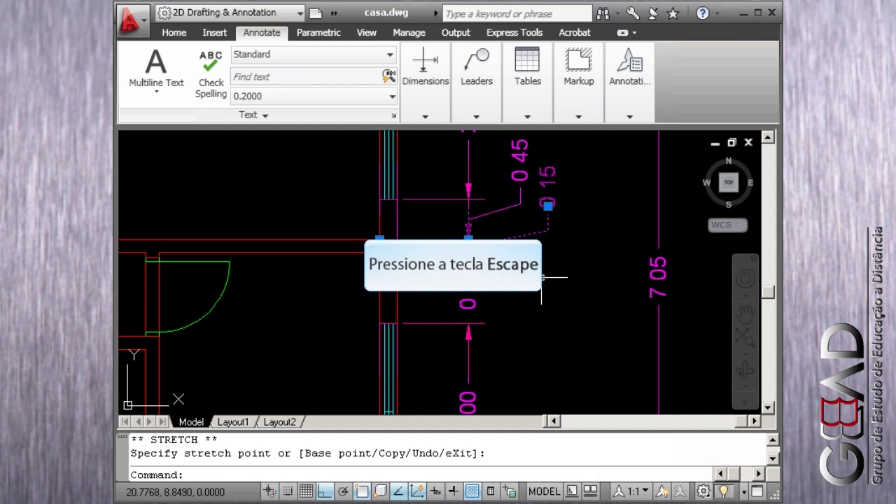
key("Escape")
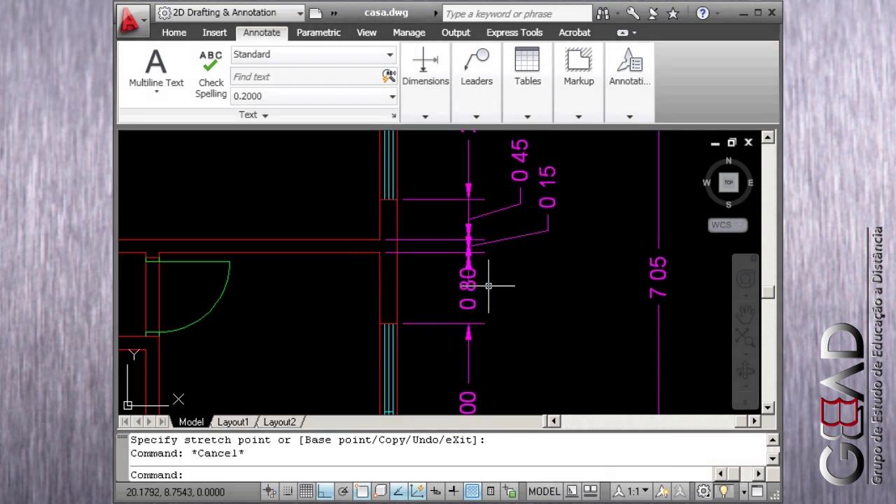
Step: Add a vertical linear dimension from the plan's upper-left outer corner to the left window's top corner, placed outside the left wall
scroll(486, 284, "down", 2)
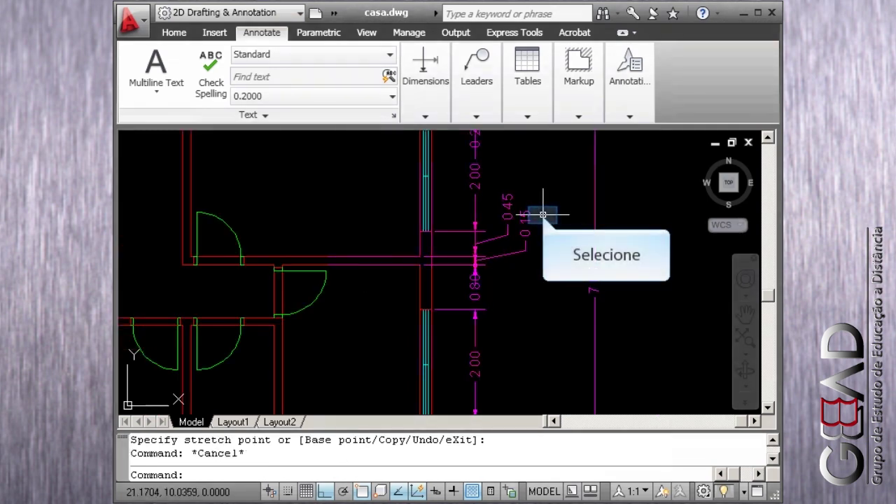
middle_click_drag(543, 214, 533, 270)
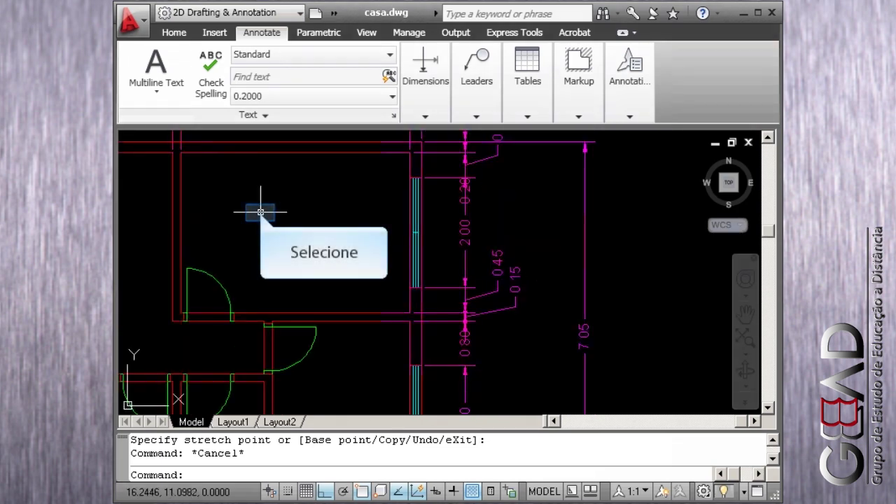
middle_click_drag(260, 212, 457, 183)
scroll(456, 182, "down", 2)
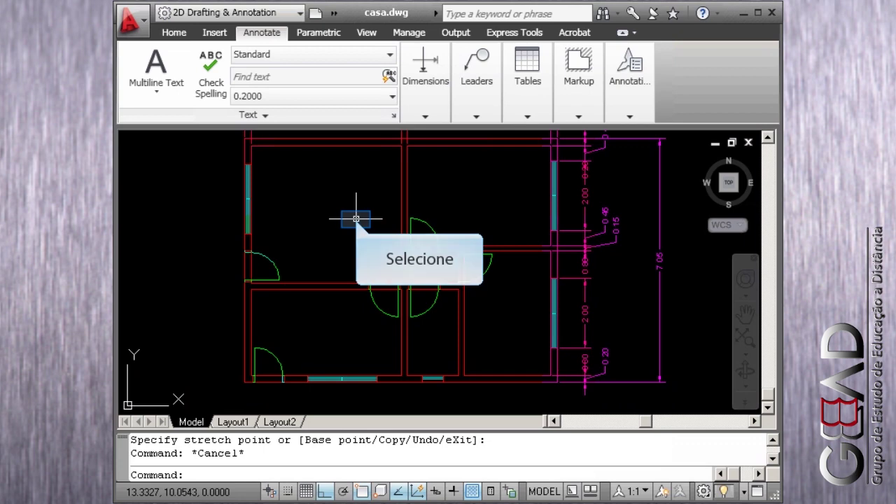
middle_click_drag(364, 229, 367, 230)
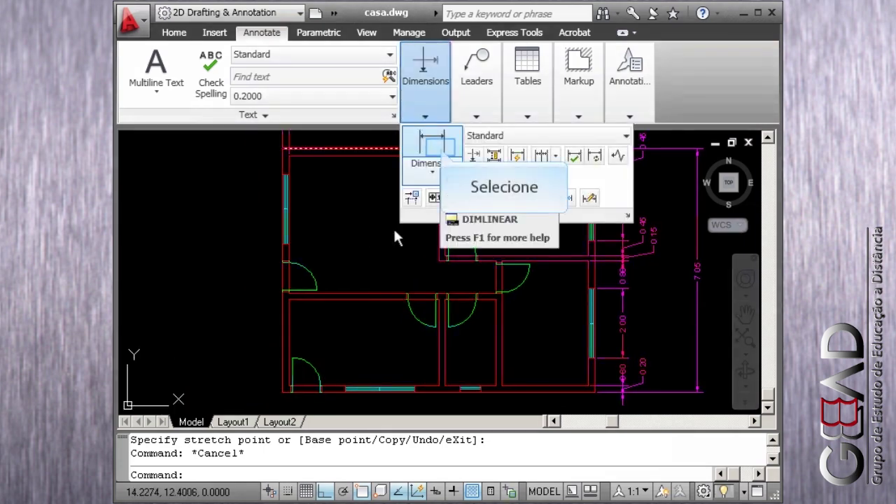
left_click(441, 151)
scroll(286, 144, "up", 3)
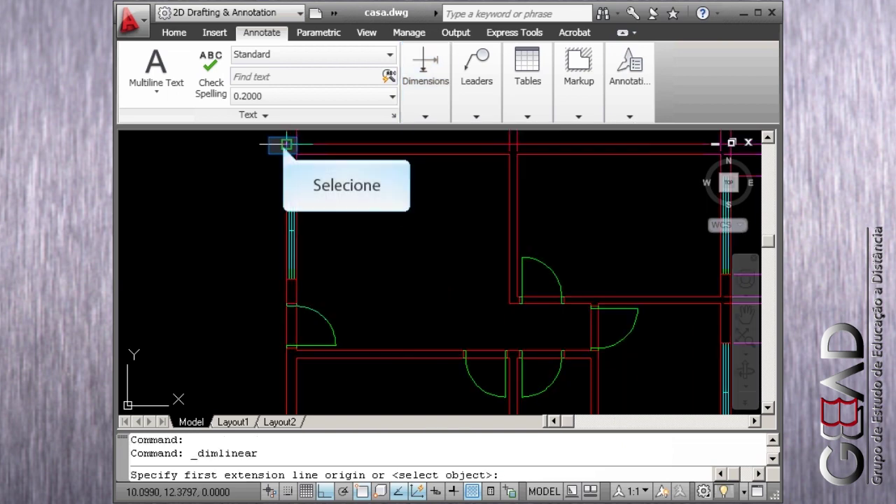
left_click(286, 144)
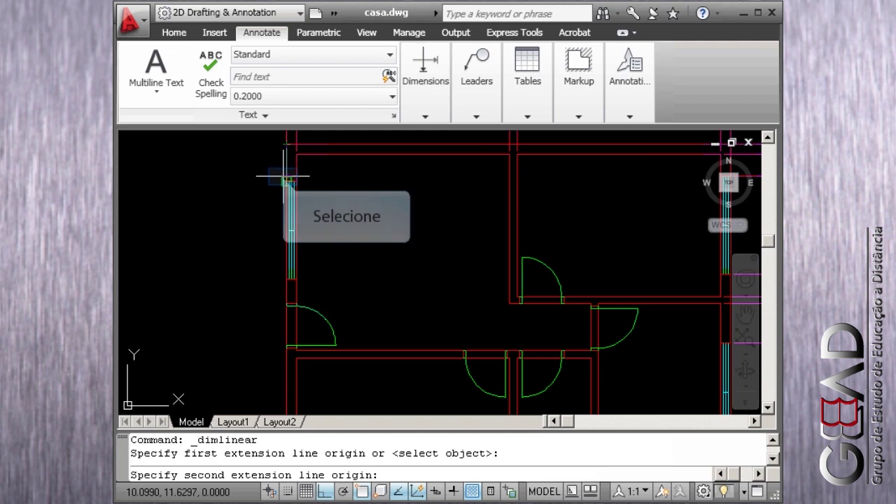
left_click(284, 176)
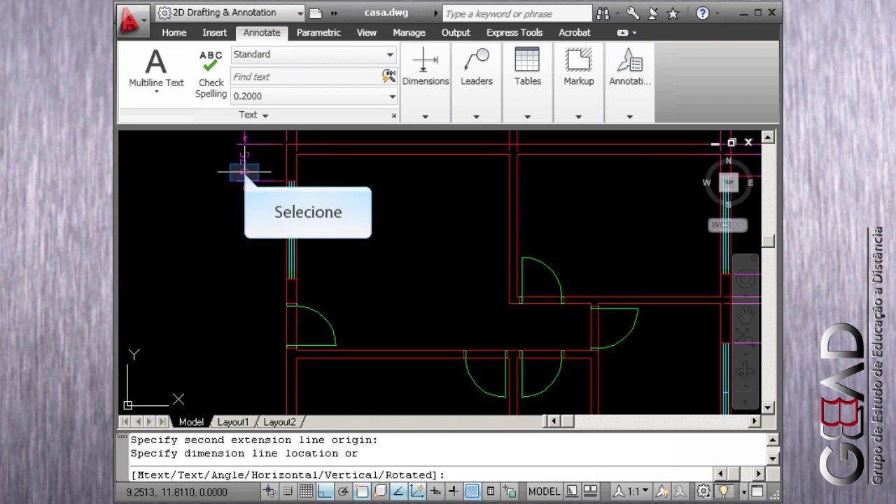
left_click(244, 172)
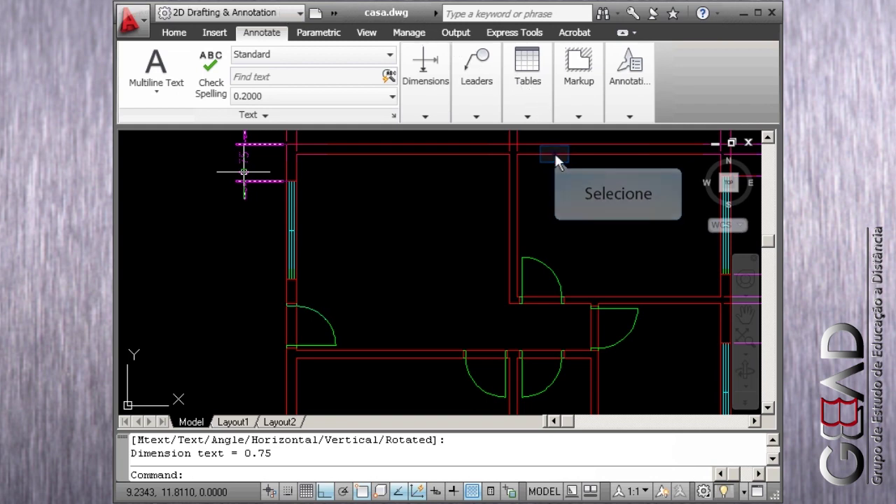
Step: Add baseline dimensions from that dimension to the left window's bottom corner and the upper edge of the door below it
left_click(555, 155)
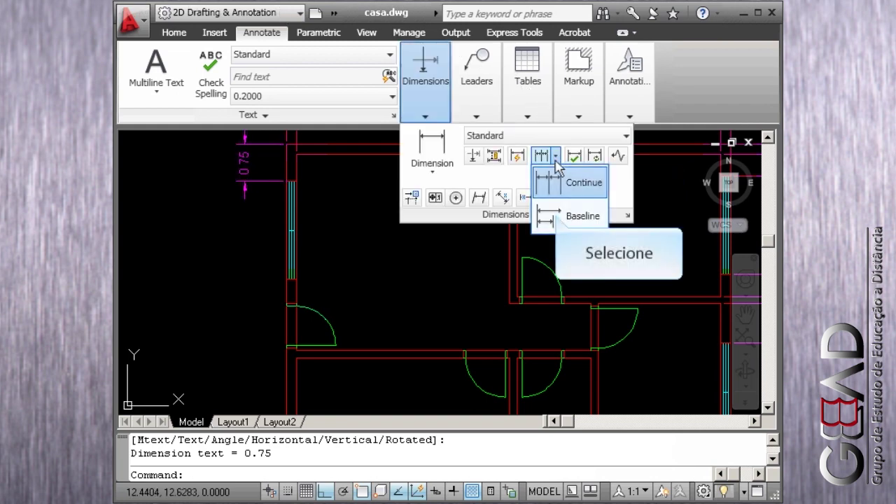
left_click(558, 217)
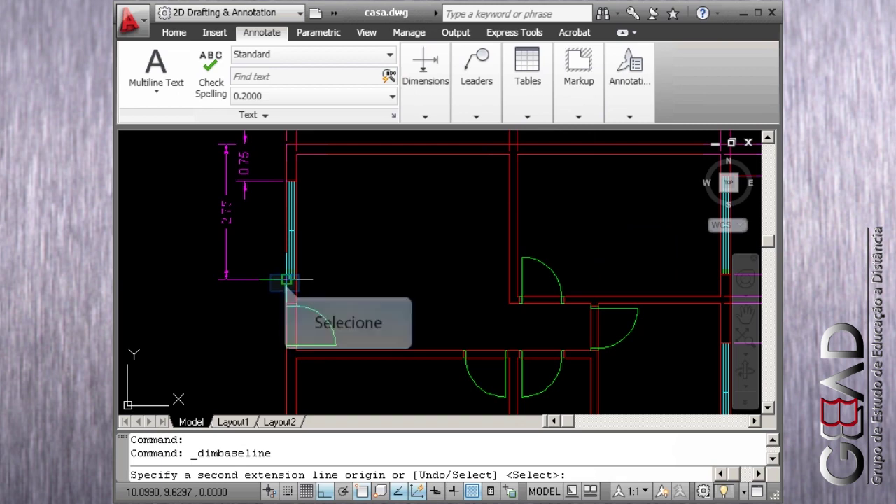
left_click(286, 279)
scroll(290, 300, "up", 5)
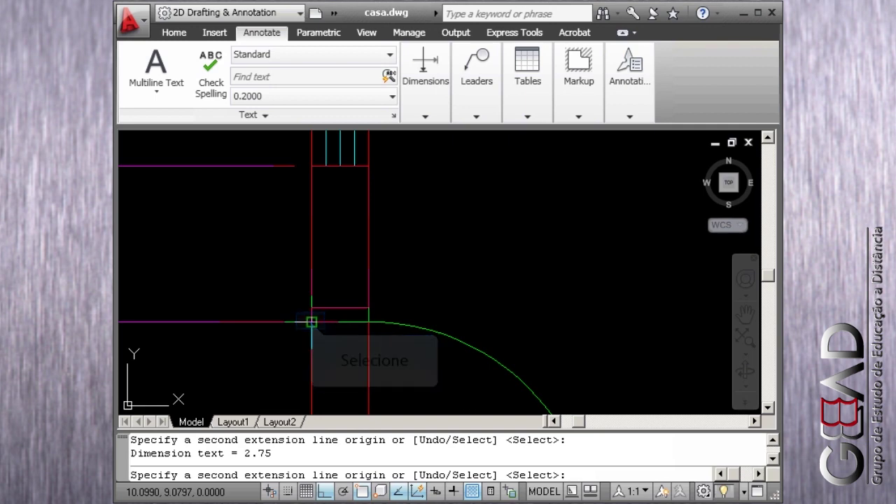
left_click(312, 321)
scroll(311, 321, "down", 4)
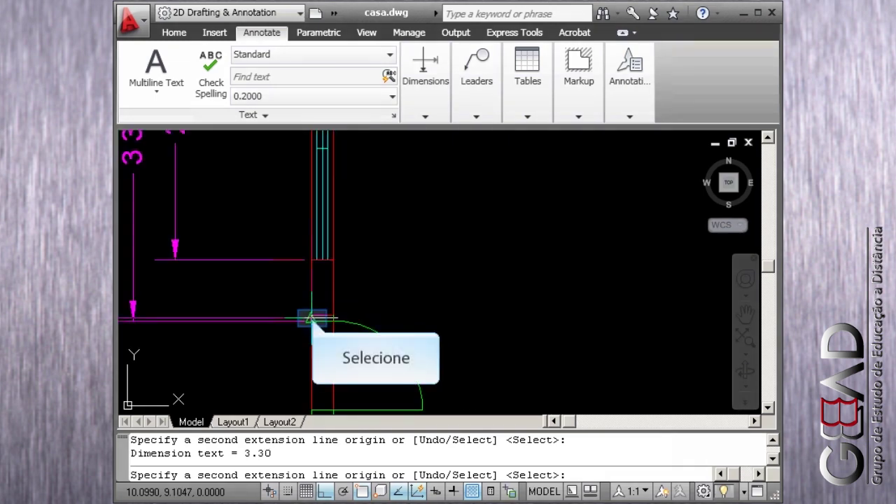
Step: Extend the baseline dimensions to the lower edge of the left wall's upper door, and finish picking extension origins
middle_click_drag(312, 411, 318, 289)
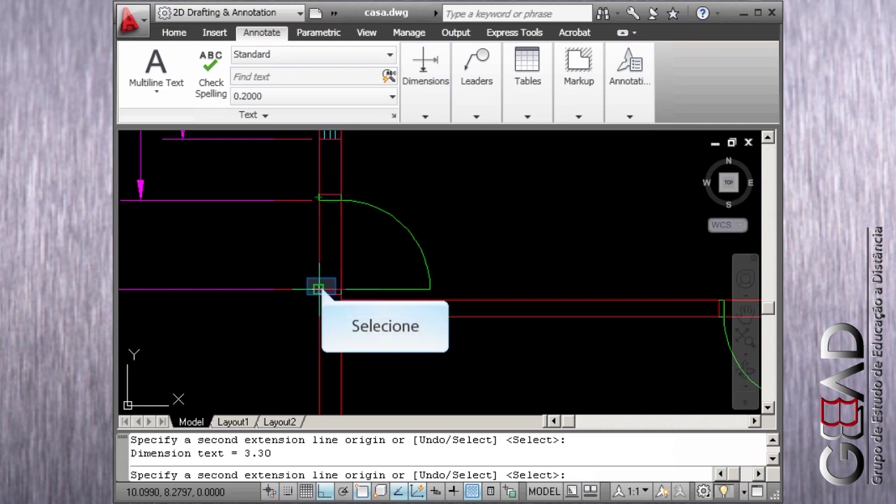
left_click(318, 289)
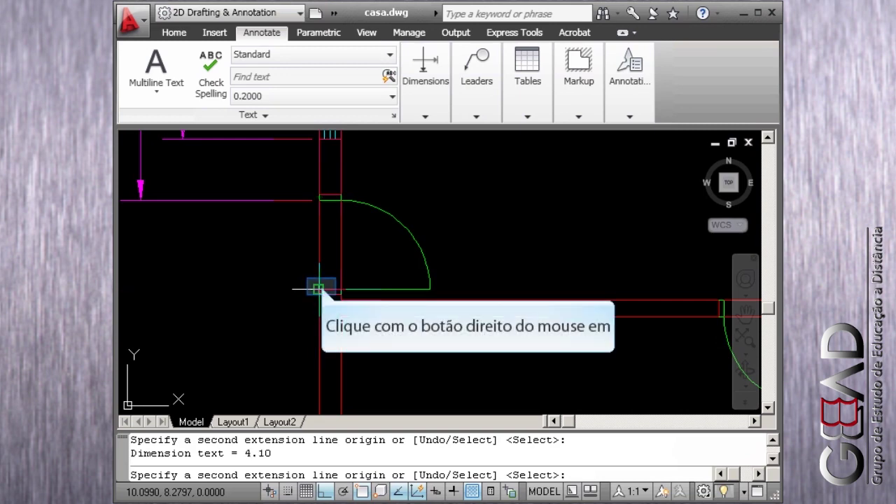
right_click(319, 288)
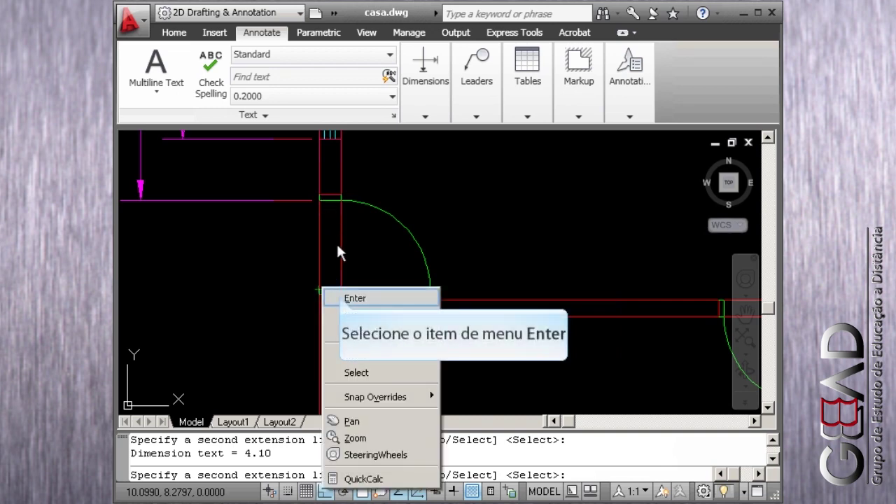
left_click(348, 297)
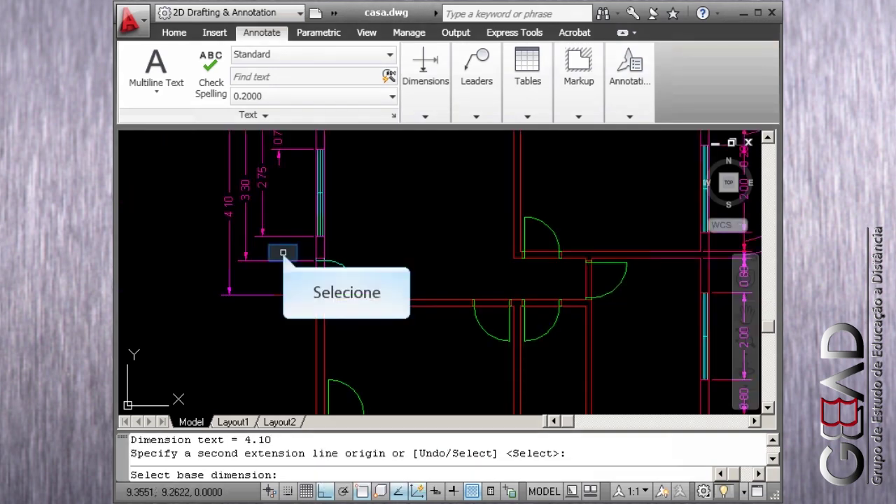
Step: Create a new dimension style named cota PM, based on Standard and used for all dimensions
middle_click_drag(283, 252, 287, 299)
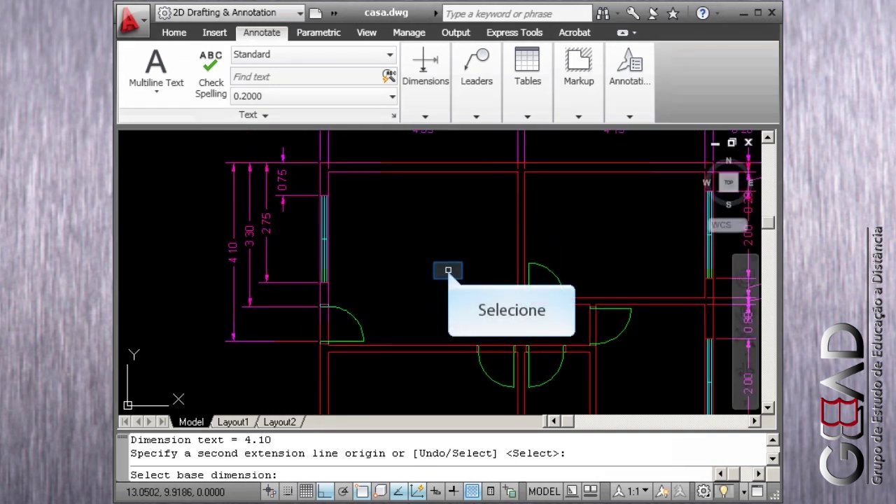
scroll(448, 268, "down", 2)
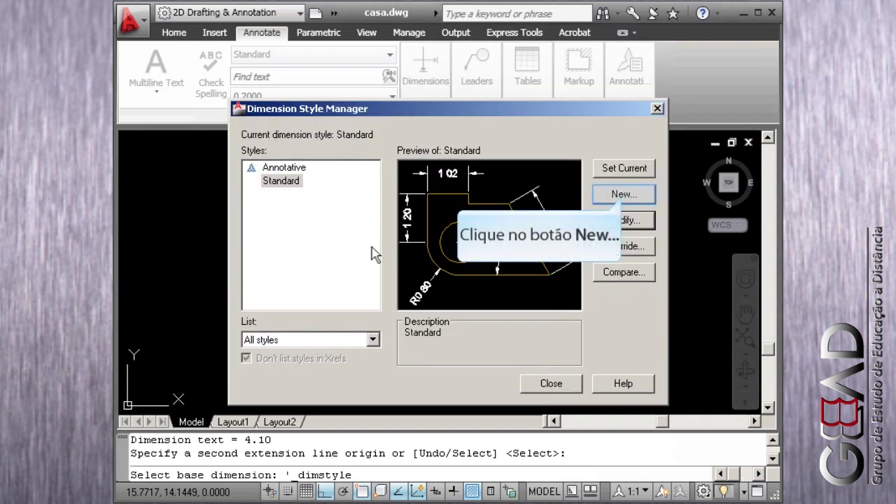
left_click(623, 198)
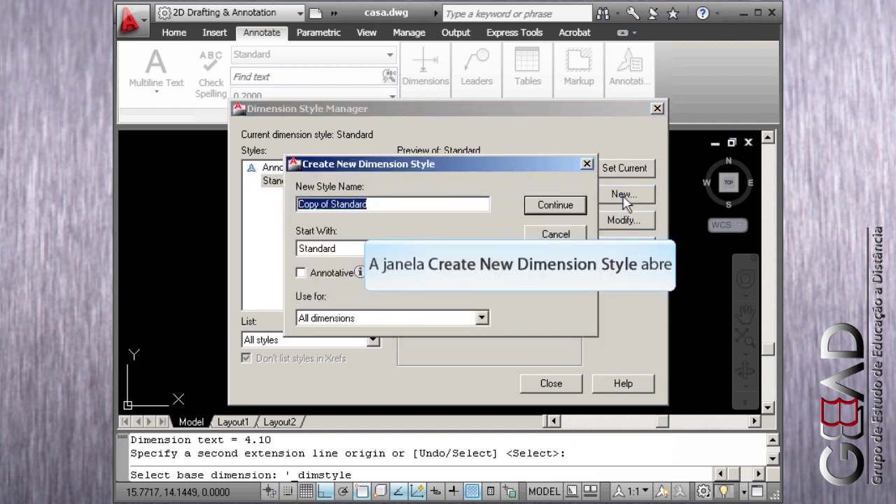
type("cota PM")
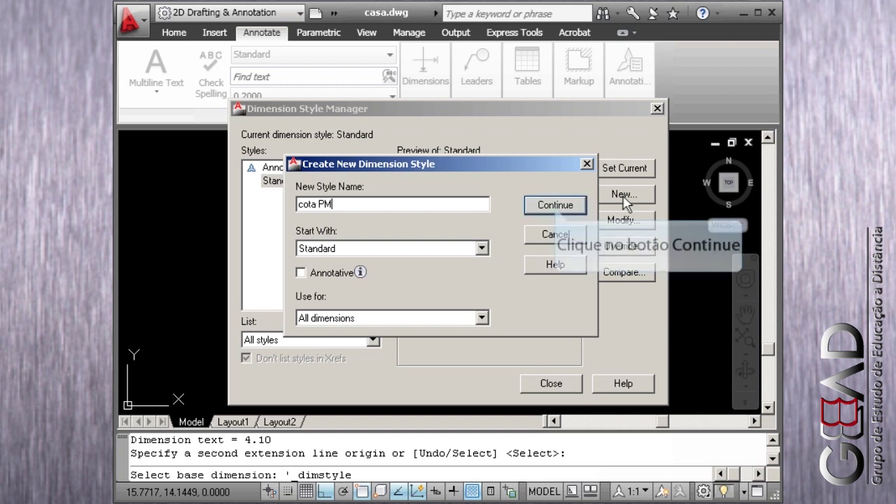
left_click(554, 205)
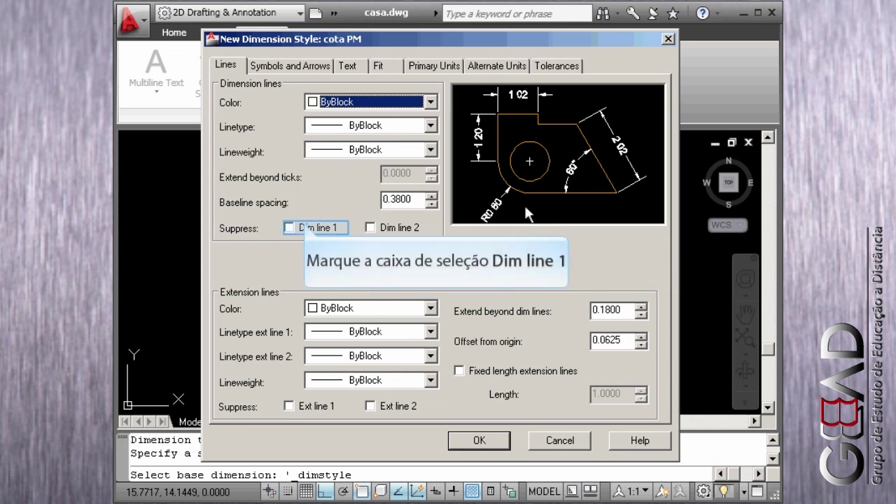
Step: Suppress both dimension lines and both extension lines in the cota PM style
left_click(288, 228)
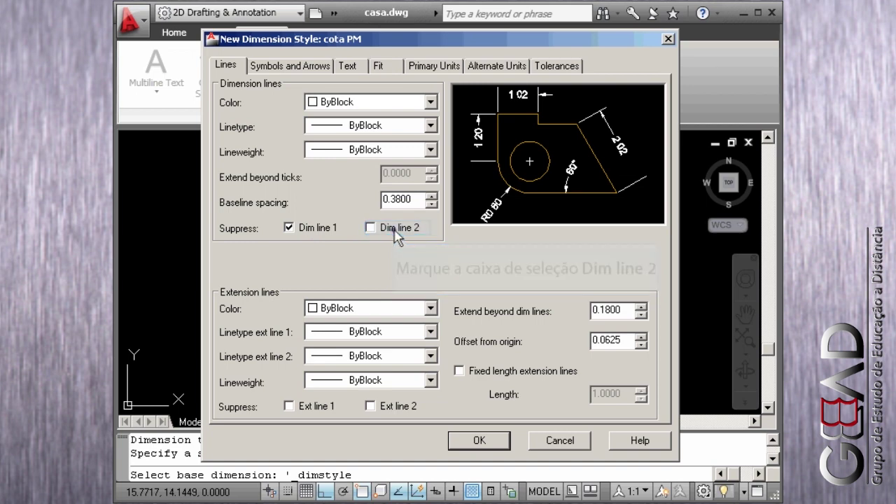
left_click(370, 227)
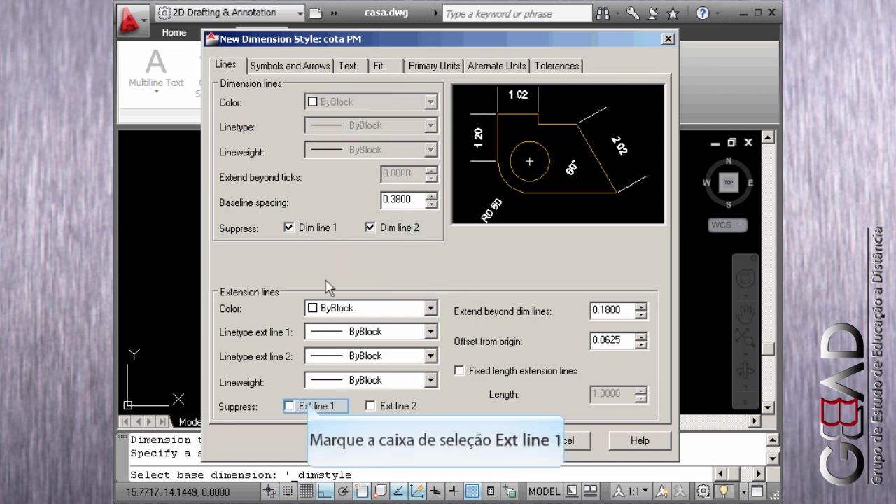
left_click(289, 406)
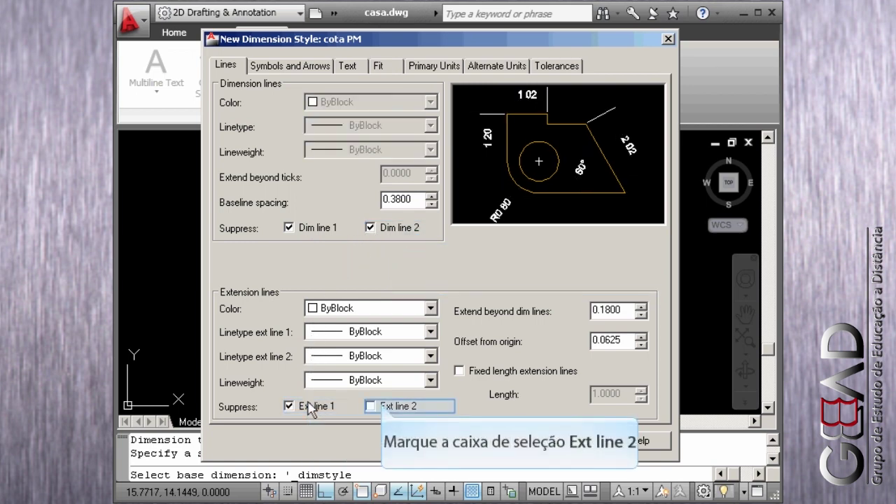
left_click(383, 407)
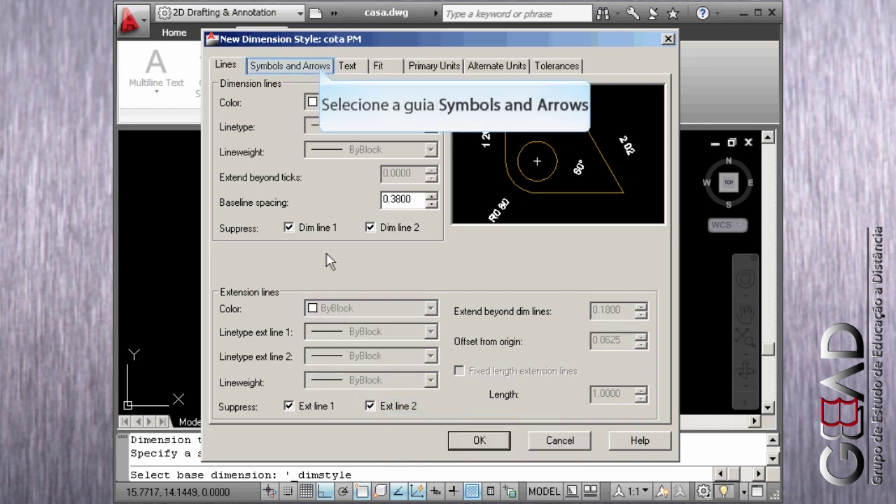
Step: Set the horizontal text placement to At Ext Line 1 in the cota PM style, and make it the current dimension style
left_click(321, 68)
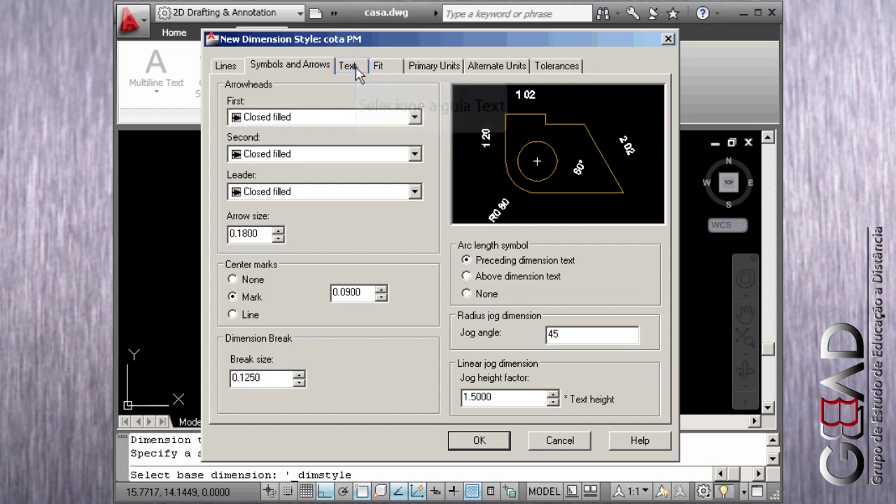
left_click(348, 66)
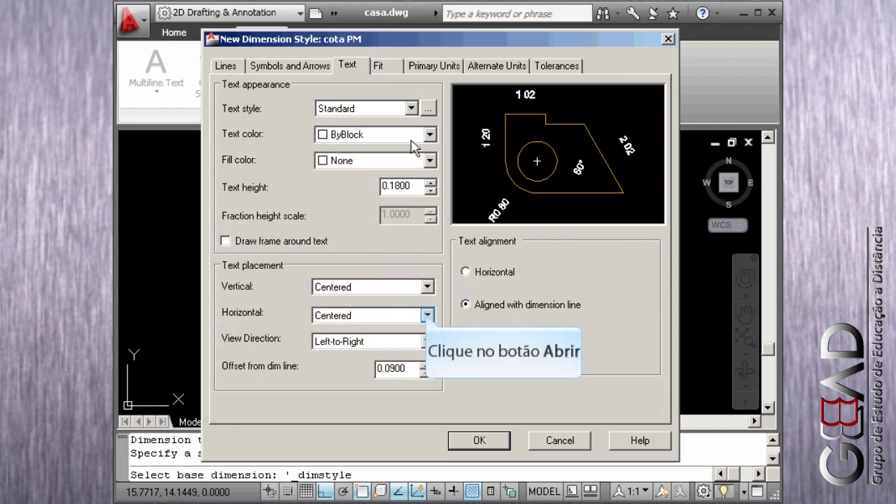
left_click(427, 316)
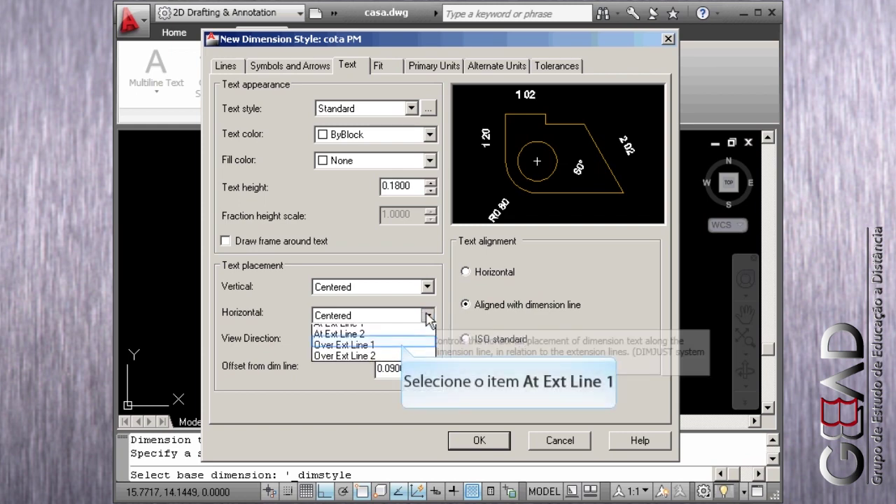
left_click(402, 343)
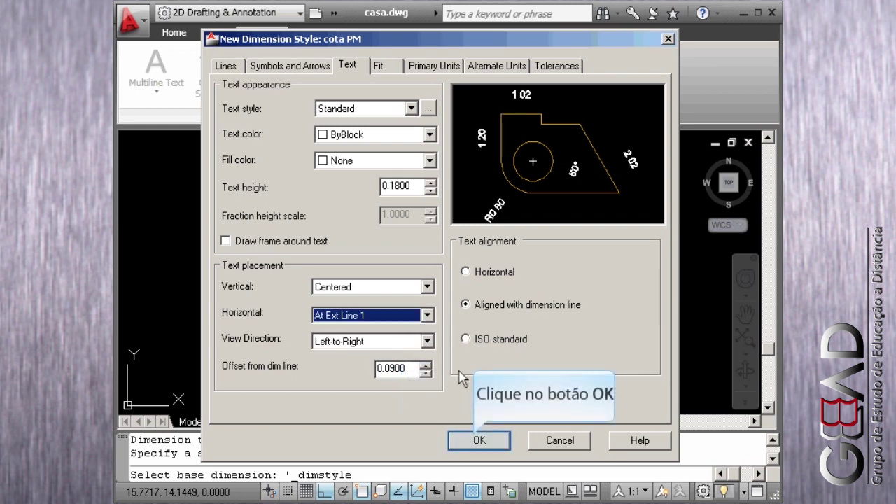
left_click(476, 440)
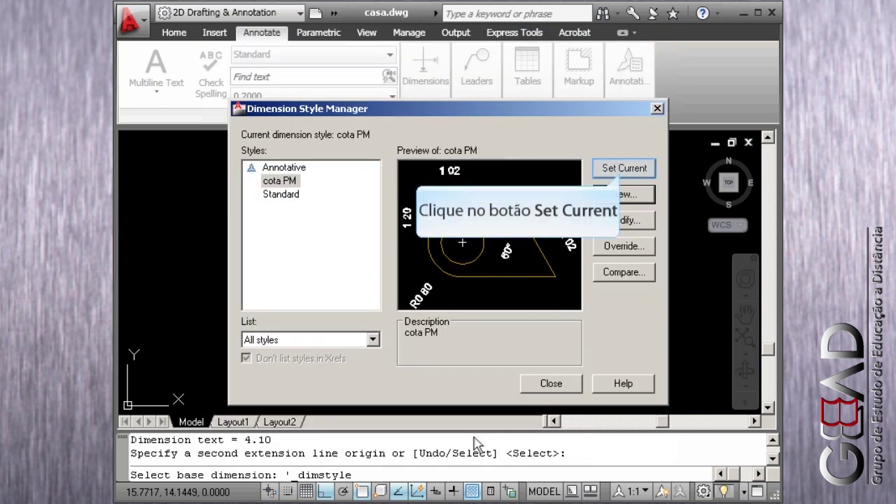
left_click(623, 172)
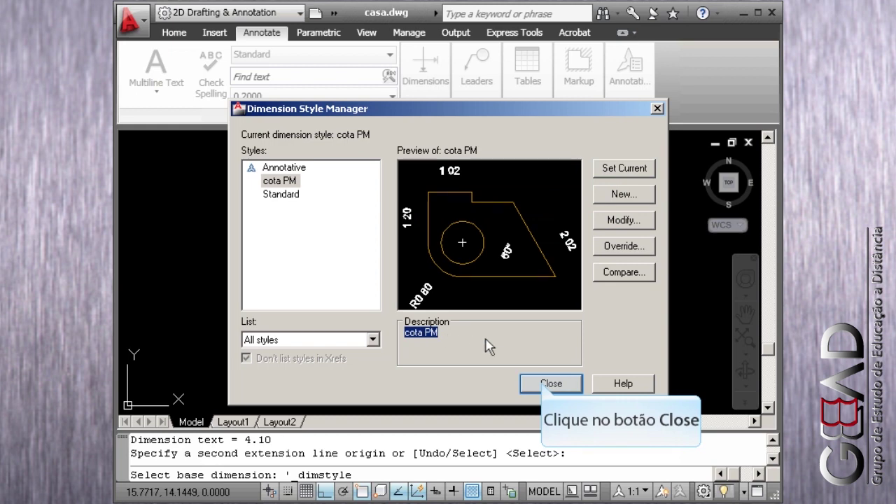
left_click(547, 382)
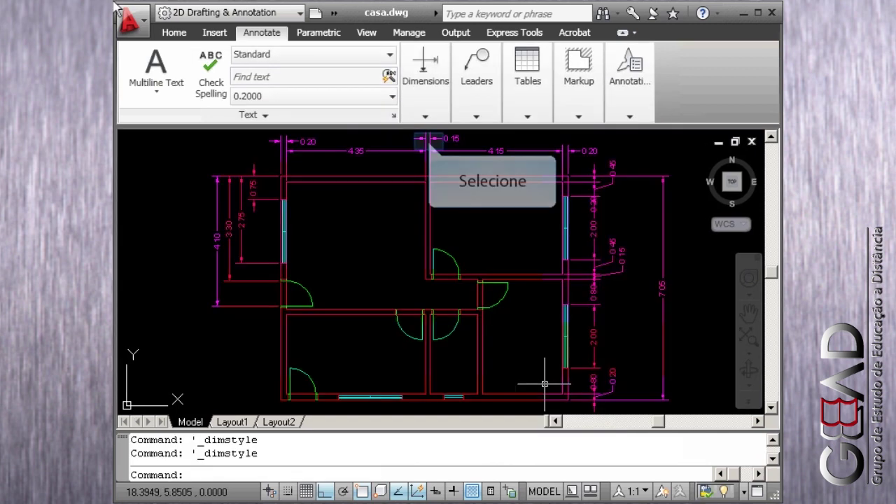
Step: Add a linear dimension across the upper-left room's inner top wall, placing its text just below the wall
left_click(421, 96)
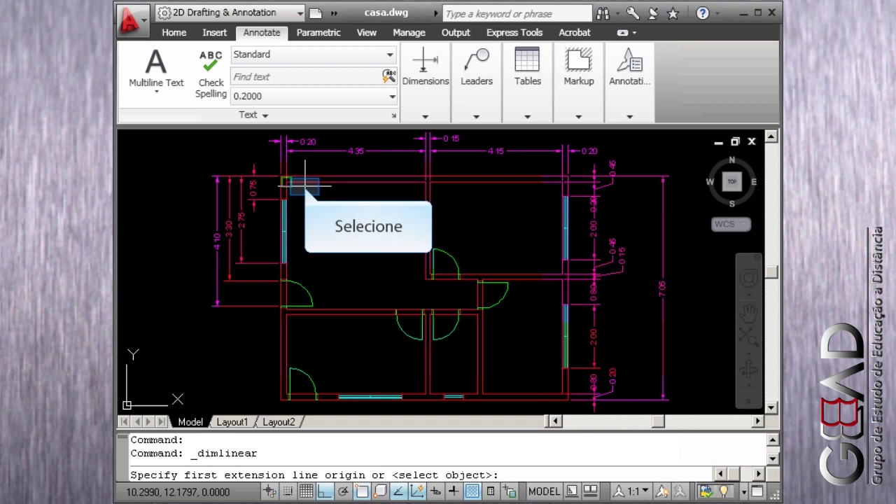
left_click(305, 185)
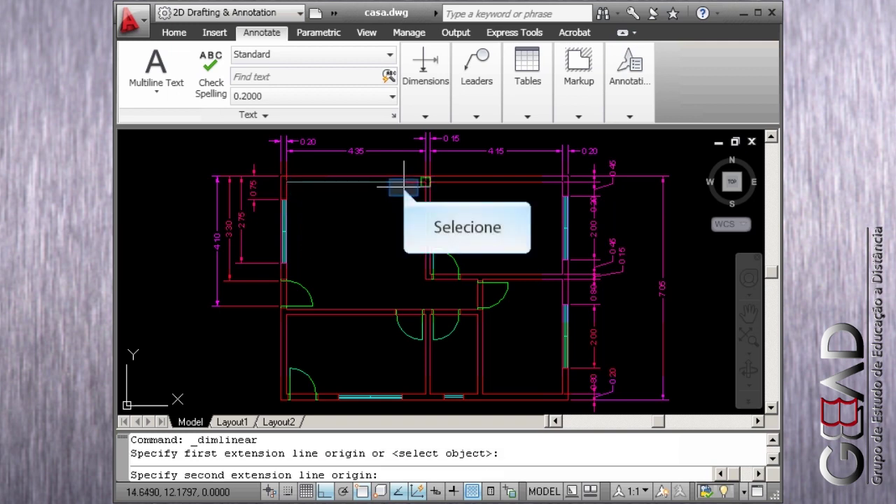
left_click(405, 184)
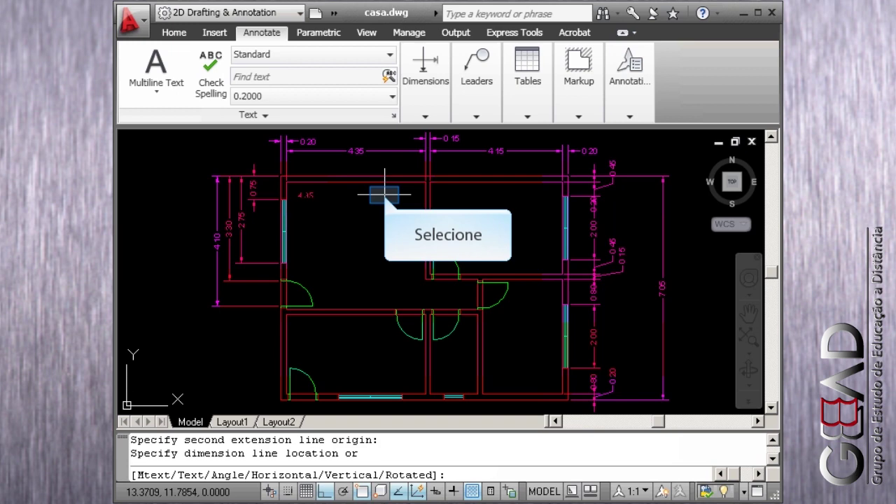
left_click(381, 194)
Step: Add a linear dimension between the inner top corners of the upper-right room, placing its text just below the wall
scroll(509, 191, "up", 2)
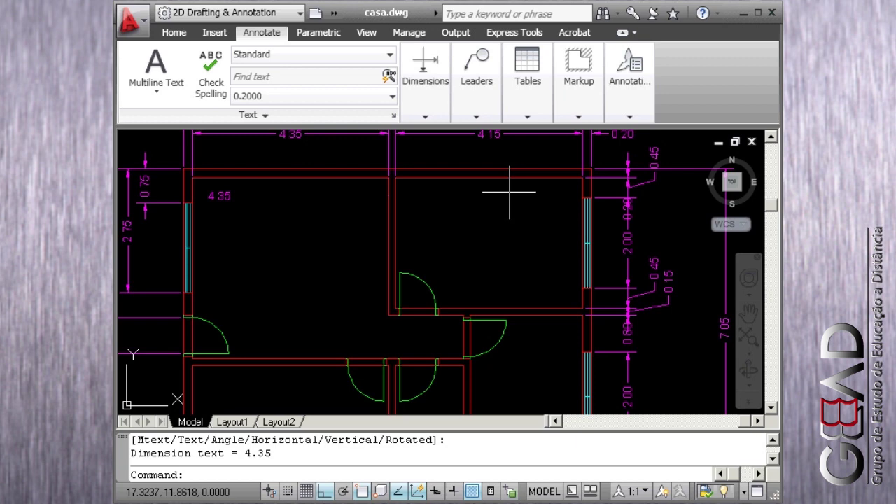
scroll(509, 191, "up", 1)
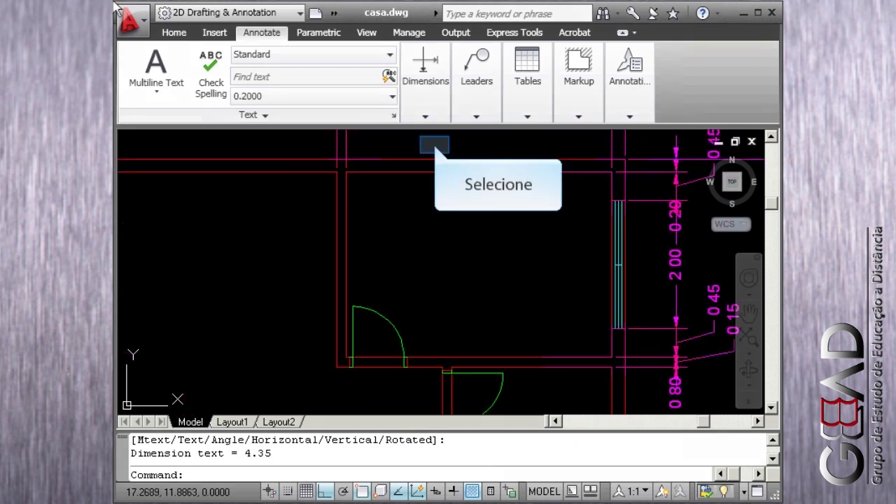
left_click(429, 98)
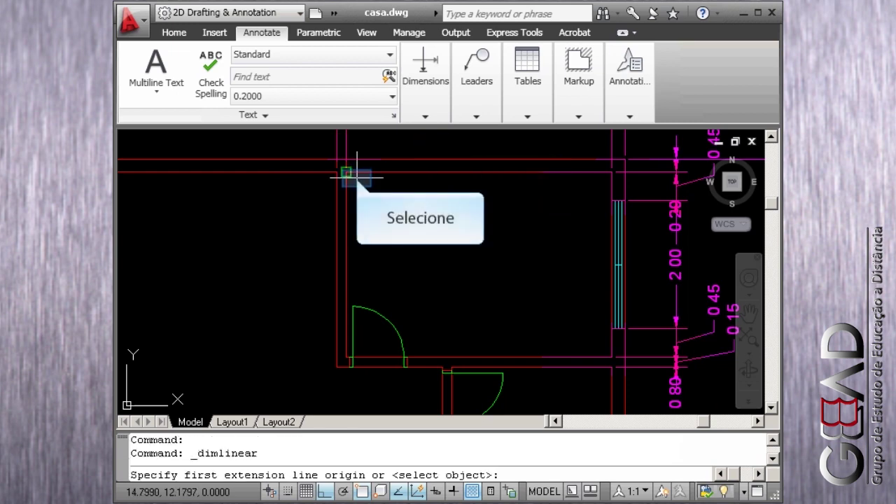
left_click(357, 177)
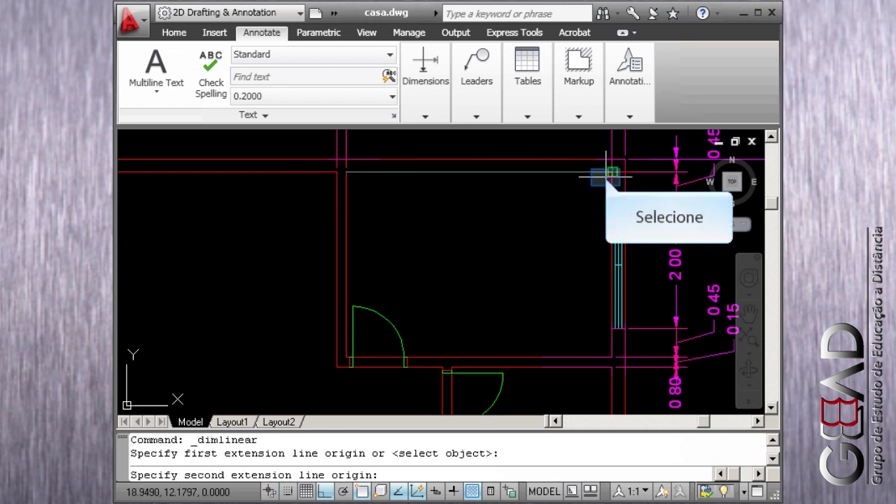
left_click(605, 176)
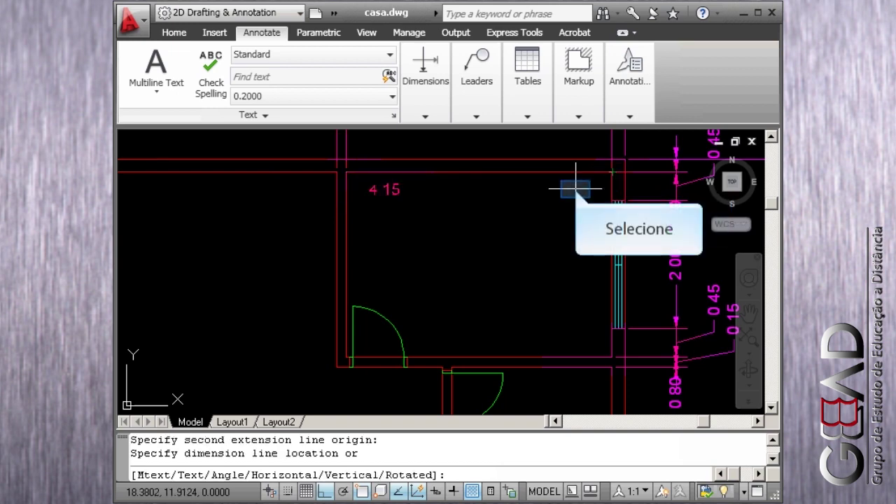
left_click(574, 189)
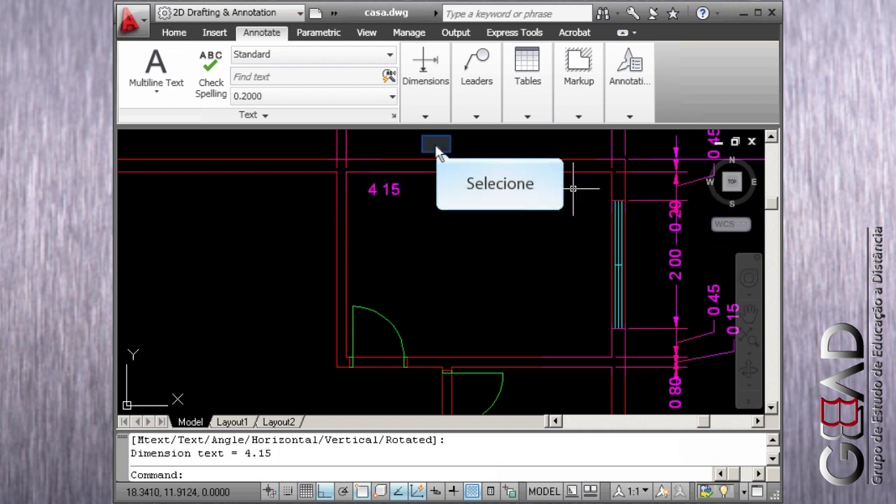
Step: Dimension the upper-right room's bottom wall from its inner right corner to the door jamb, placing the text just above the wall
key("Return")
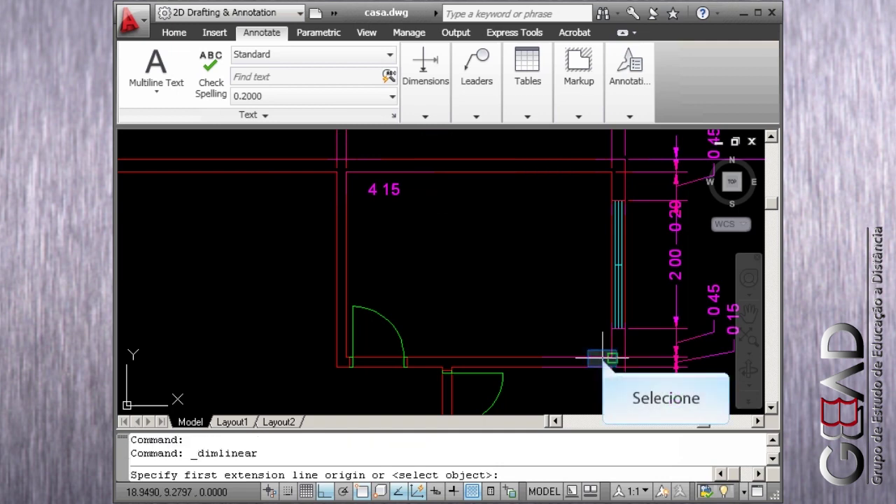
left_click(604, 357)
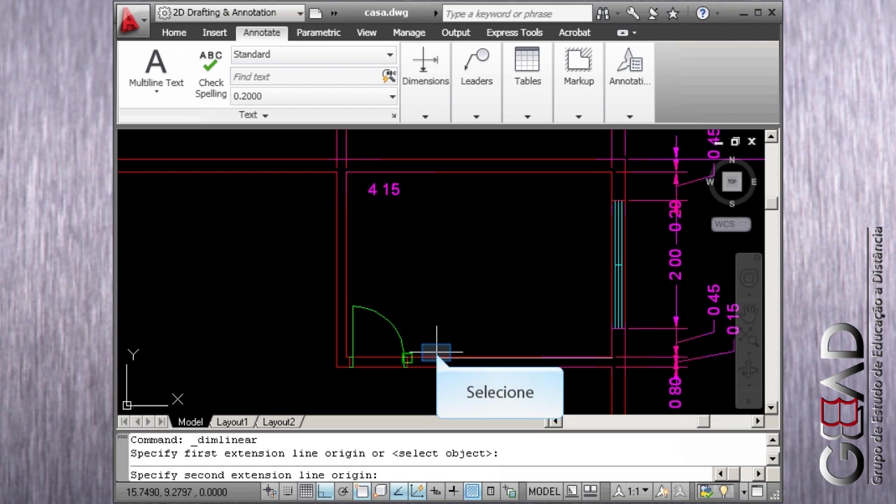
left_click(433, 354)
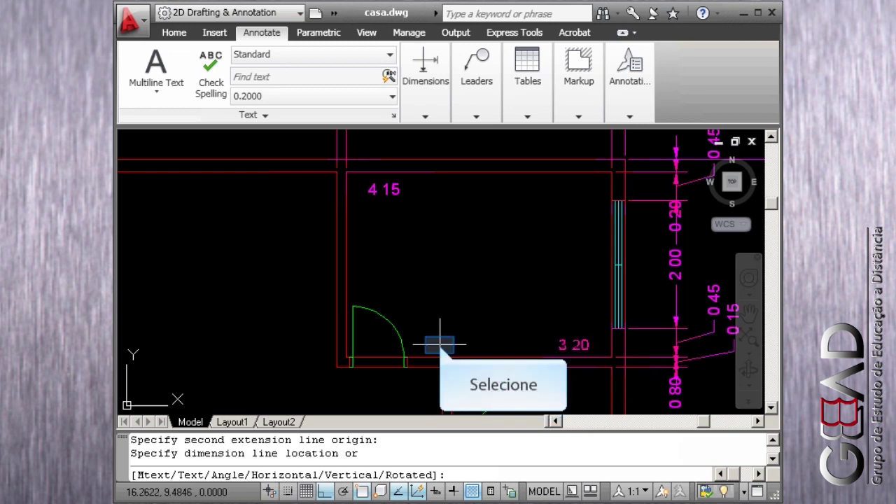
left_click(438, 343)
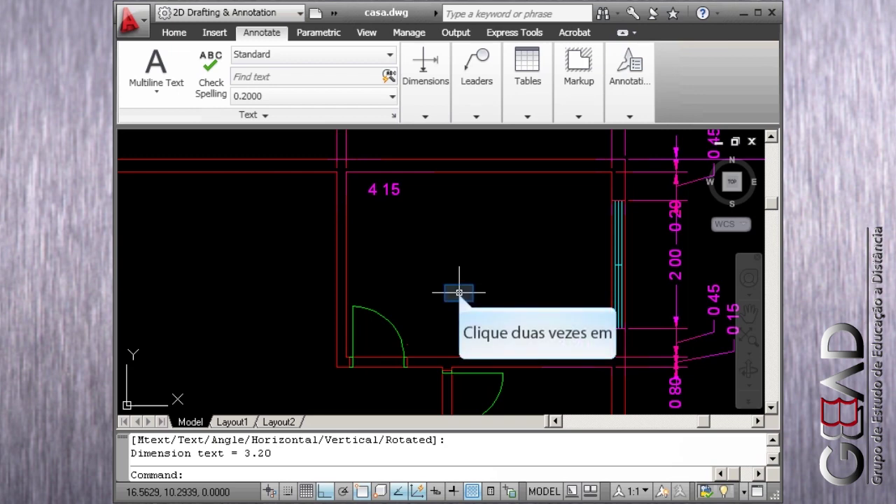
middle_click(458, 293)
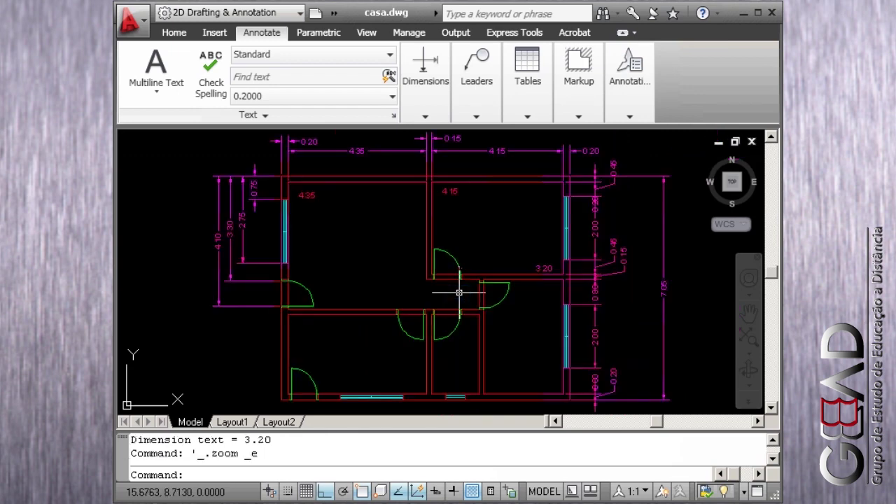